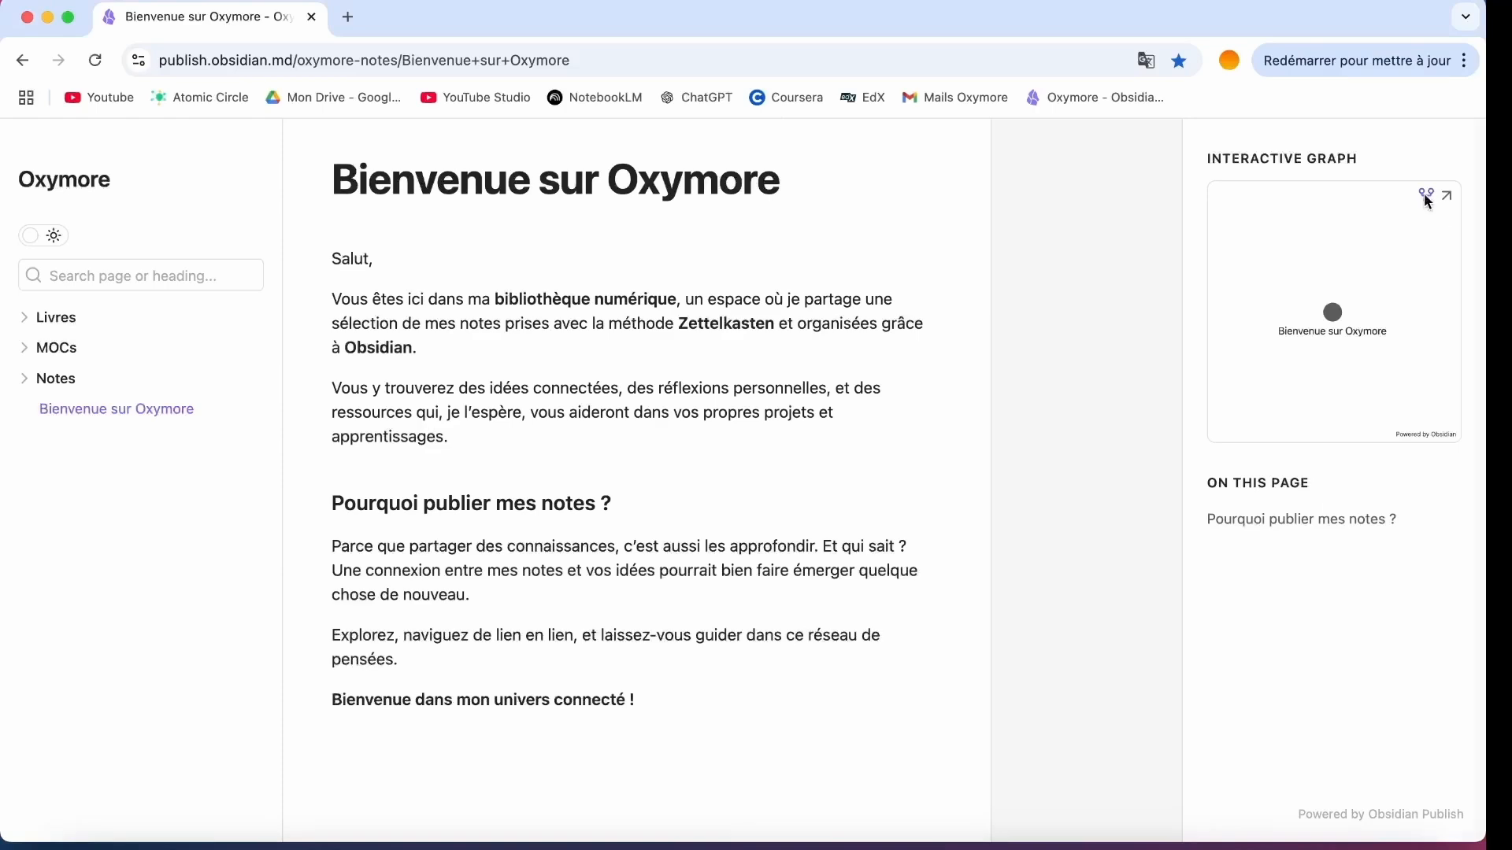
# Step: Open the full interactive graph of the published notes, inspect how the notes are connected, and close it
pyautogui.click(1427, 197)
pyautogui.scroll(5, 814, 417)
pyautogui.scroll(-5, 816, 425)
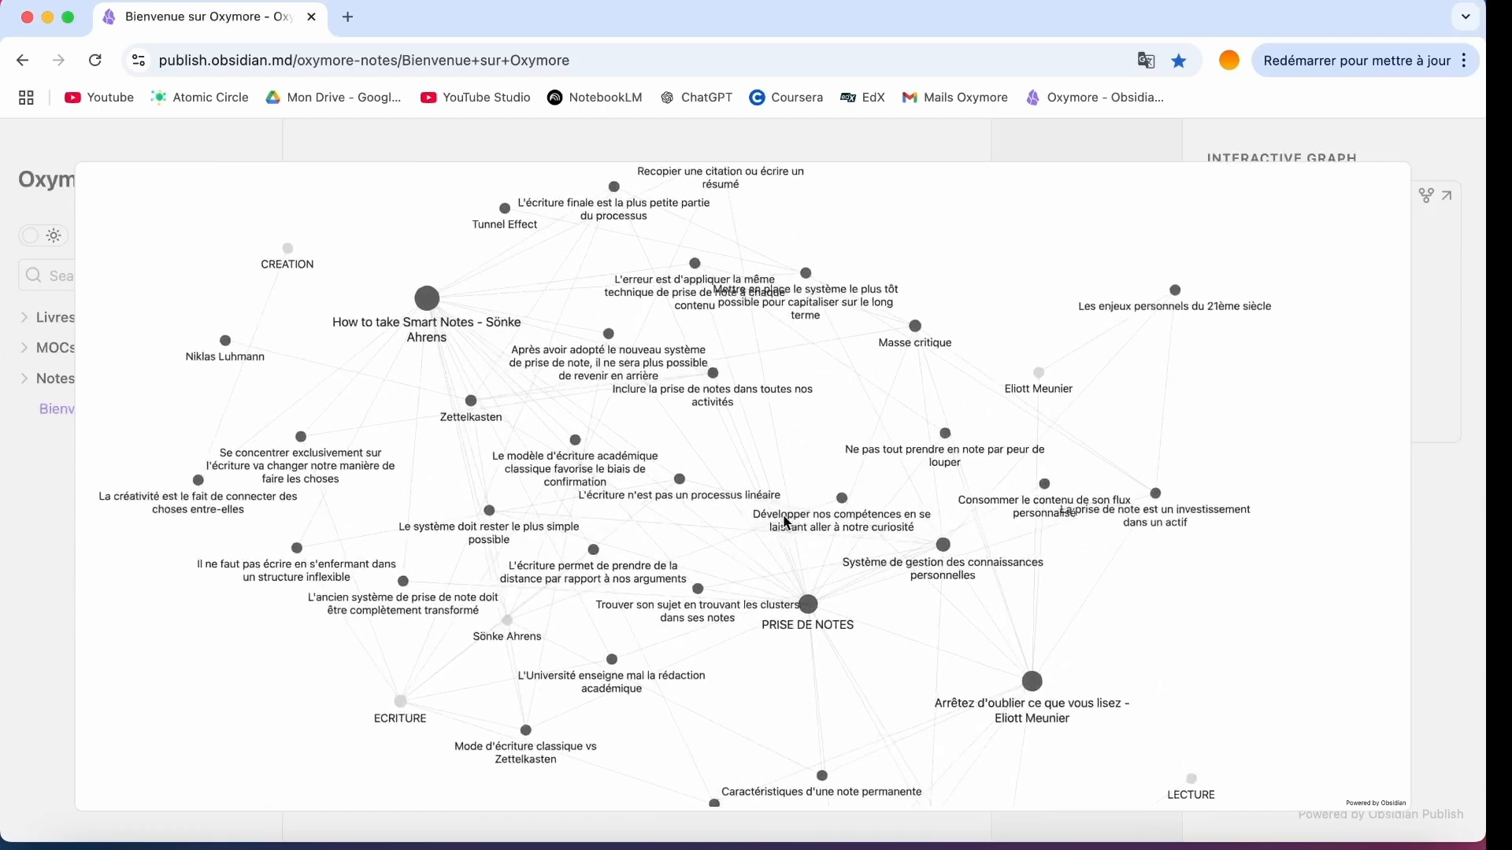
pyautogui.click(1457, 323)
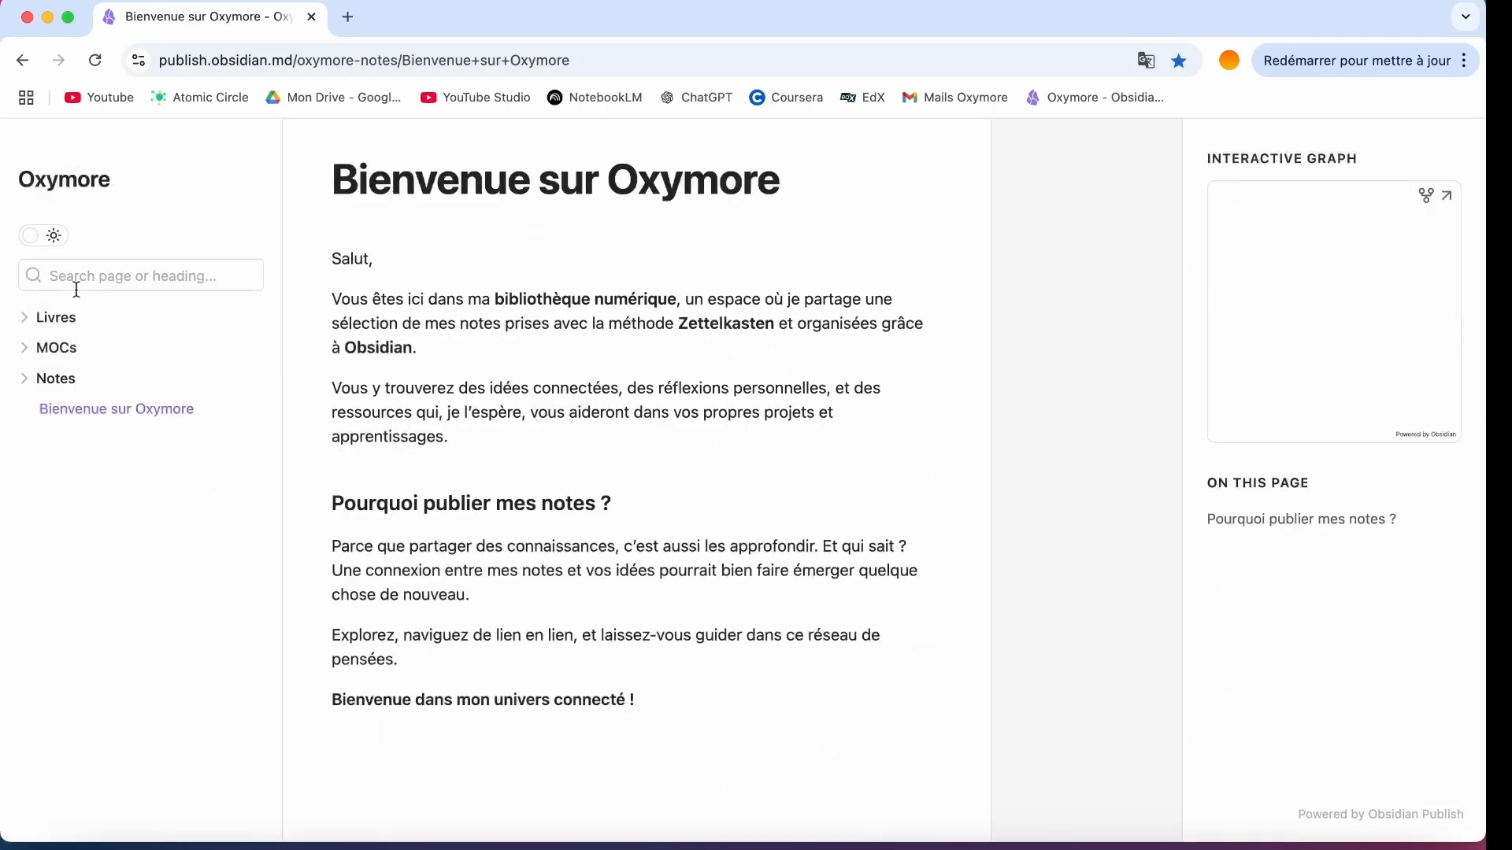
# Step: Read the "How to take Smart Notes" page under Livres and open its embedded note on setting up the system as early as possible
pyautogui.click(25, 319)
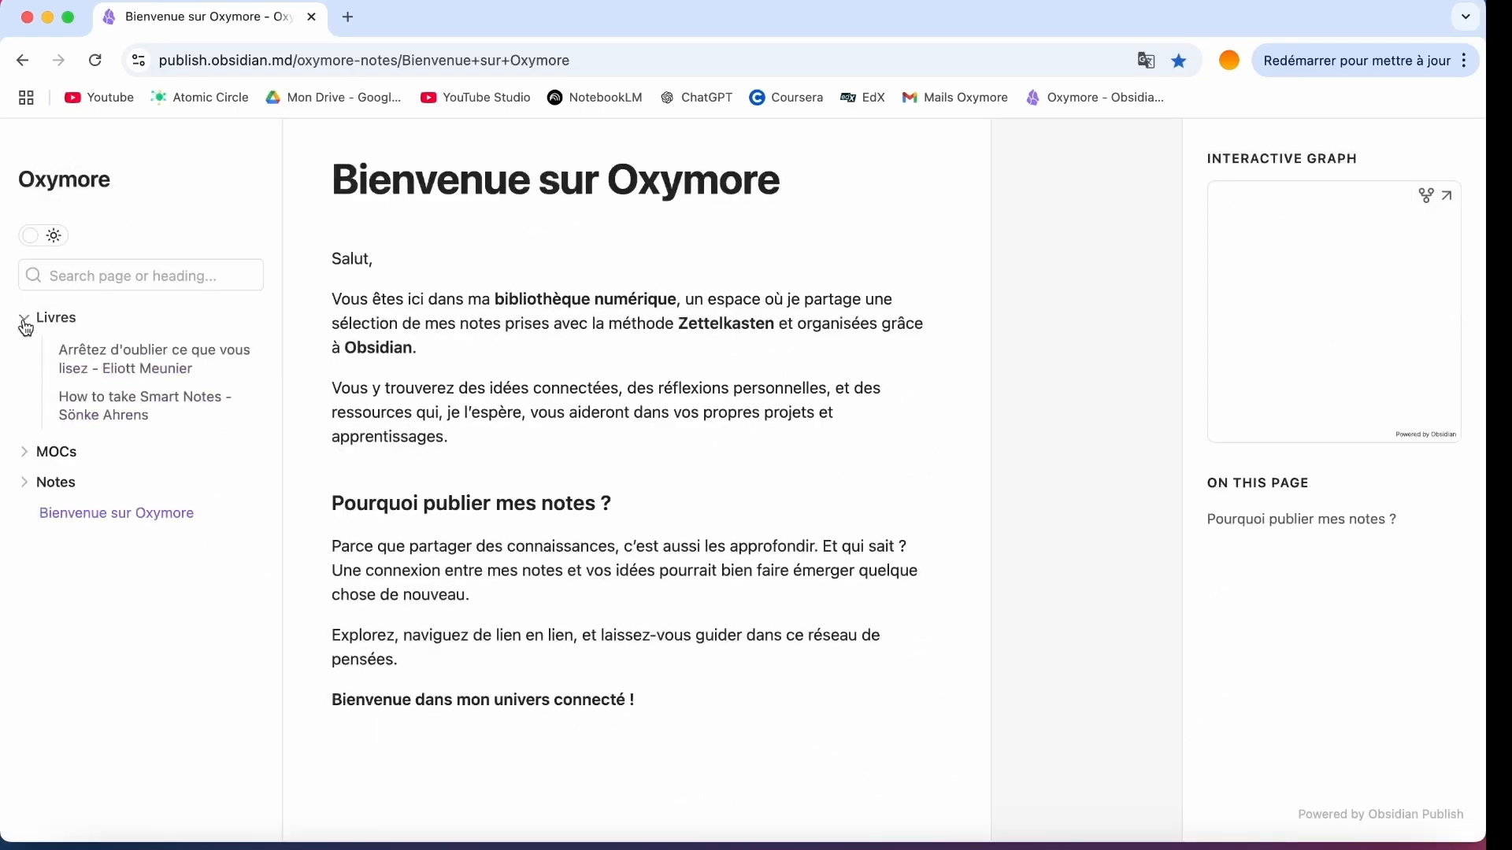
pyautogui.click(74, 408)
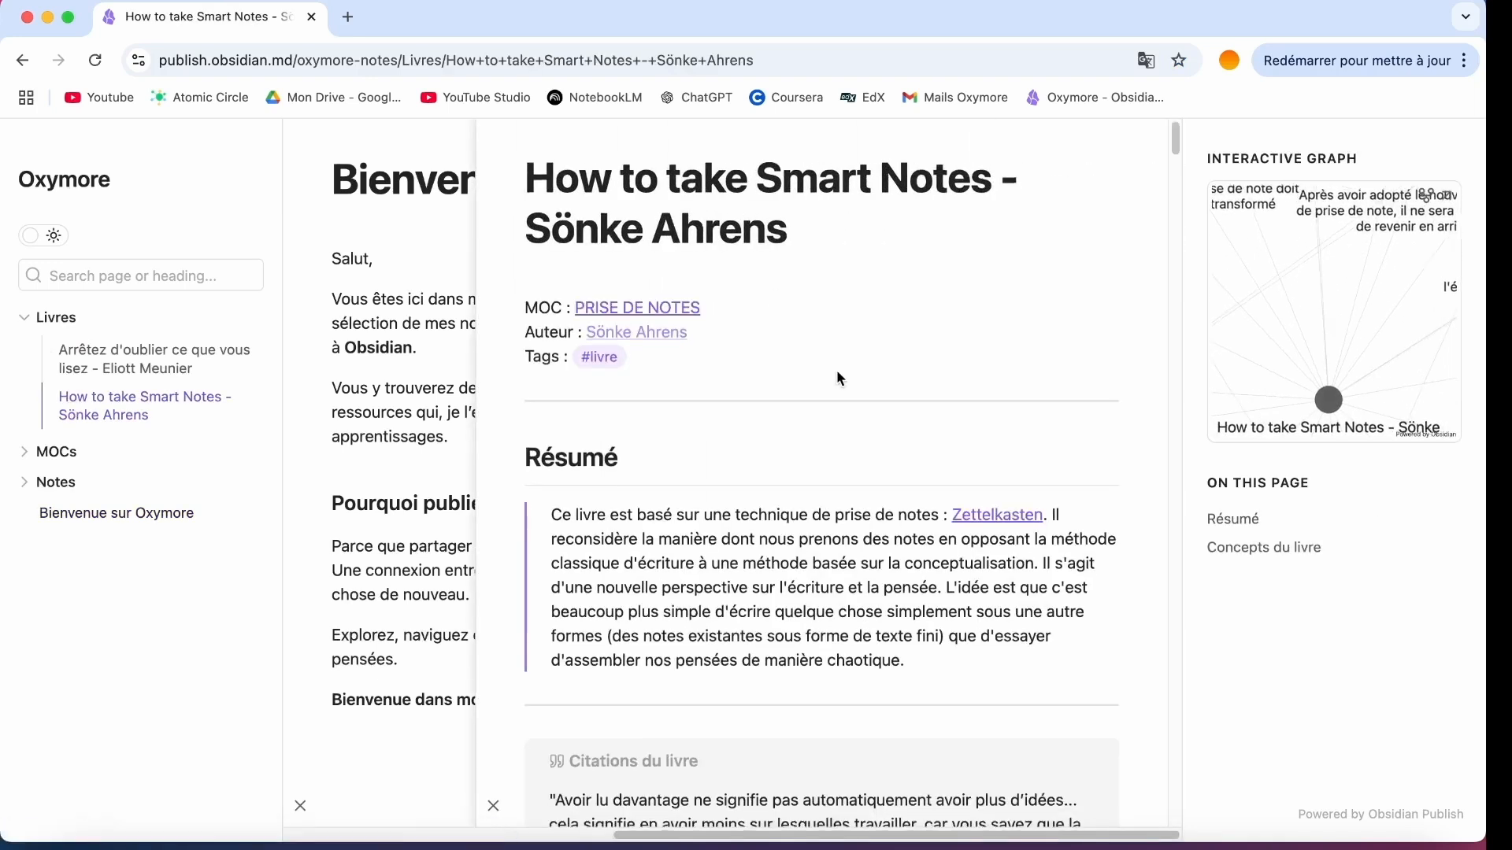
pyautogui.scroll(-6, 841, 378)
pyautogui.scroll(-6, 836, 370)
pyautogui.scroll(-3, 836, 369)
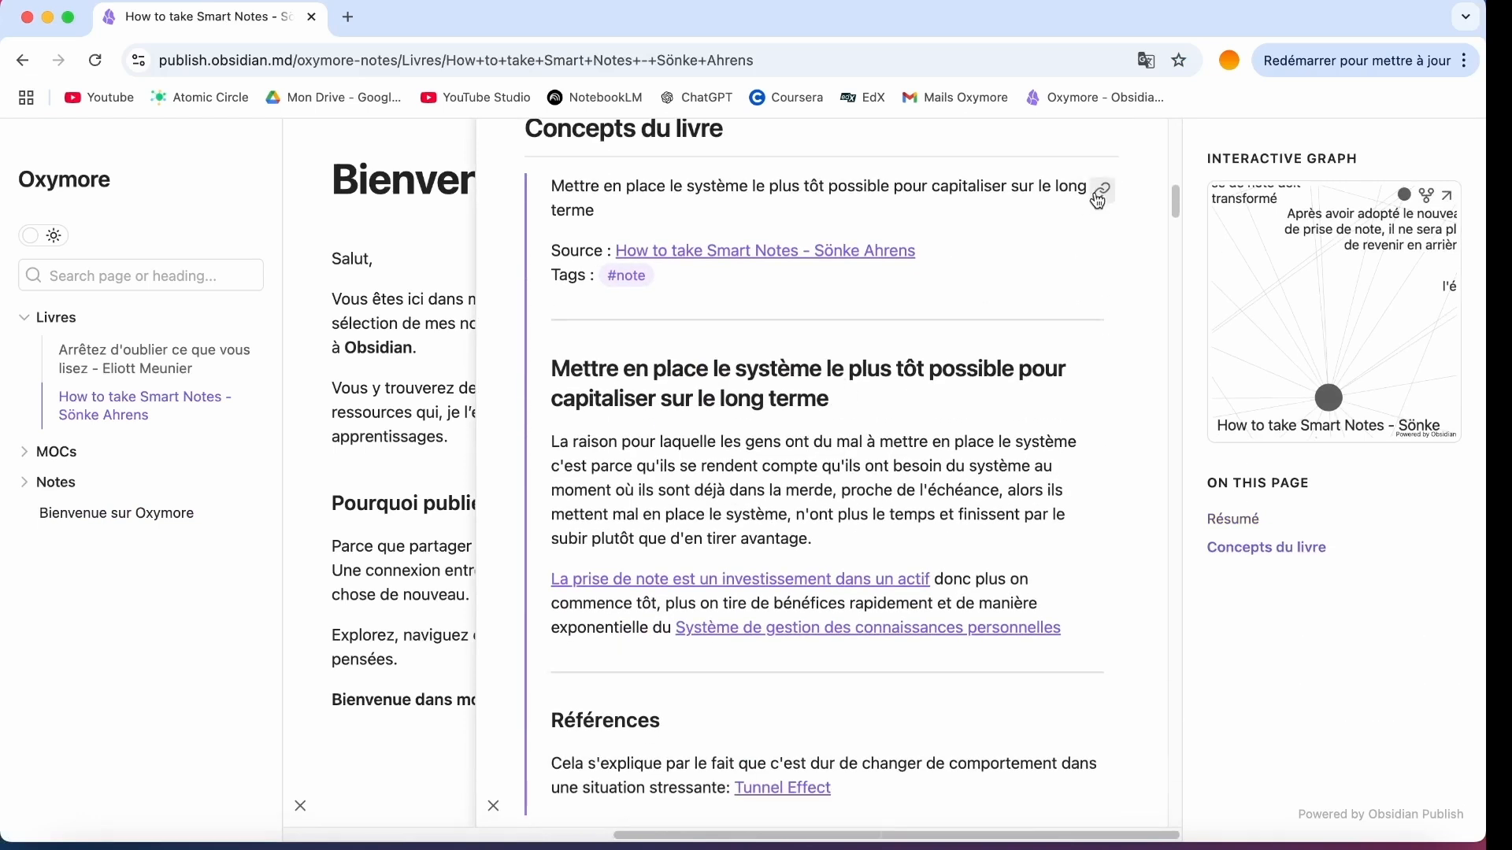
pyautogui.click(1099, 197)
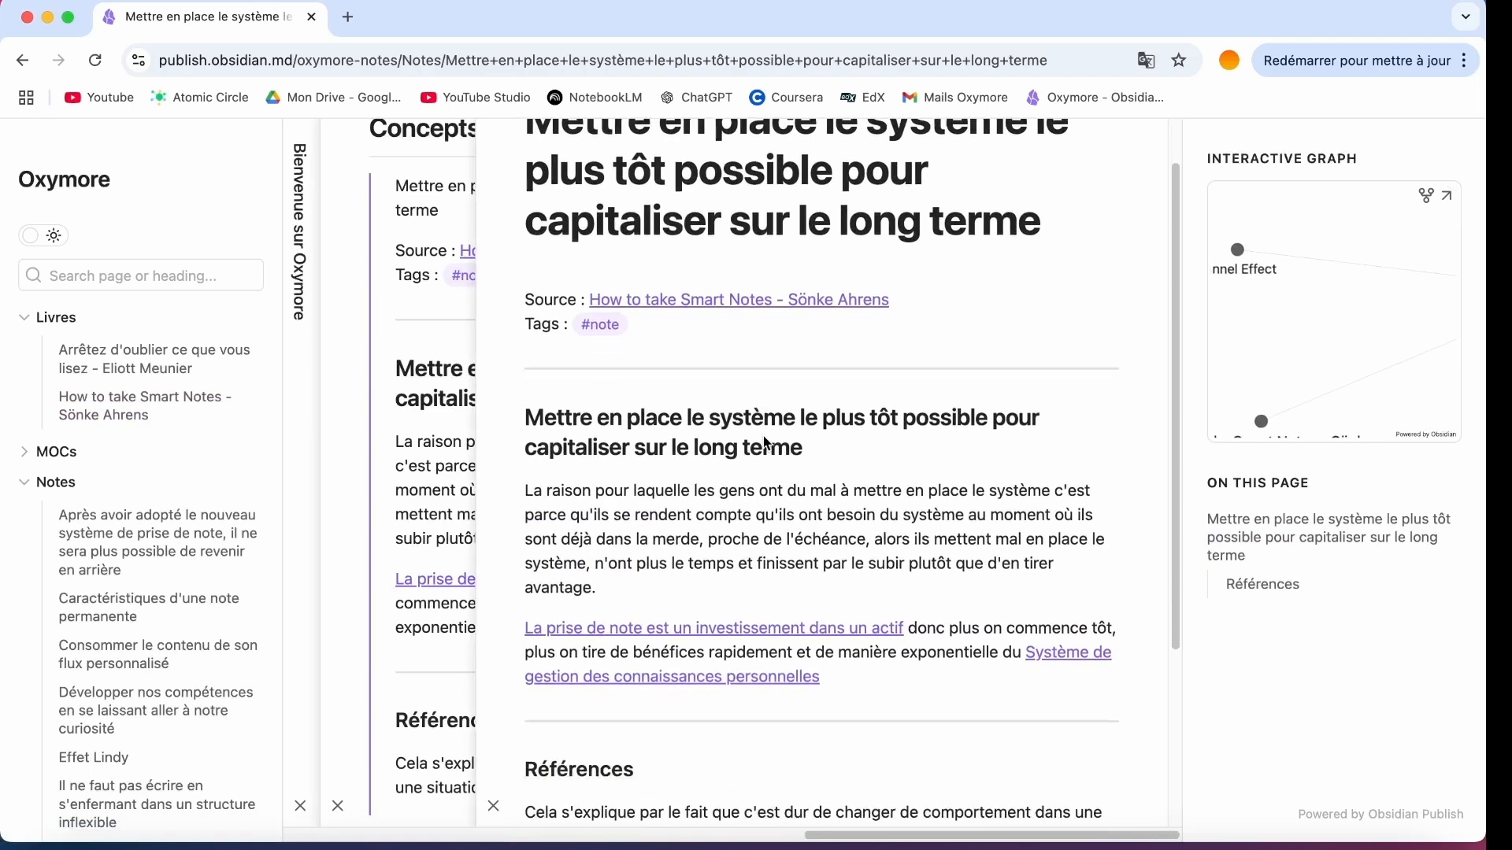
pyautogui.scroll(-4, 763, 436)
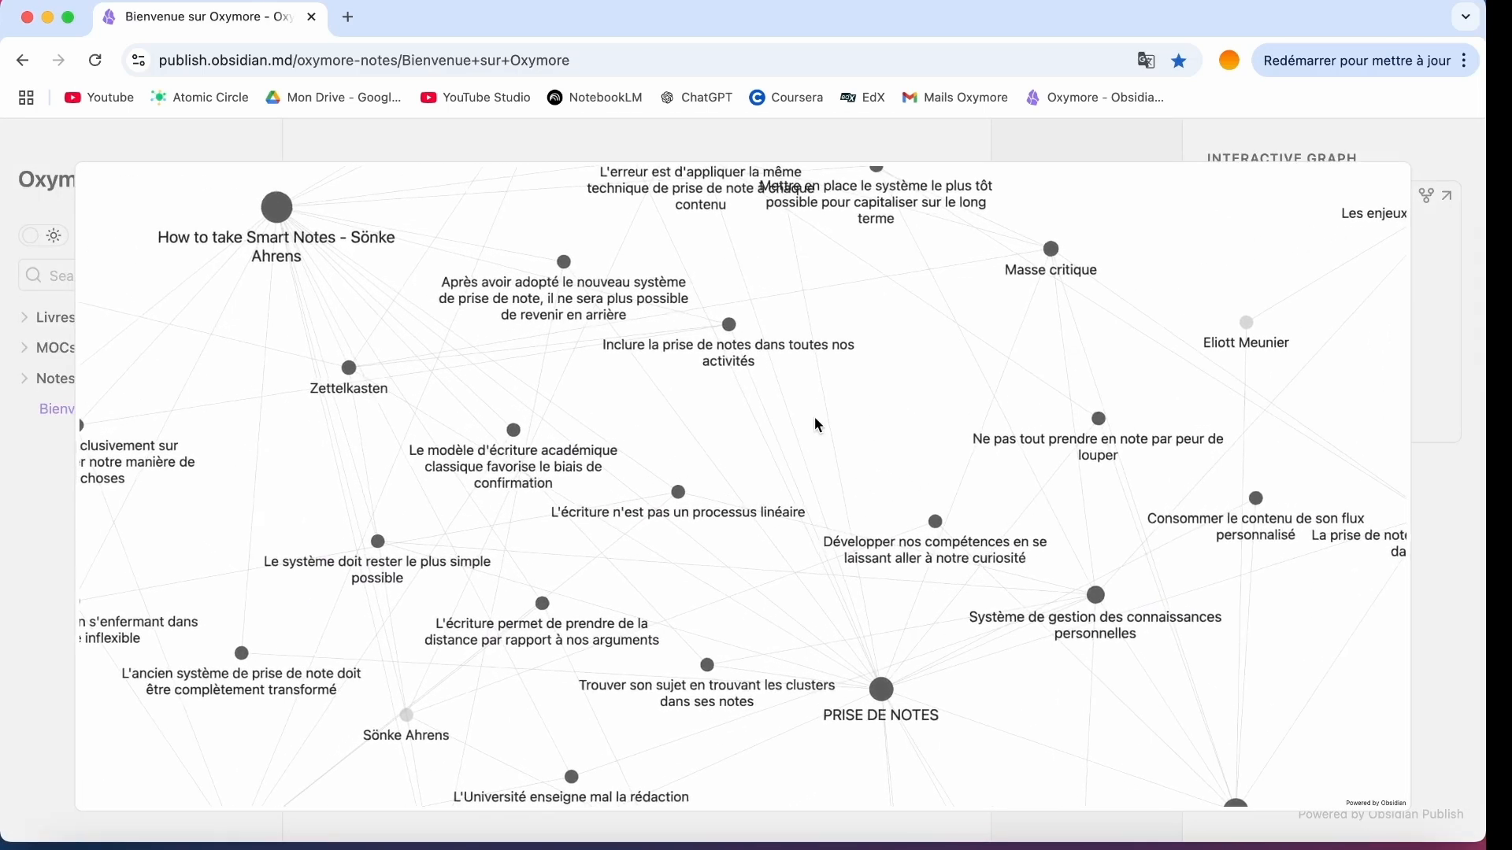
# Step: View the whole graph of linked notes once more, close it and open the "How to take Smart Notes" page
pyautogui.scroll(-5, 814, 425)
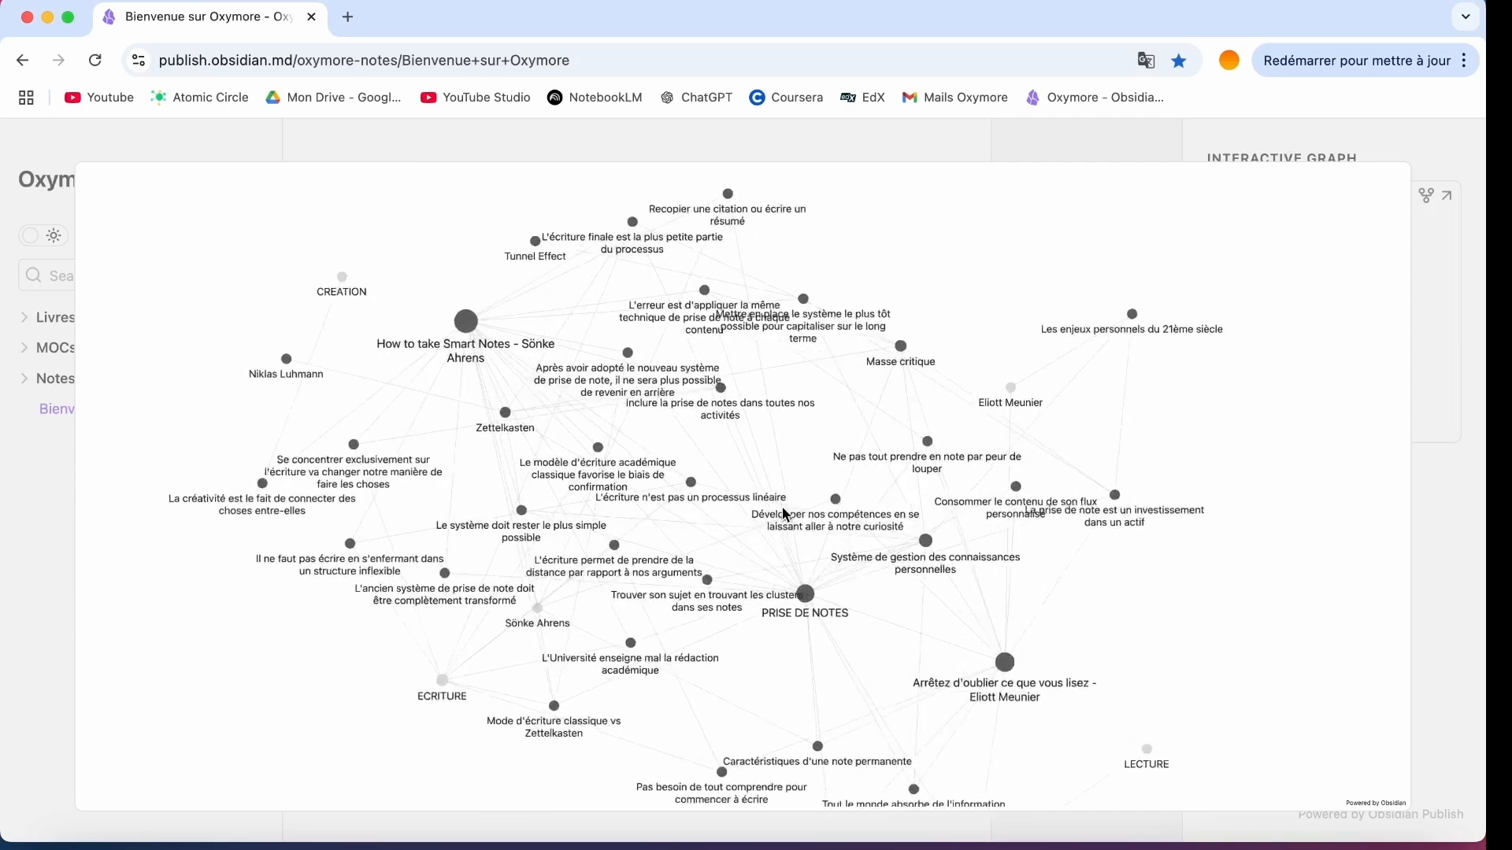
pyautogui.click(1457, 323)
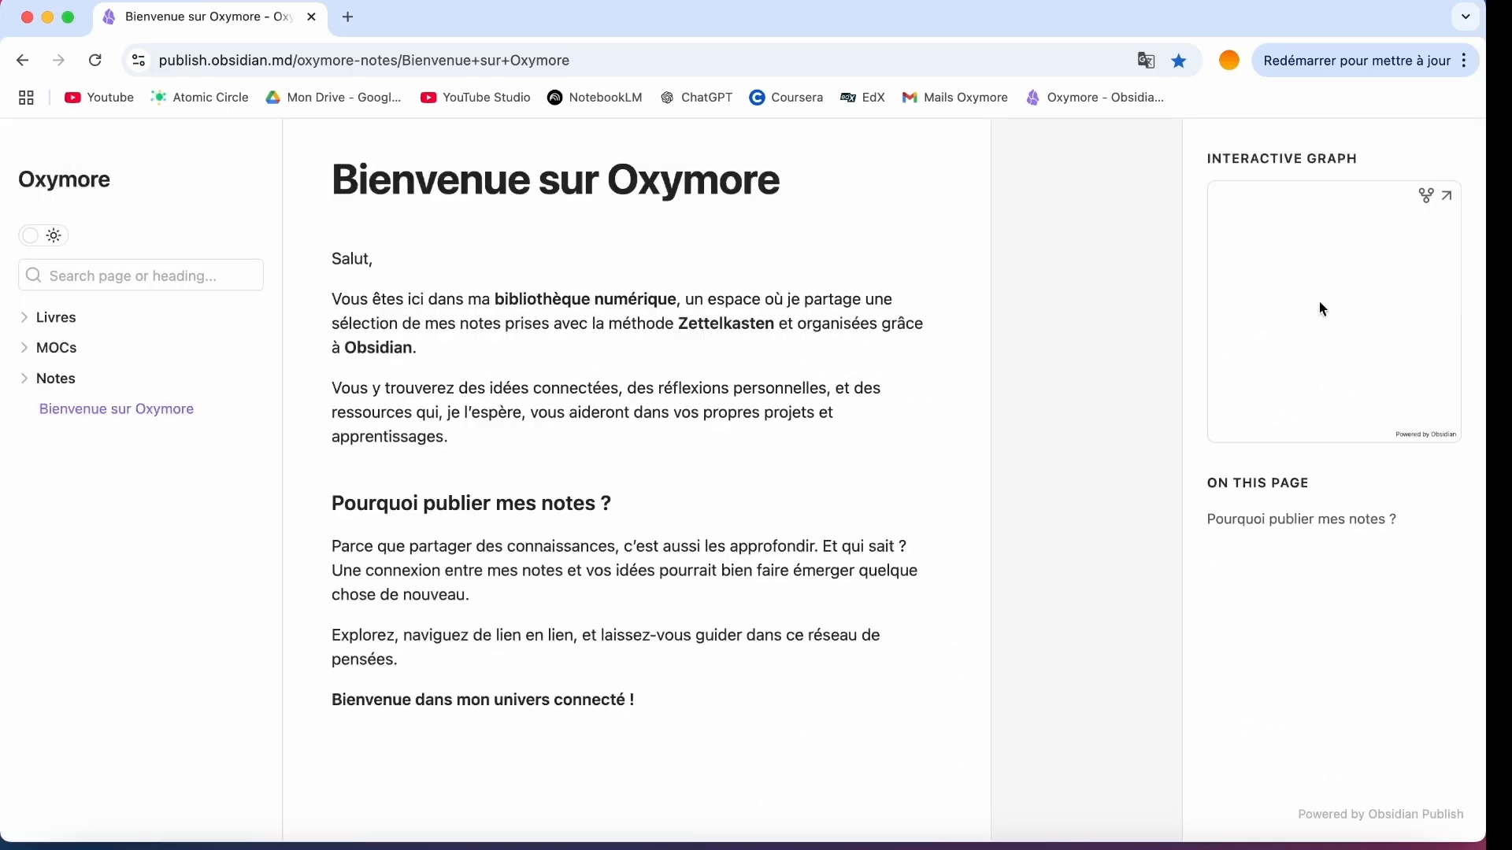
pyautogui.click(25, 319)
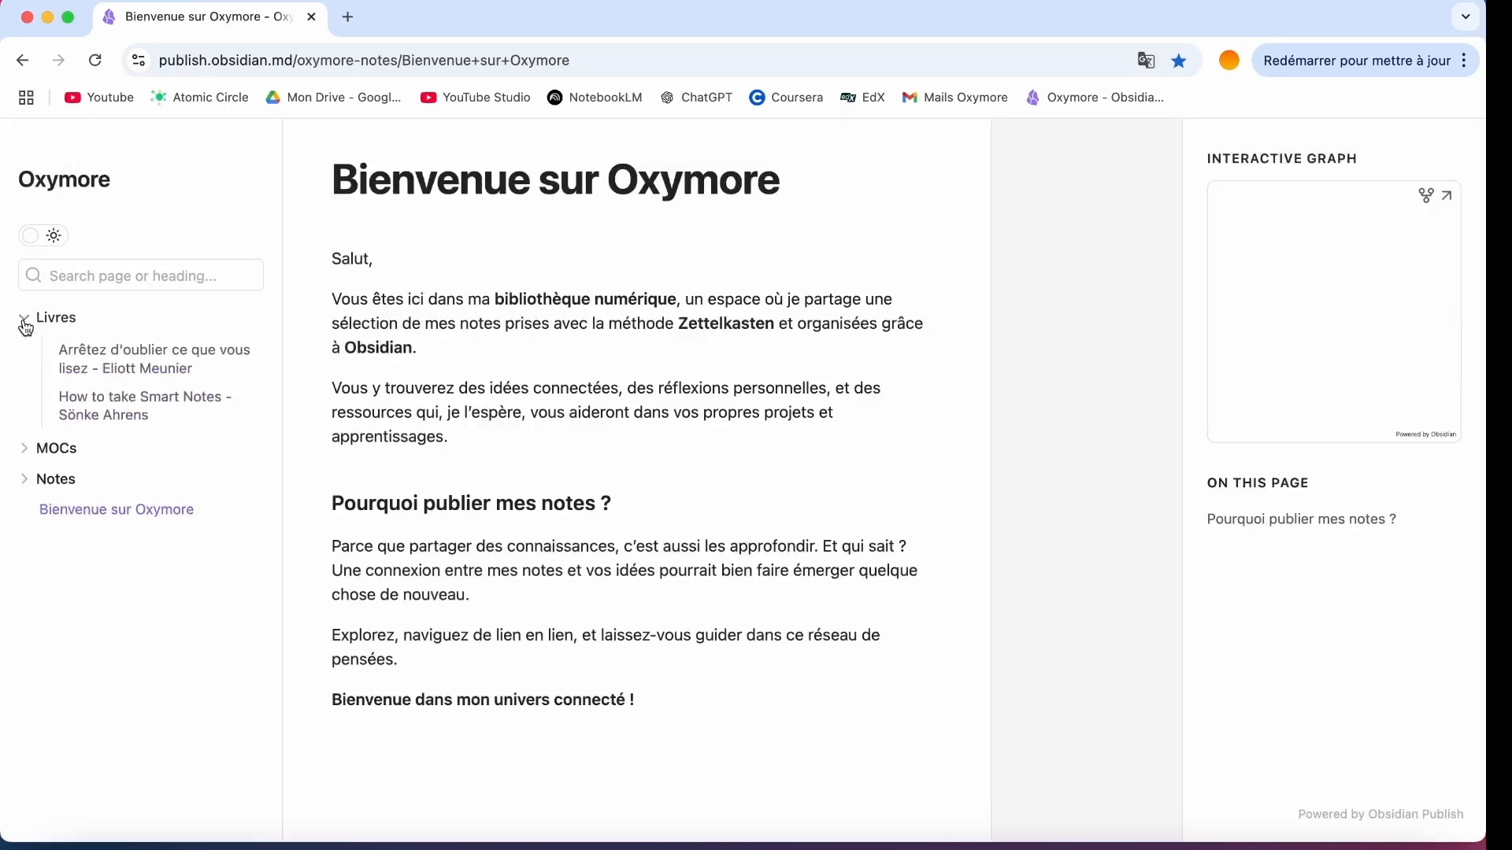
pyautogui.click(66, 397)
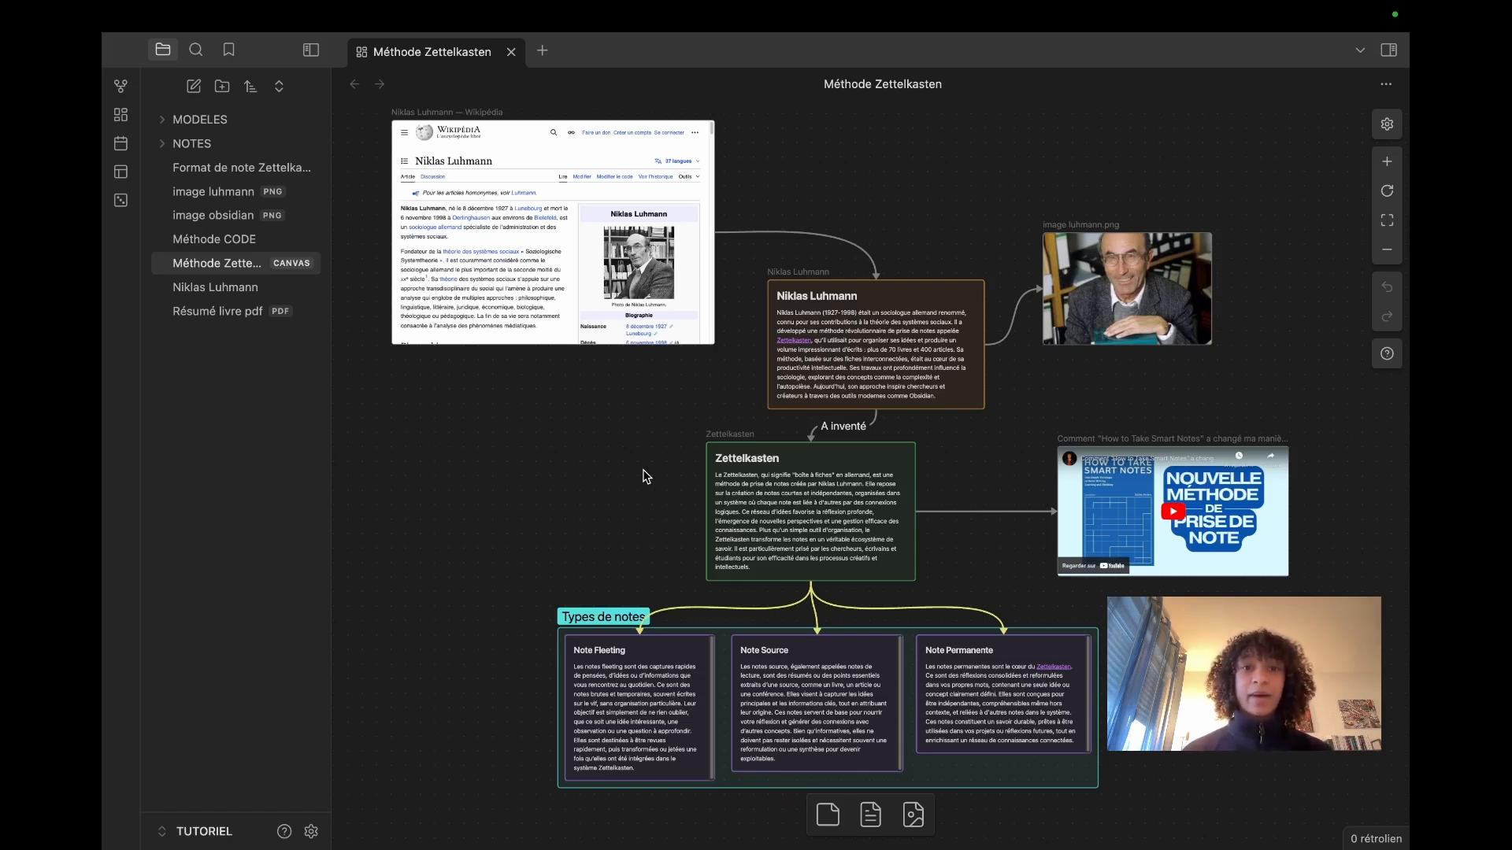
# Step: Switch to Obsidian and turn the Canvas core module off and back on in the settings
pyautogui.click(310, 832)
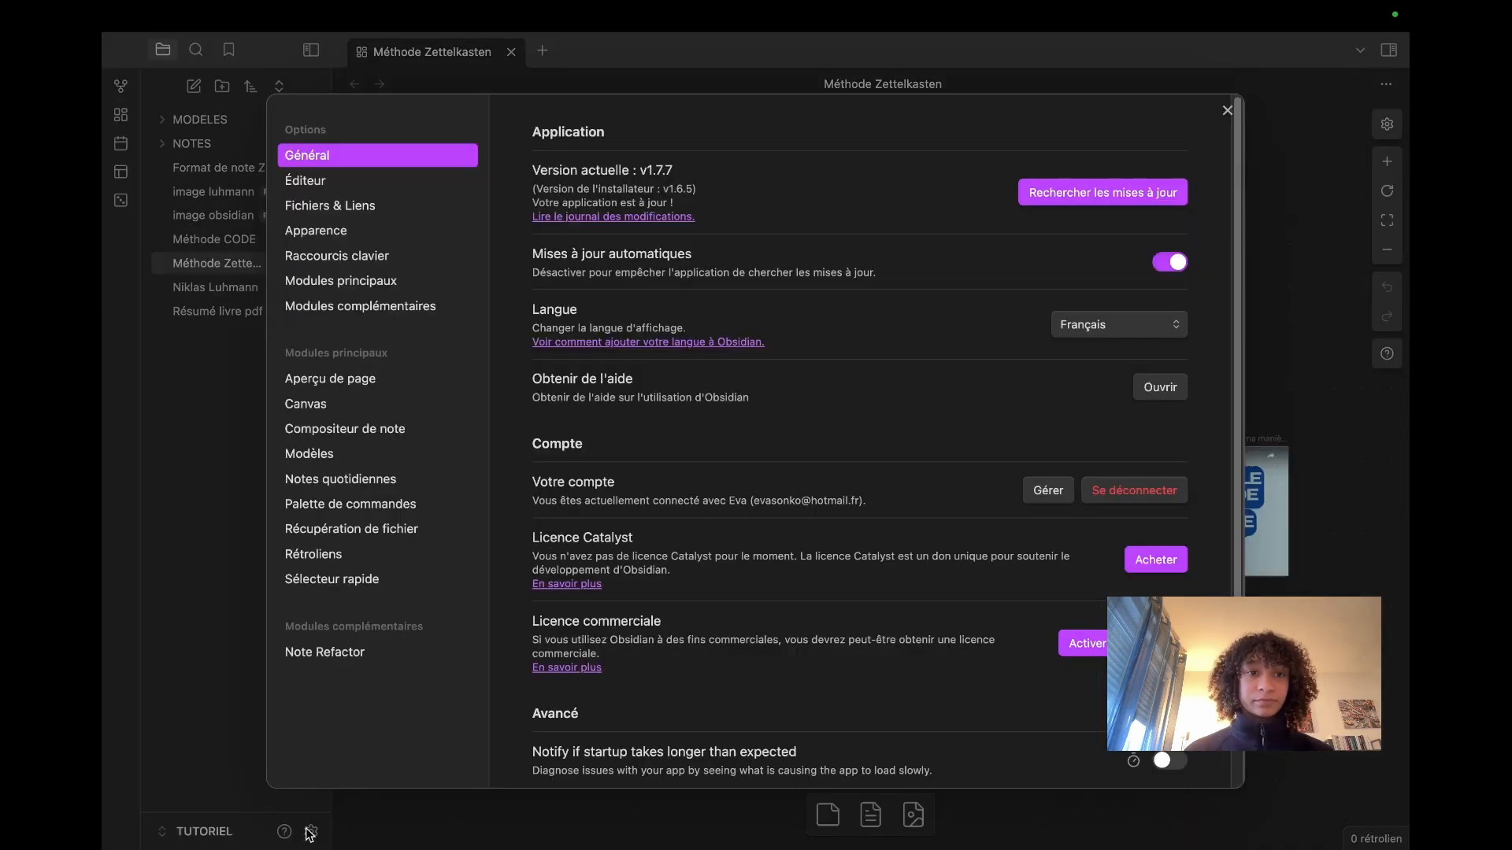
pyautogui.click(364, 286)
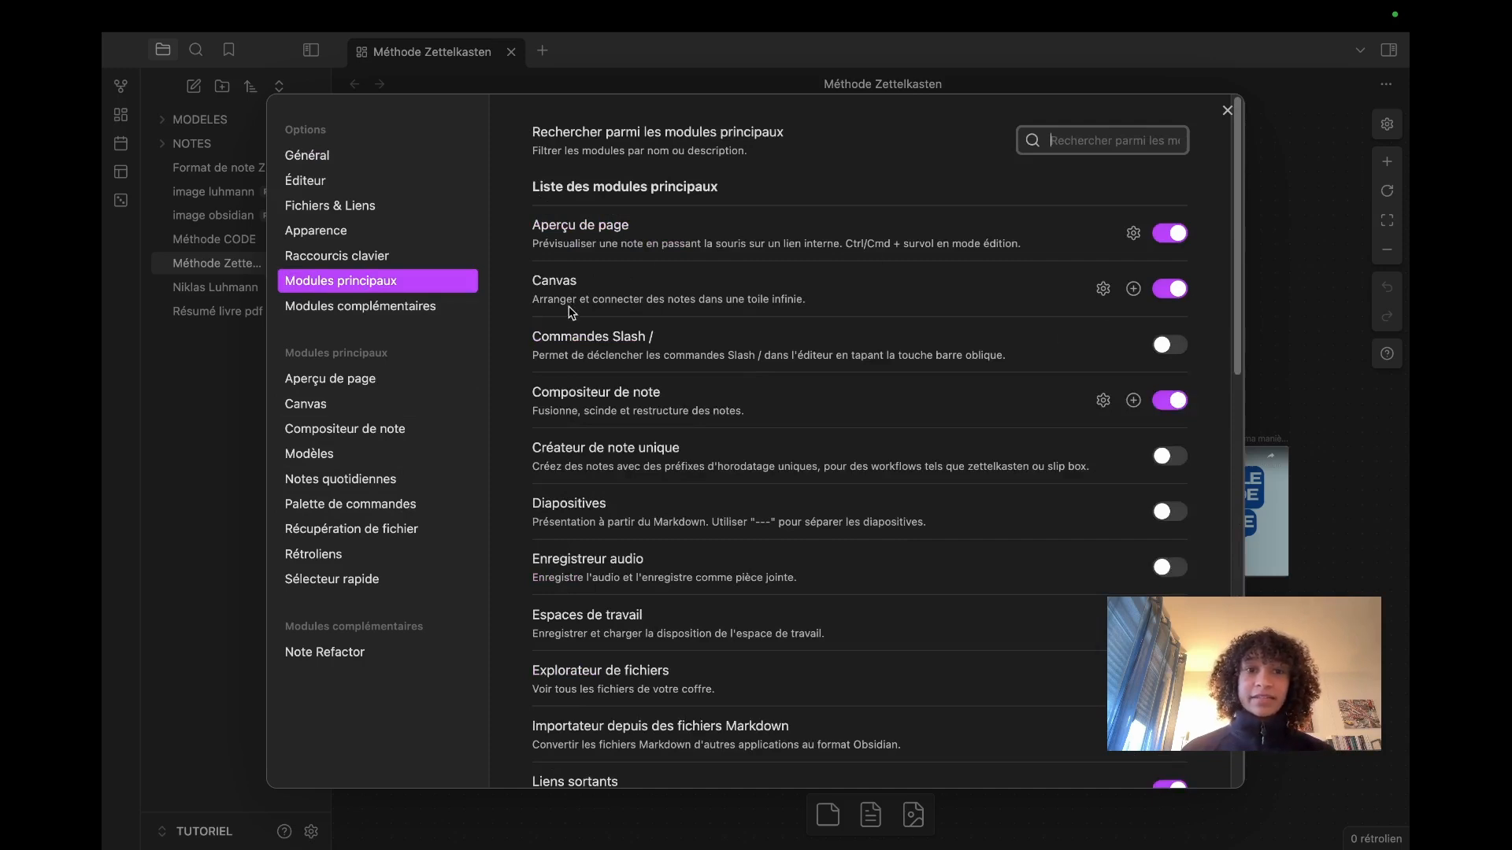
pyautogui.click(1170, 292)
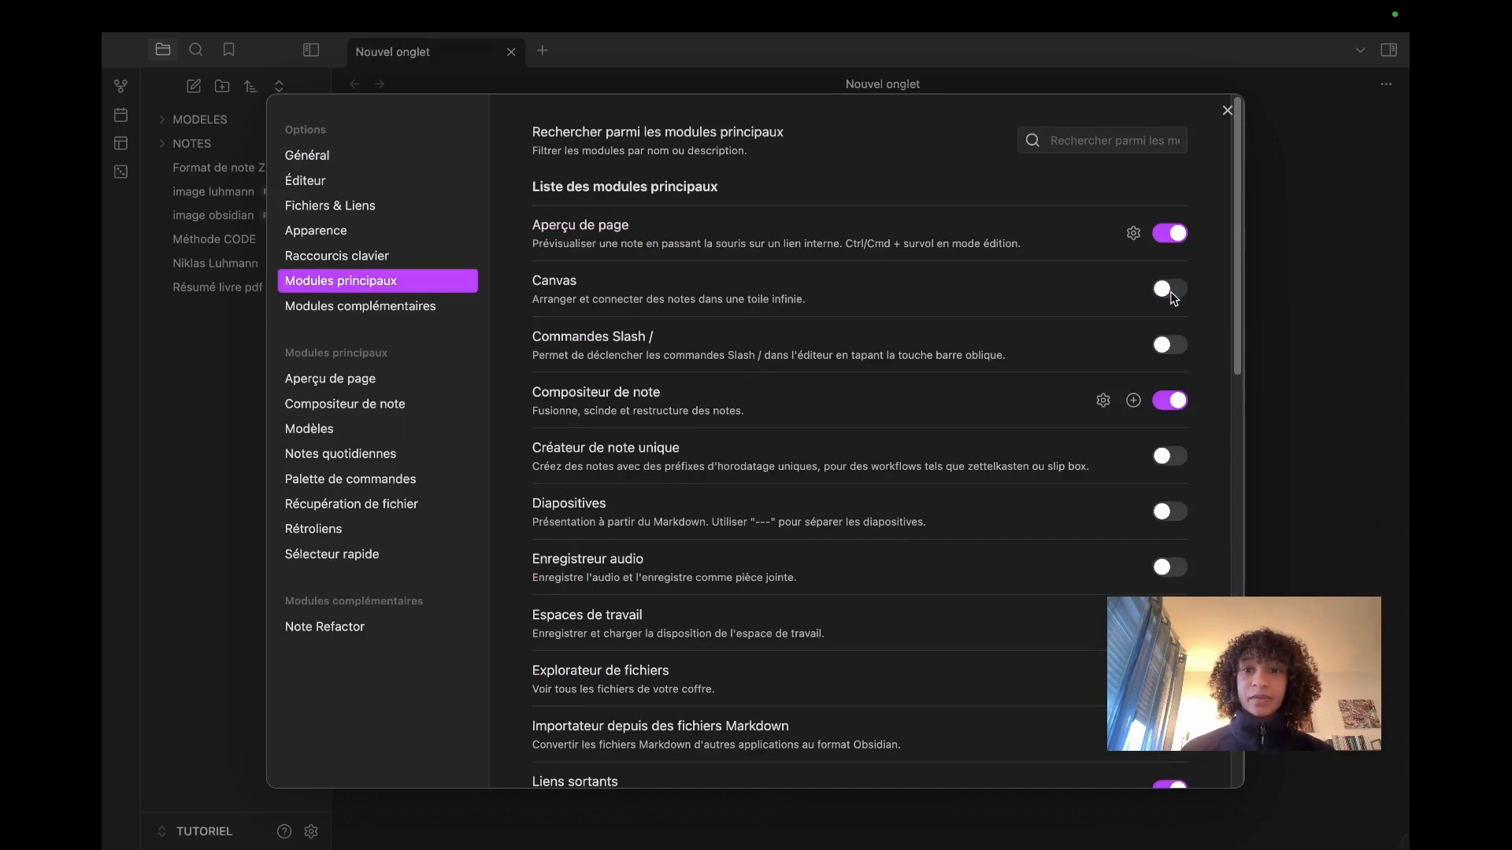
pyautogui.click(1170, 290)
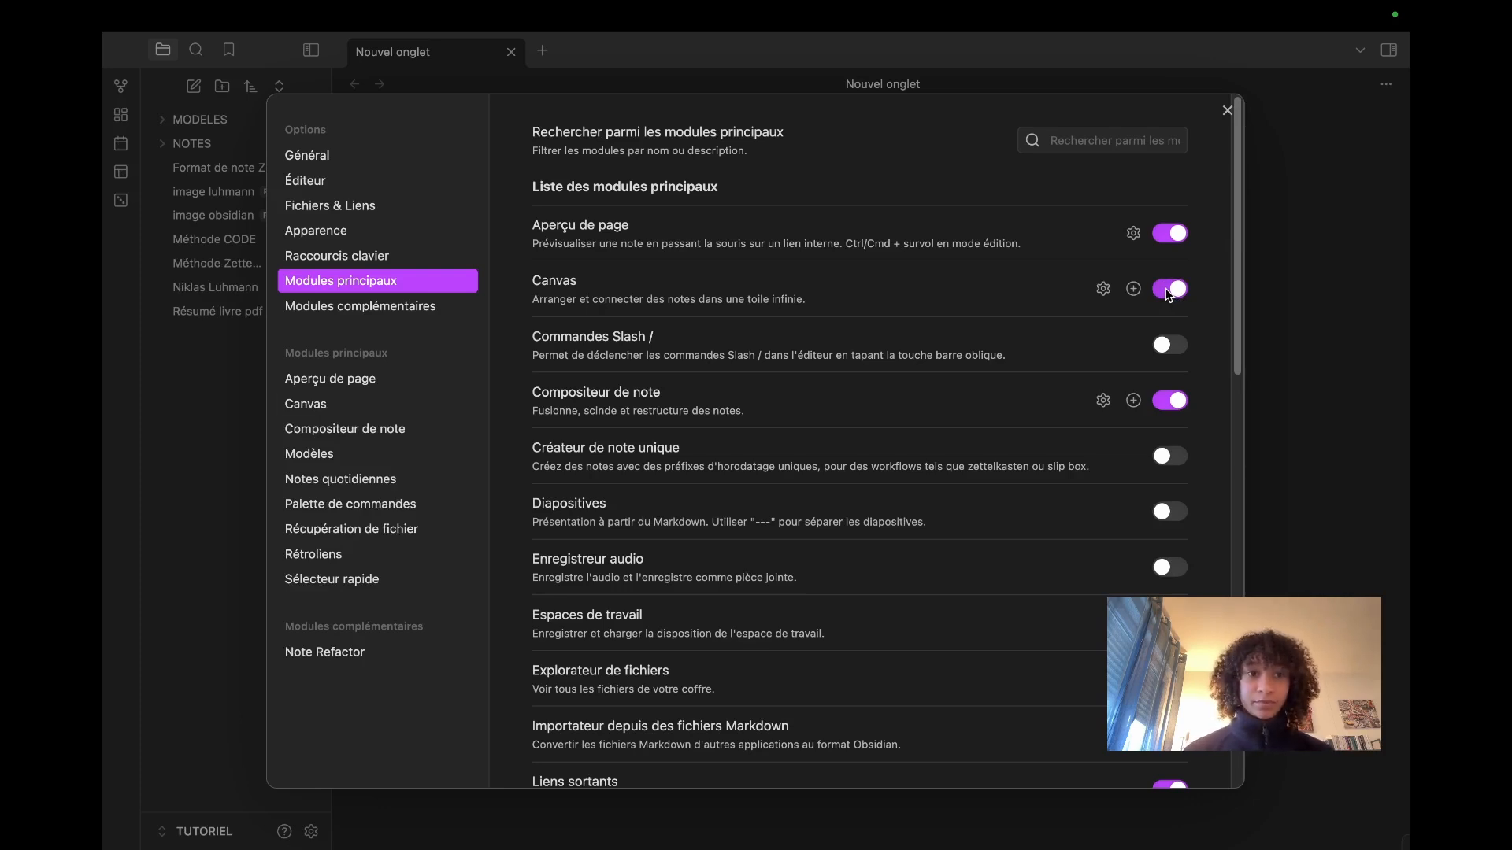
# Step: Review the Canvas module's options for the default location of new canvases and mouse wheel behaviour, and close the settings
pyautogui.click(318, 409)
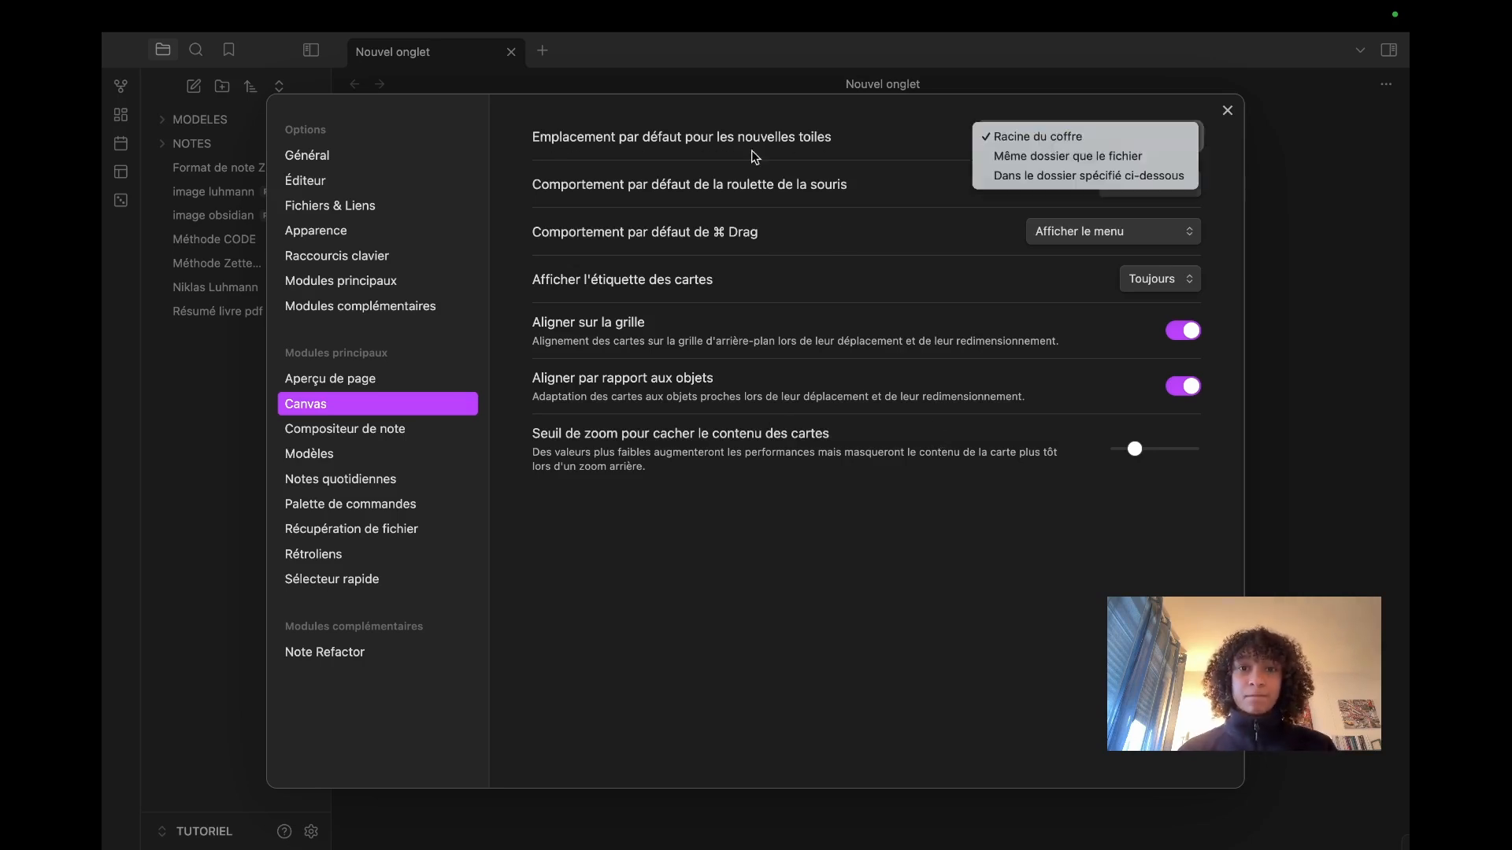
pyautogui.click(753, 156)
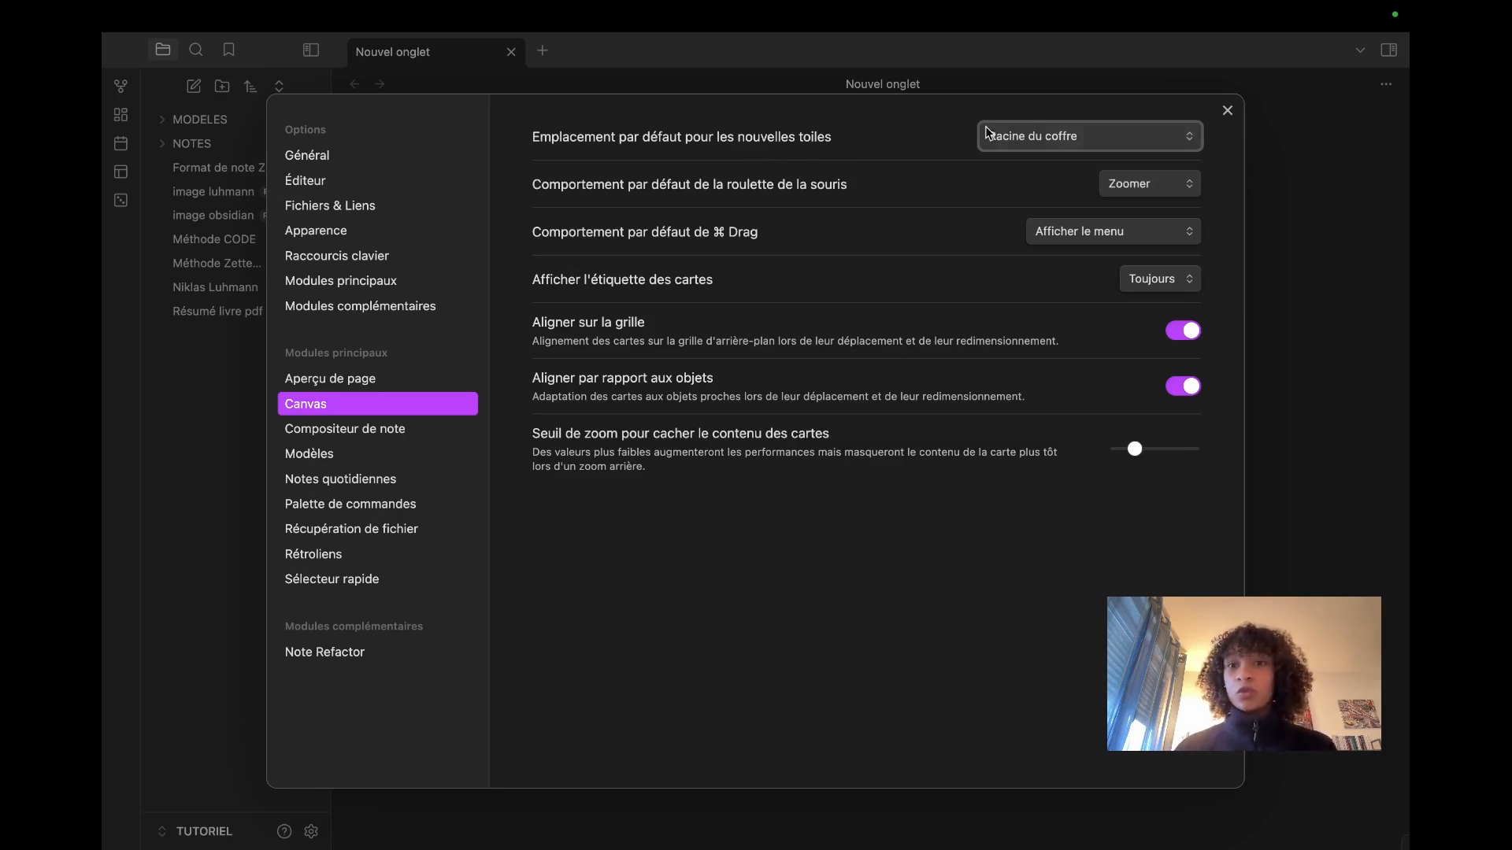
pyautogui.click(1048, 140)
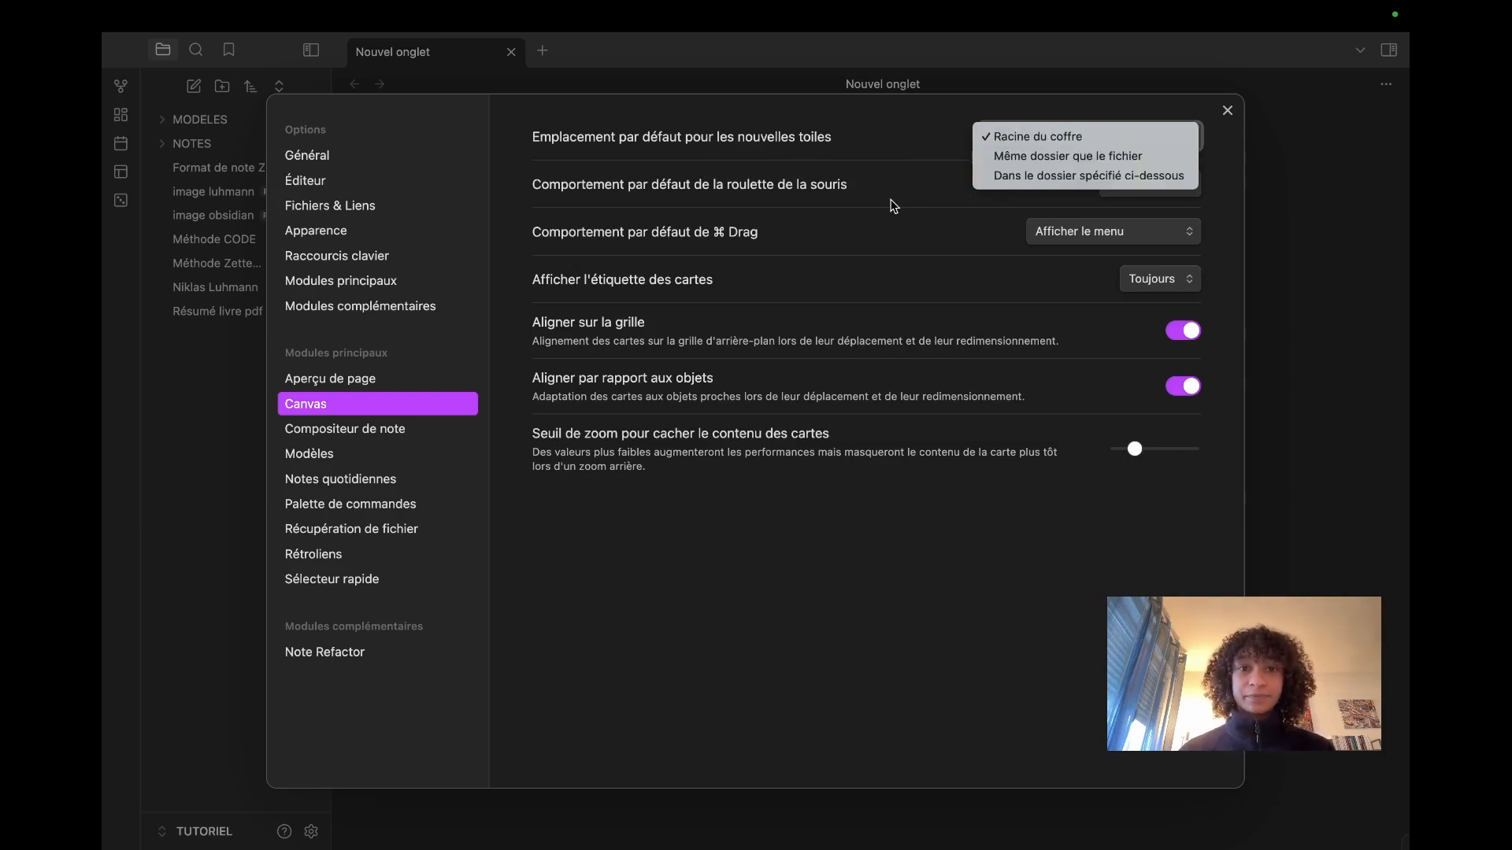
pyautogui.click(892, 204)
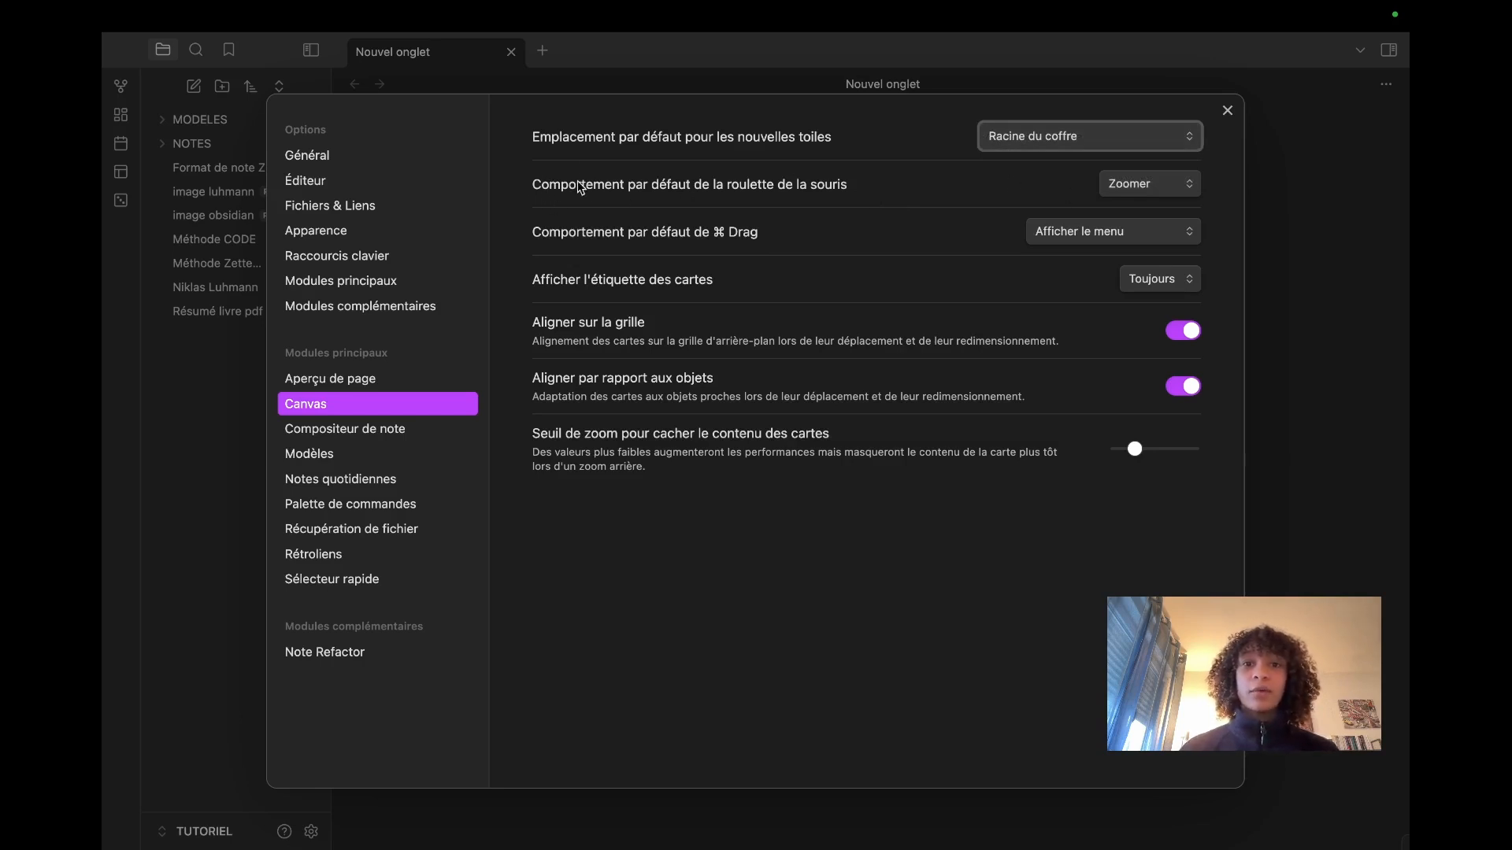
pyautogui.click(1124, 192)
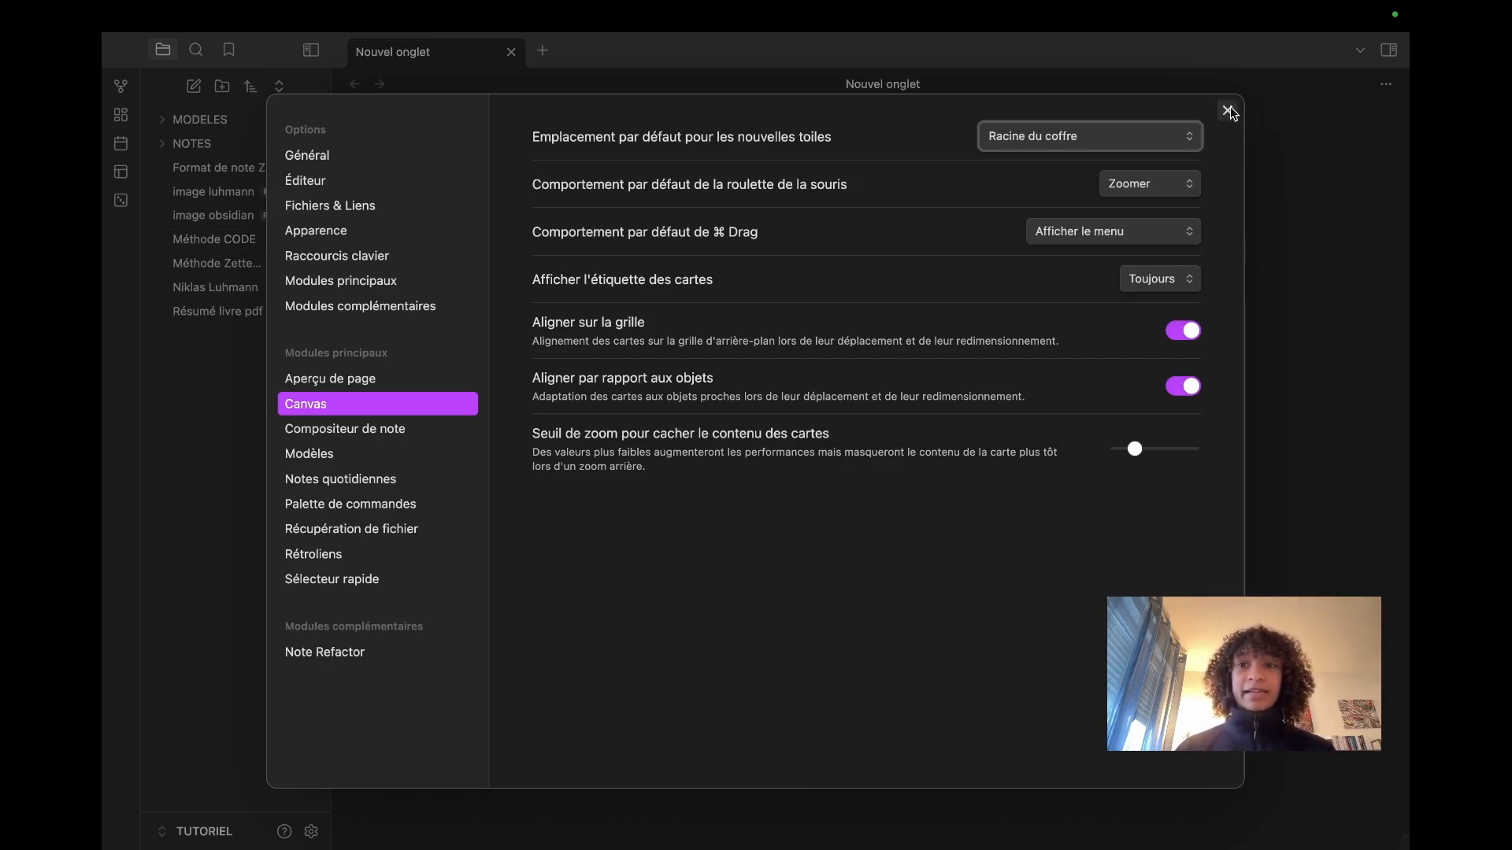
pyautogui.click(1228, 111)
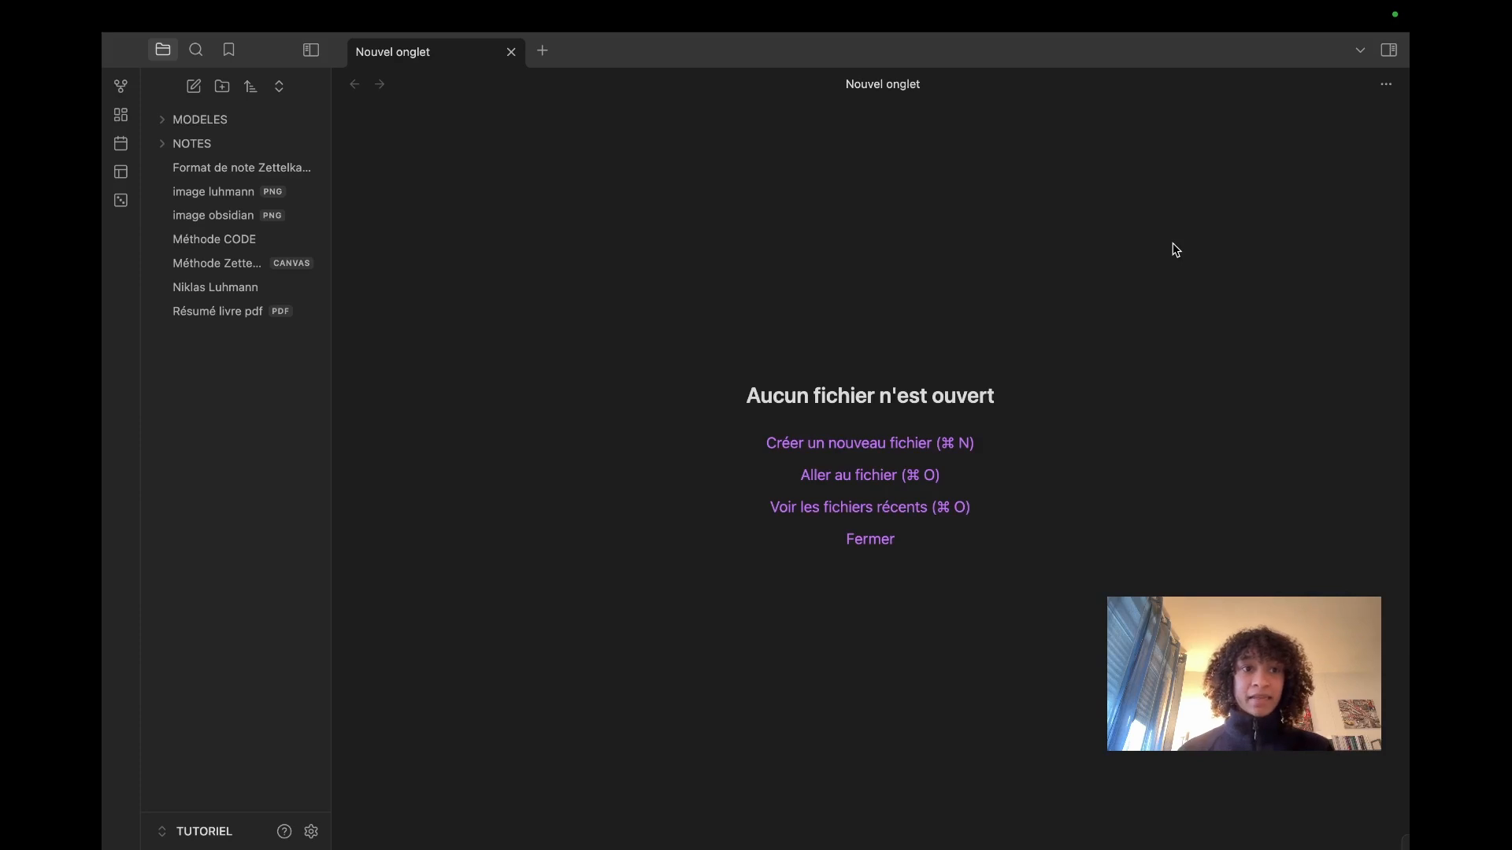
# Step: Create a blank canvas, and create a second one with the command "Canvas: Créer une nouvelle toile"
pyautogui.click(120, 122)
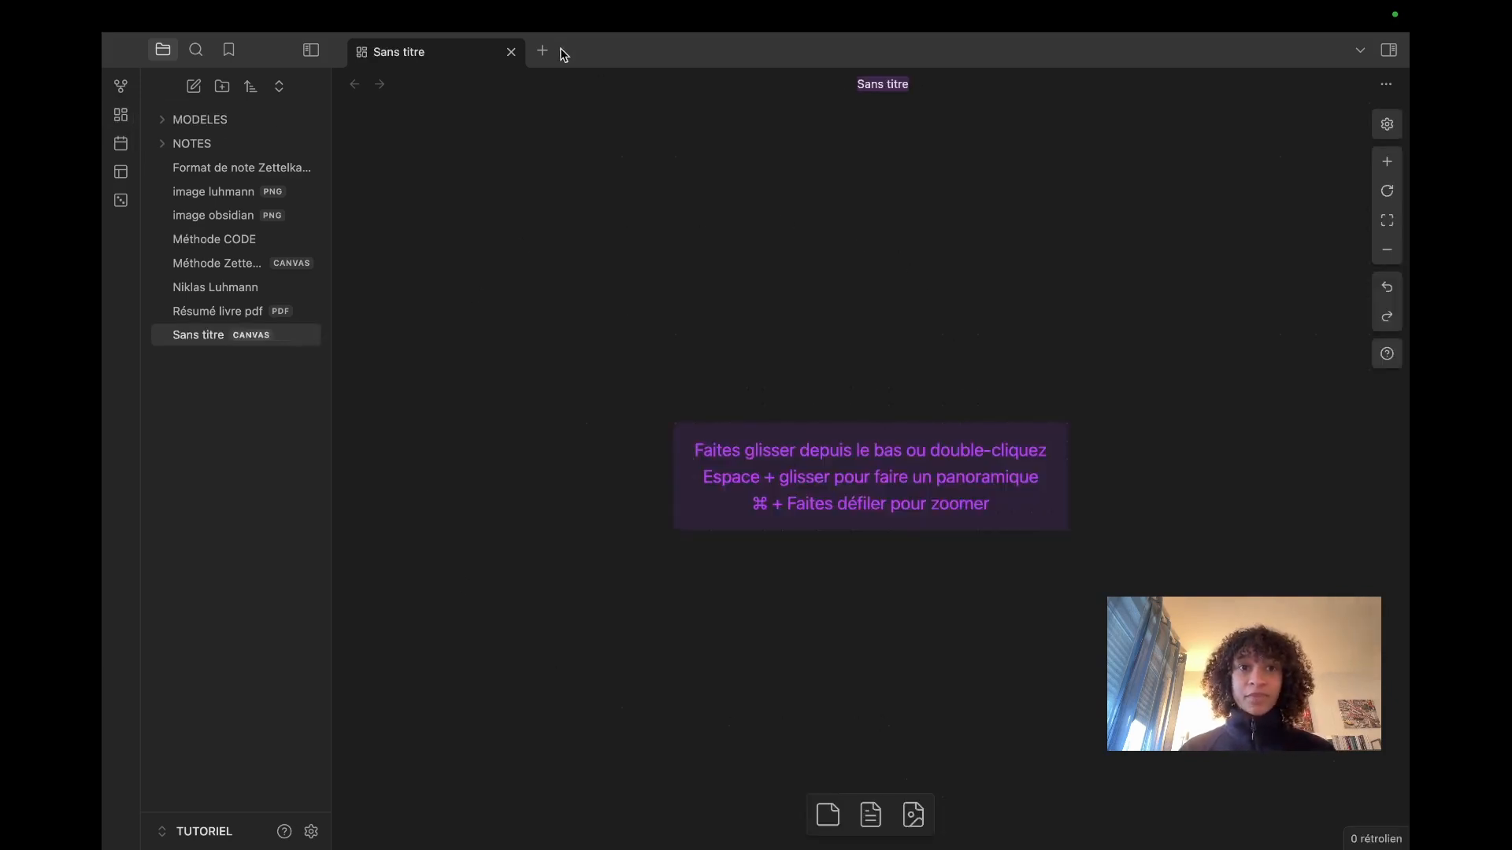
pyautogui.press('super+p')
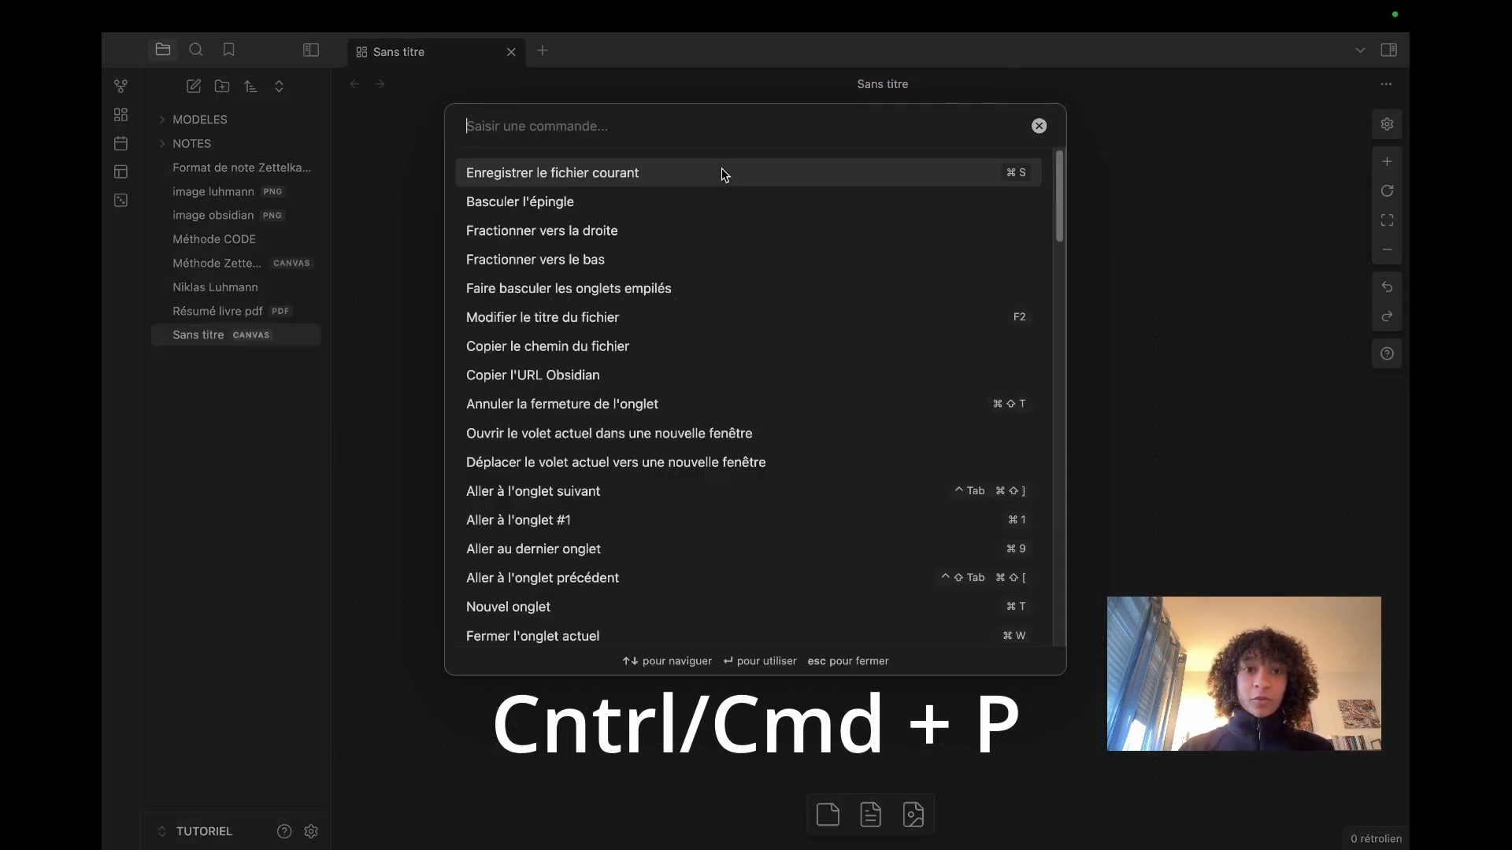
pyautogui.write('canva')
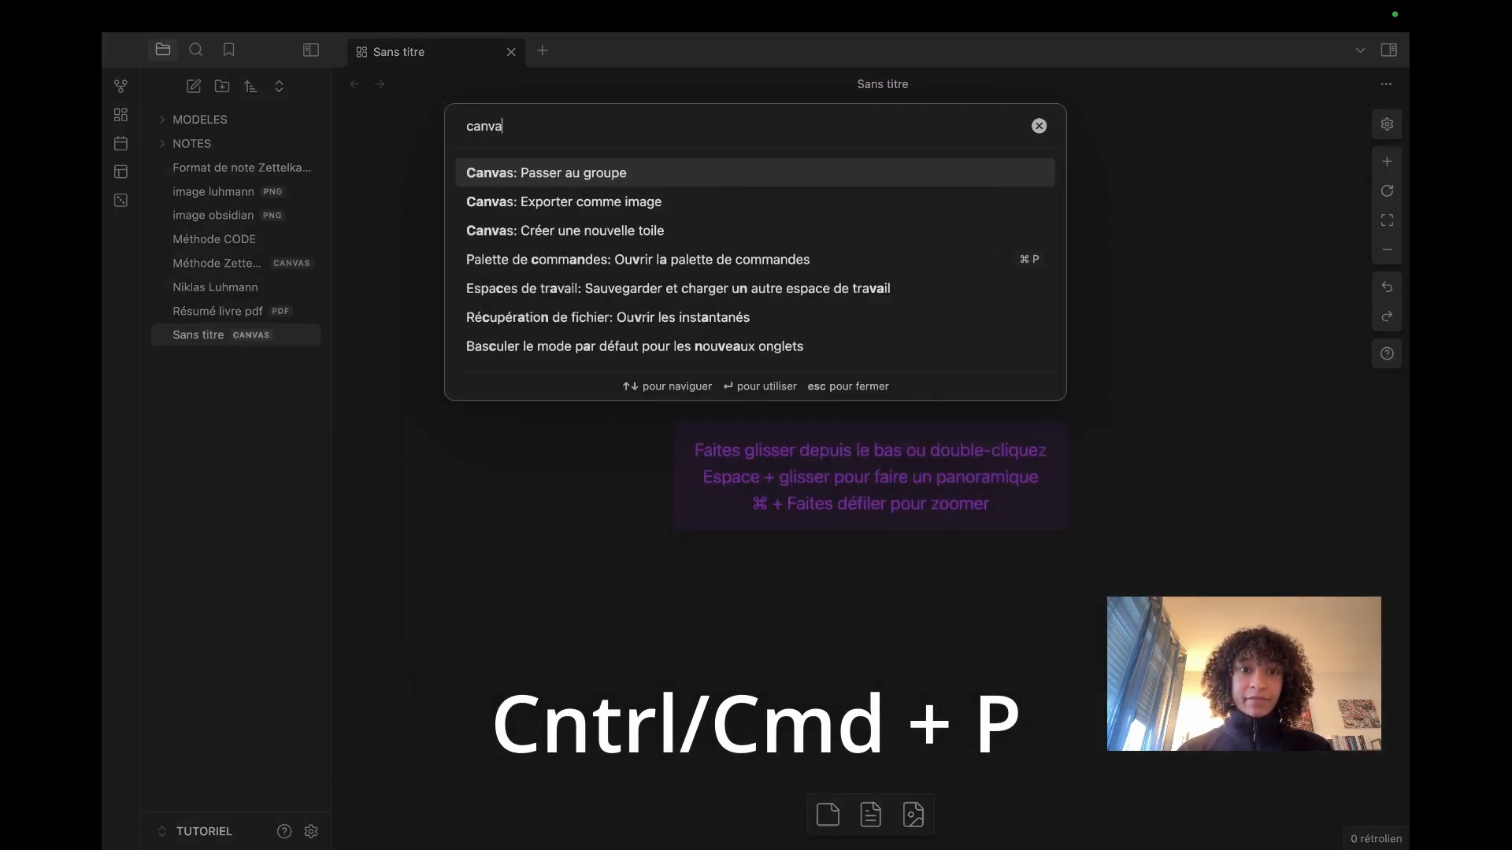
pyautogui.click(576, 239)
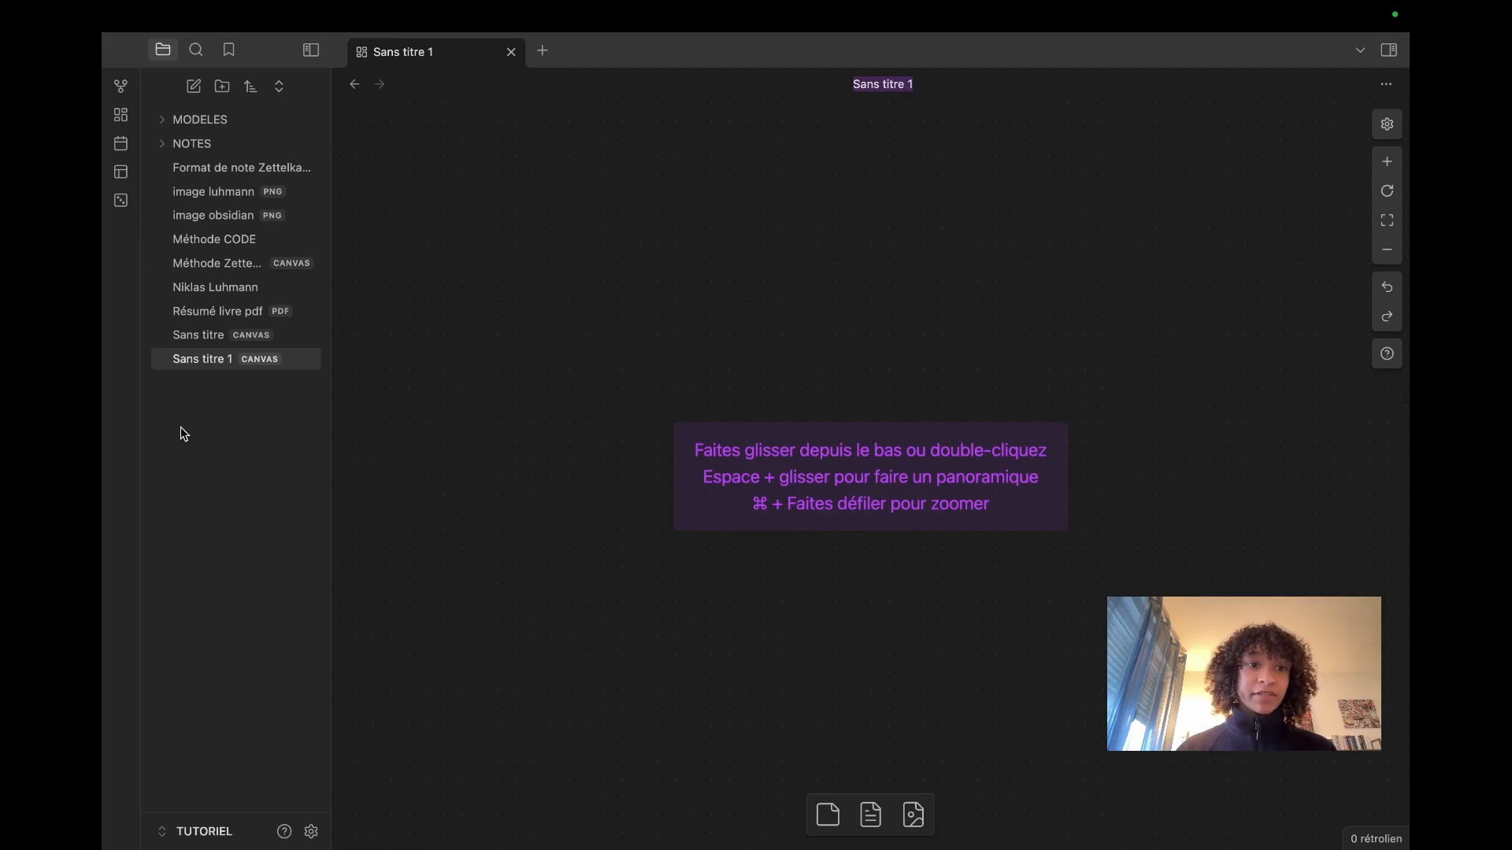
# Step: Create a new canvas inside the NOTES folder
pyautogui.click(197, 408)
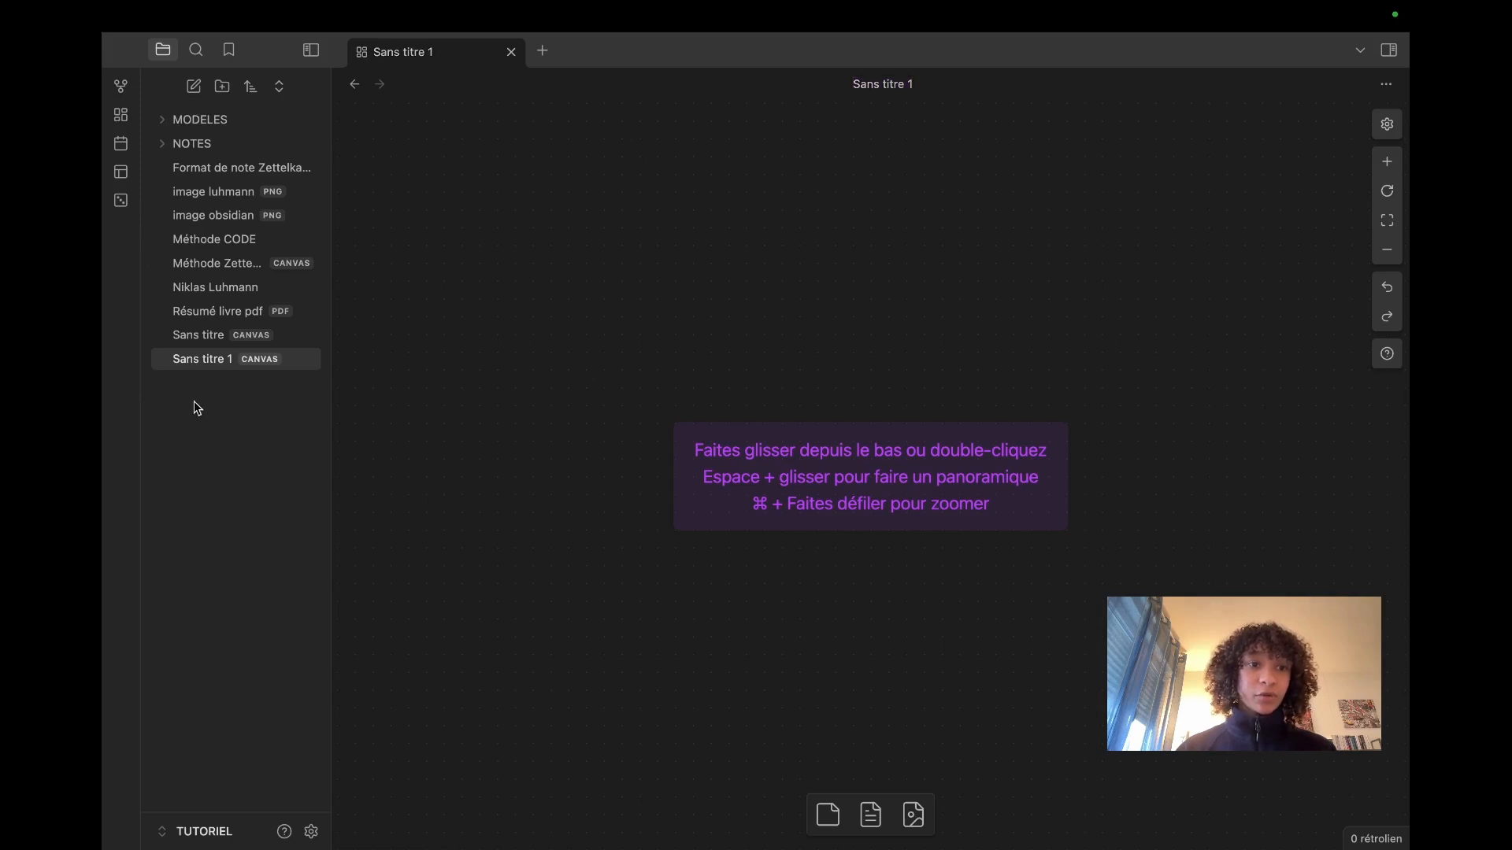
pyautogui.rightClick(204, 147)
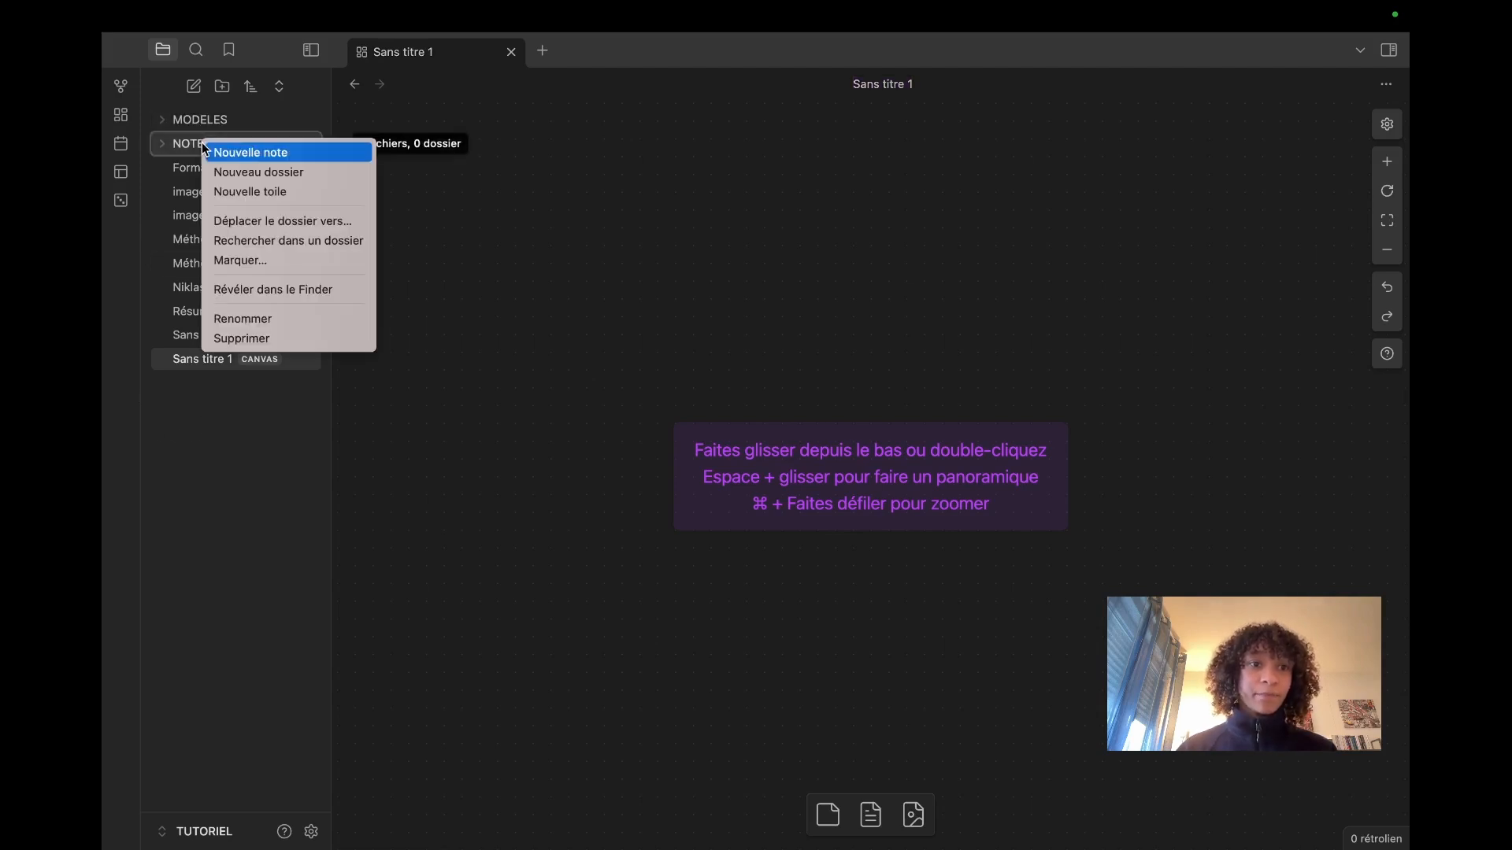
pyautogui.click(245, 199)
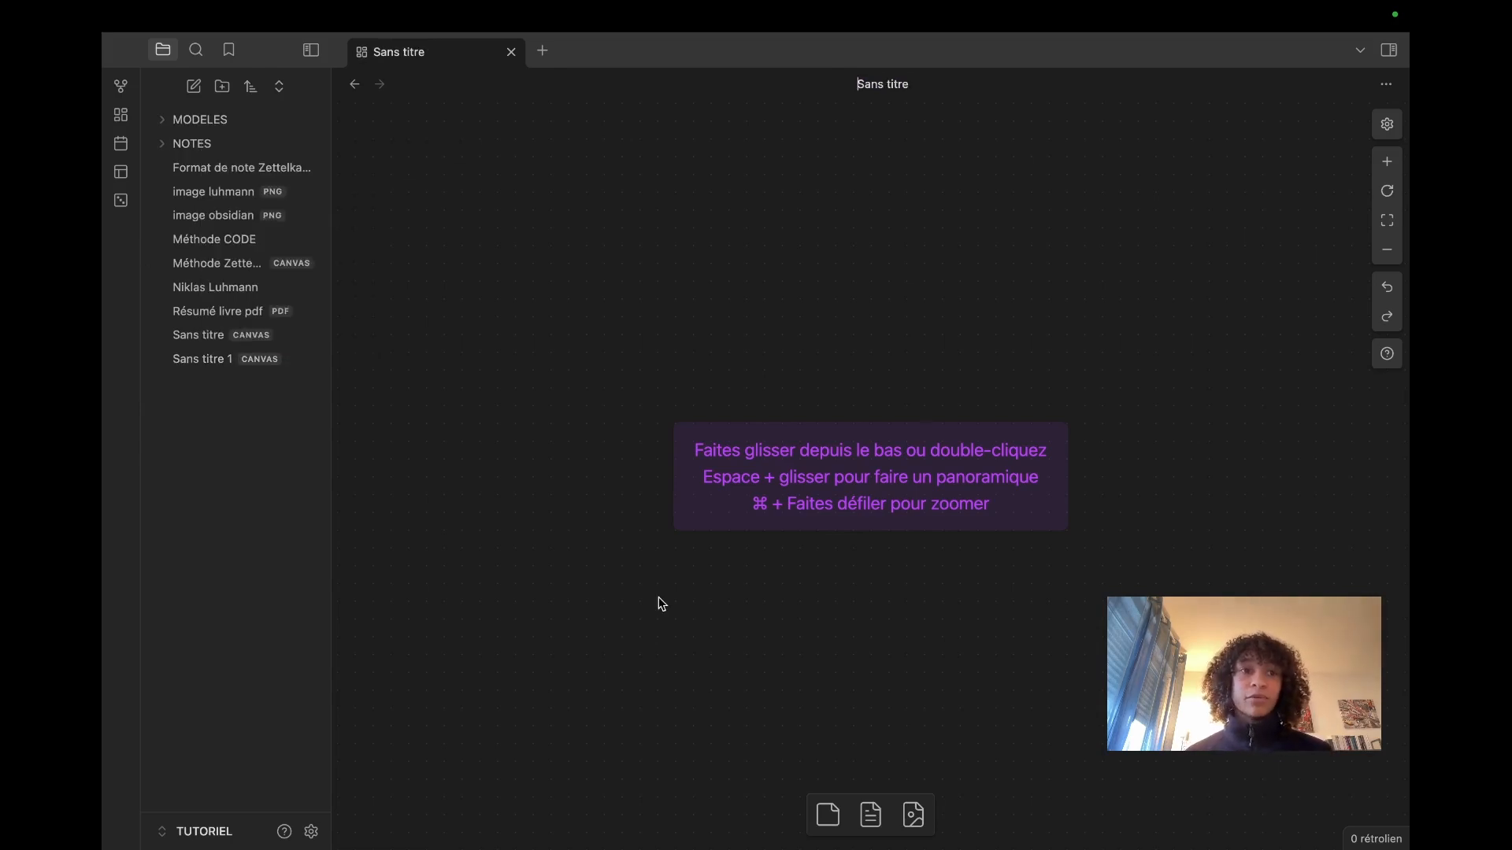
# Step: Hide the file sidebar and add a card to the canvas, made taller and containing the text "Nouveau Canvas"
pyautogui.click(311, 50)
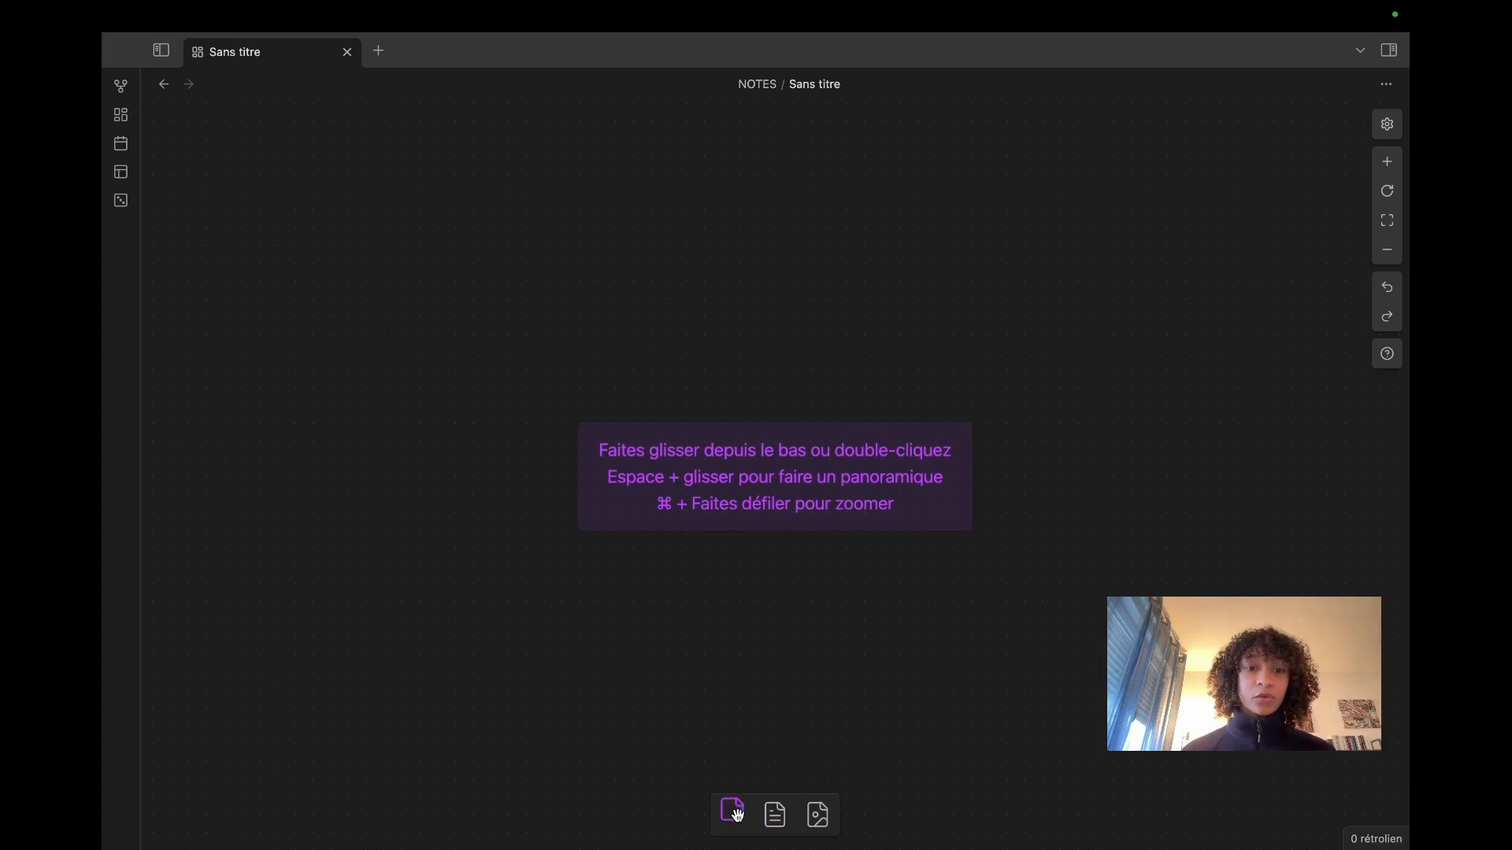
pyautogui.moveTo(734, 811); pyautogui.dragTo(533, 379)
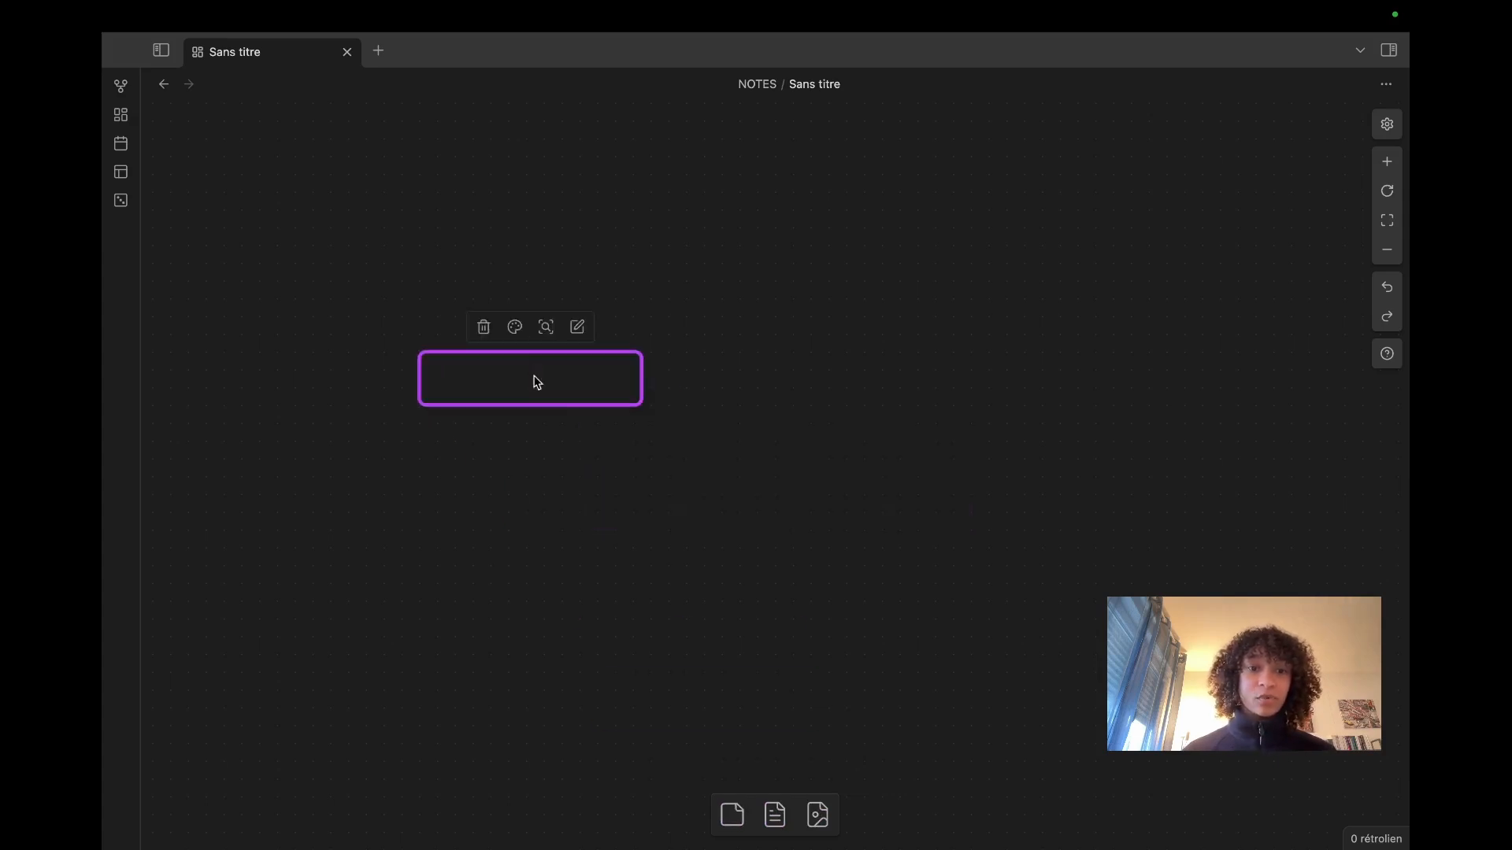
pyautogui.moveTo(630, 404); pyautogui.dragTo(631, 511)
pyautogui.write('Nous')
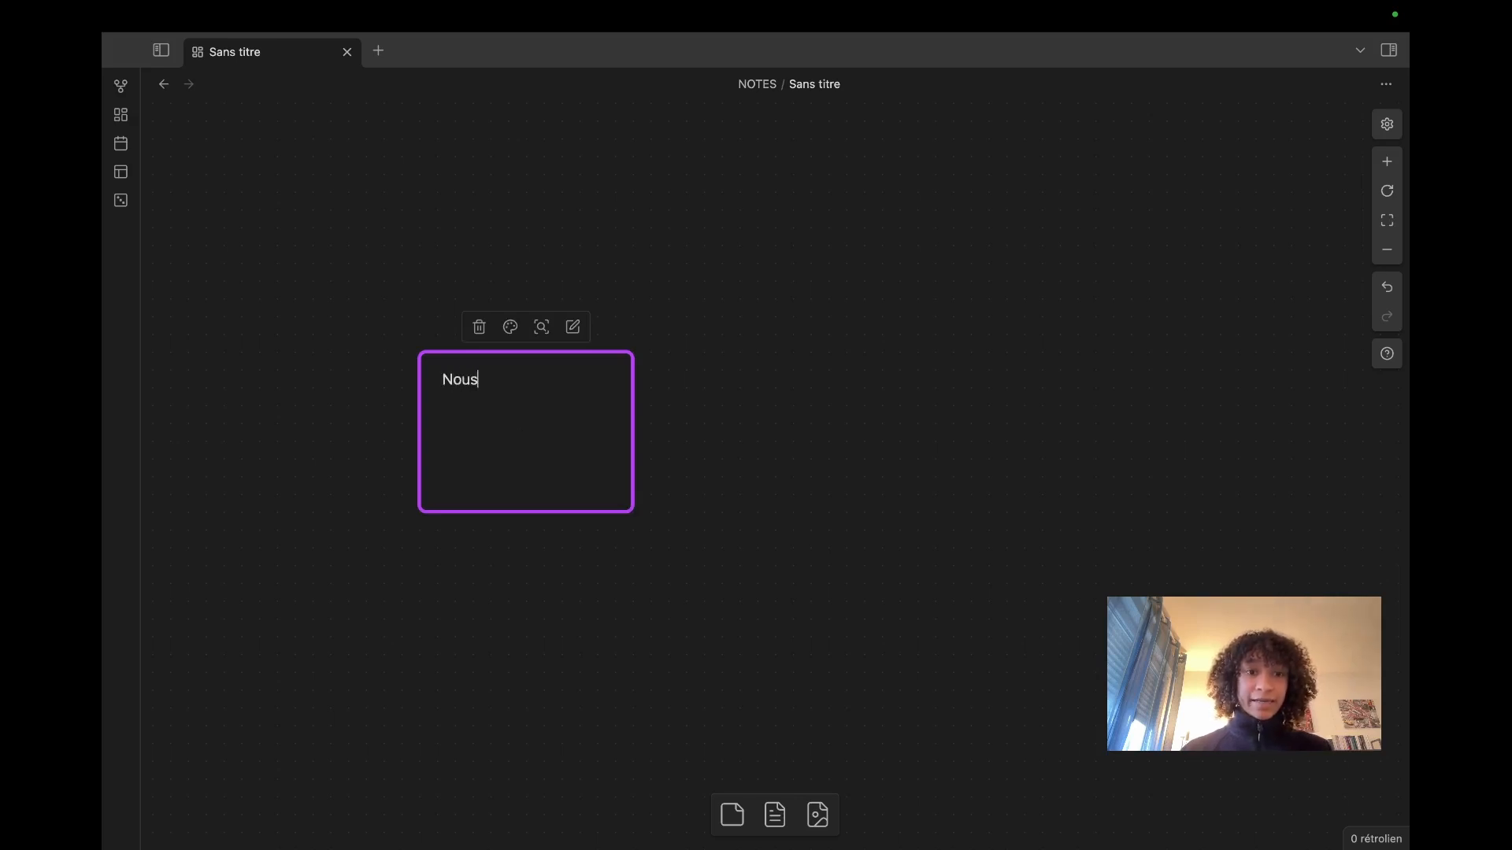
pyautogui.press('BackSpace')
pyautogui.write('veau Canva')
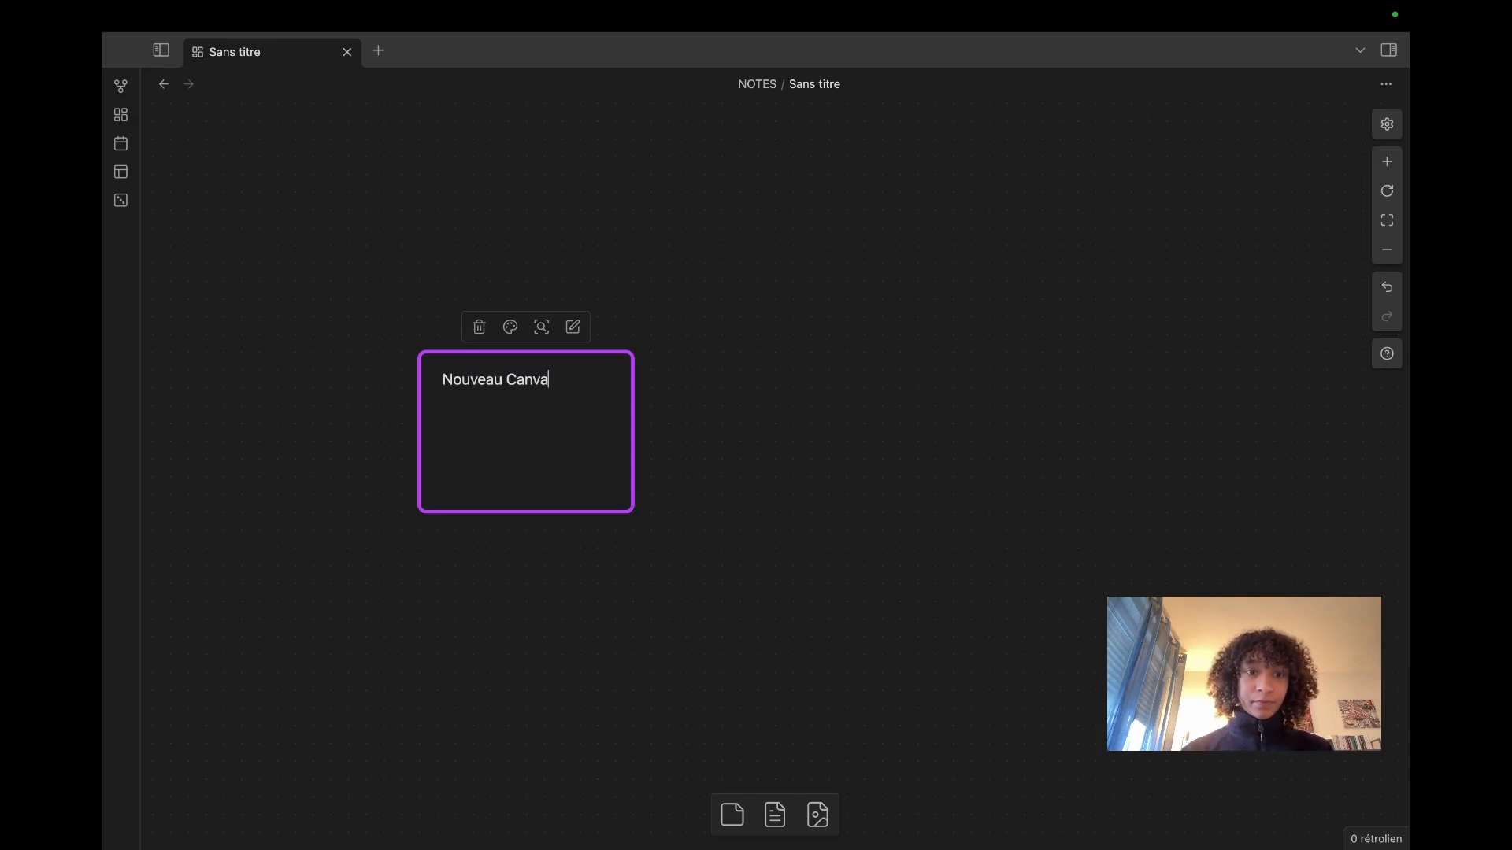
pyautogui.click(545, 545)
# Step: Convert the text card into a note file named "Nouveau canva note"
pyautogui.click(554, 410)
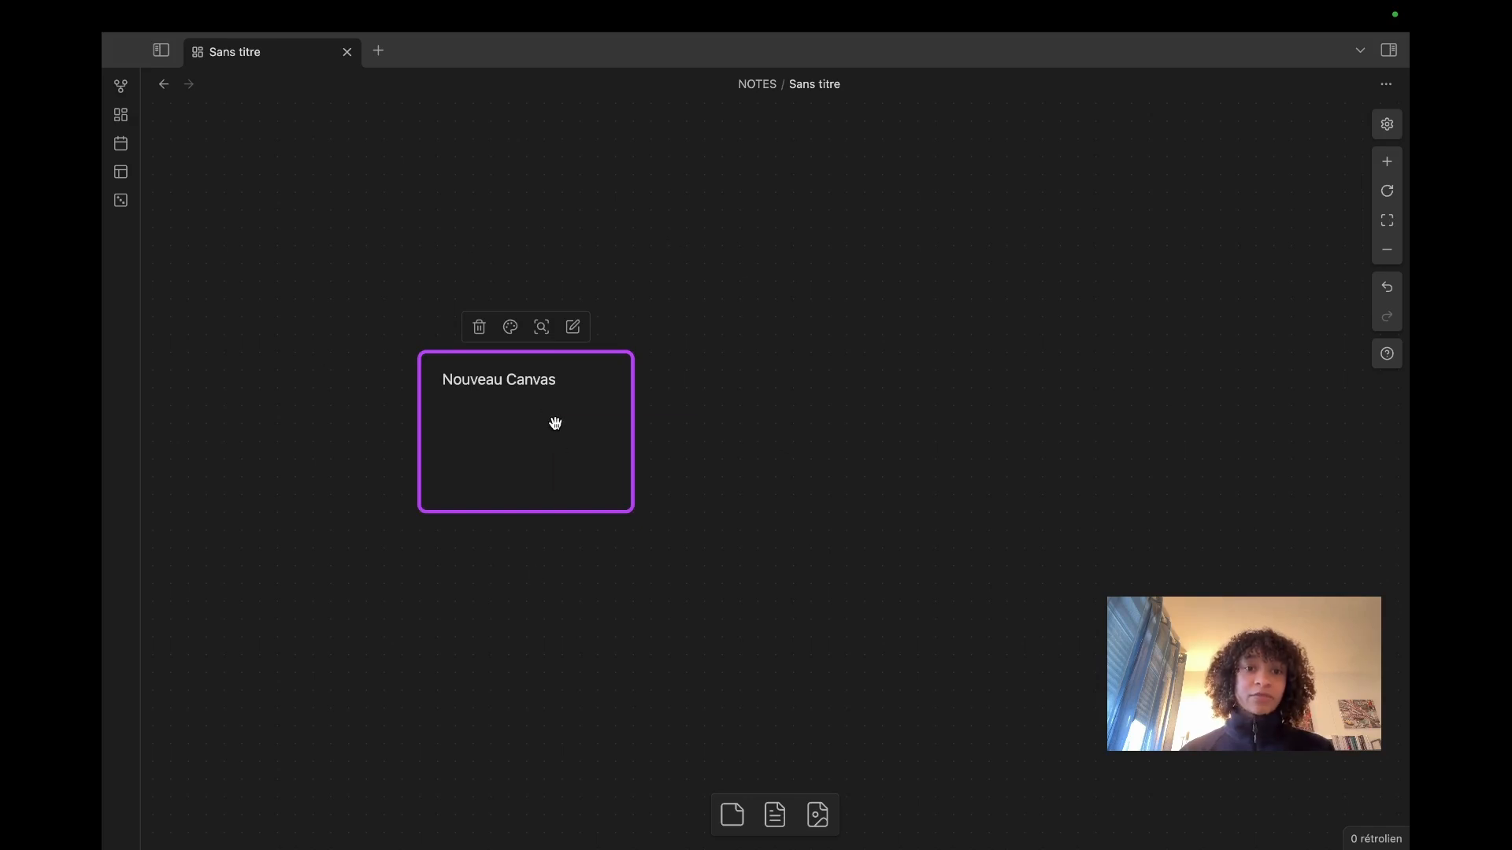
pyautogui.rightClick(555, 424)
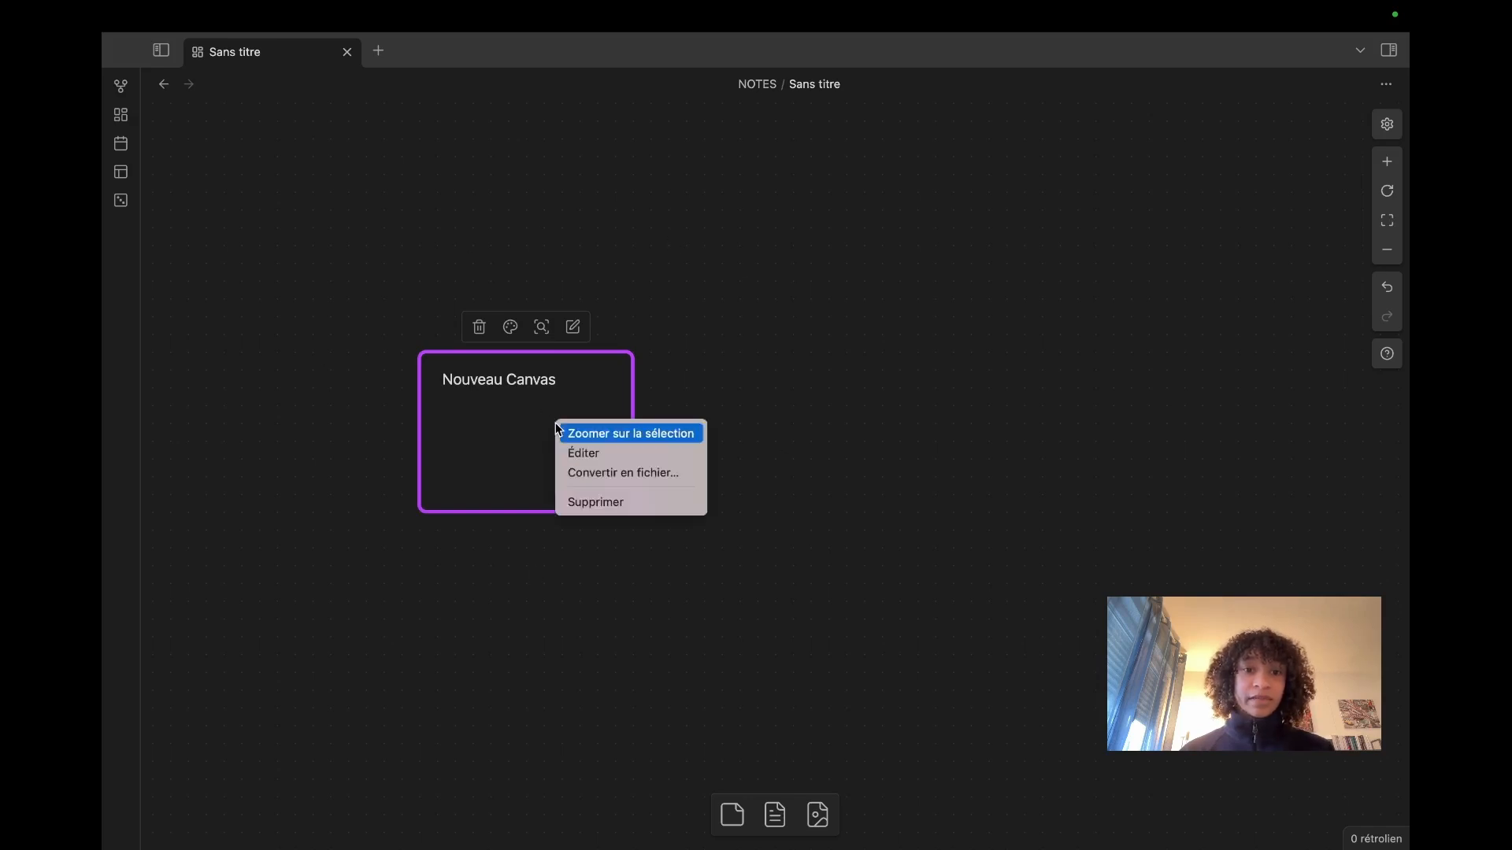
pyautogui.click(640, 474)
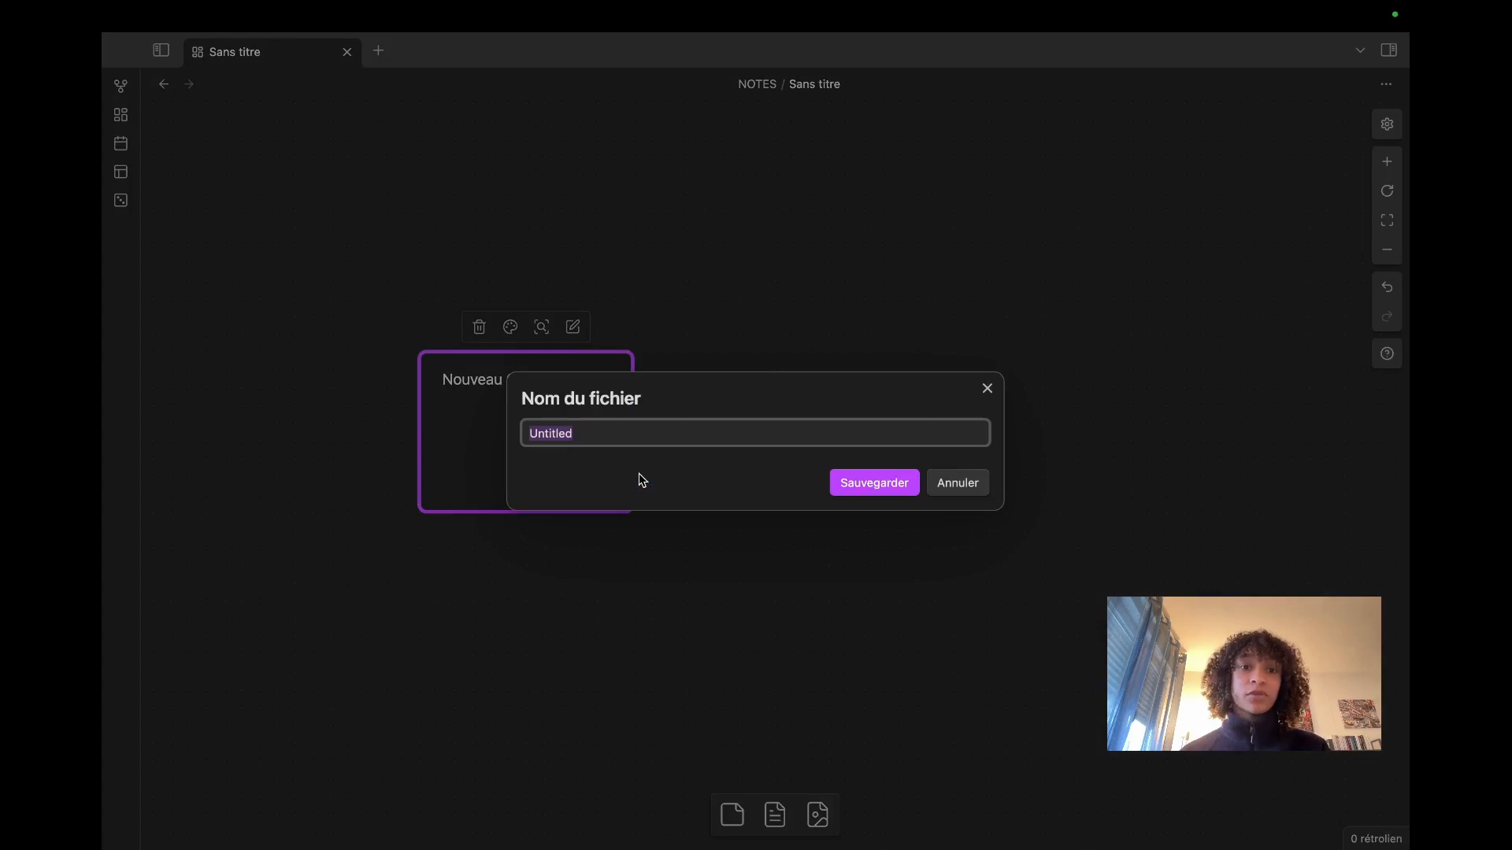
pyautogui.write('Nouveau canva note')
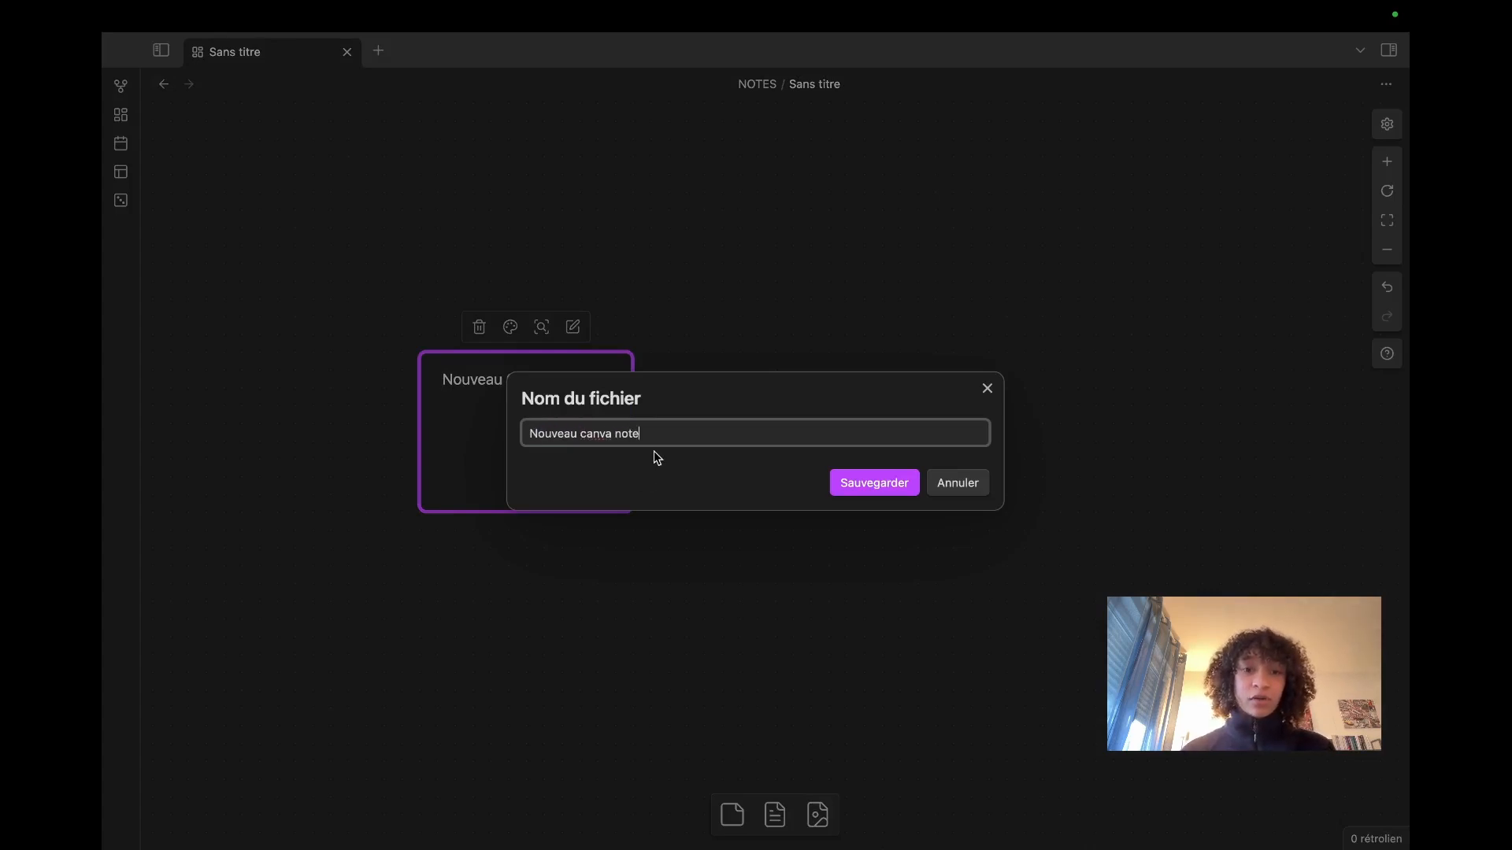
pyautogui.click(879, 493)
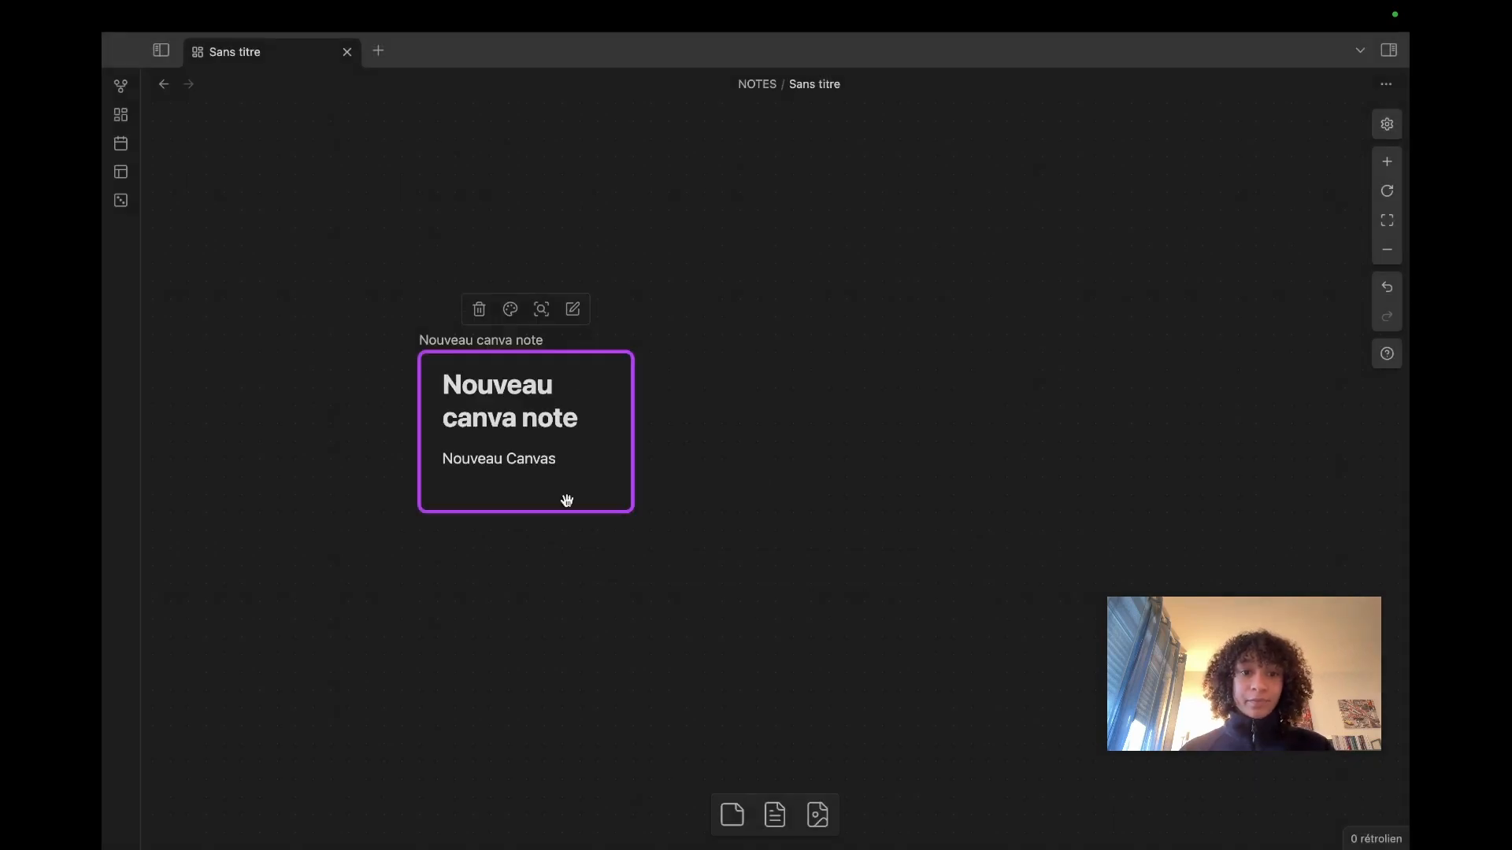
# Step: Make the Nouveau canva note card taller and move it toward the upper-left area of the canvas
pyautogui.moveTo(526, 512); pyautogui.dragTo(526, 618)
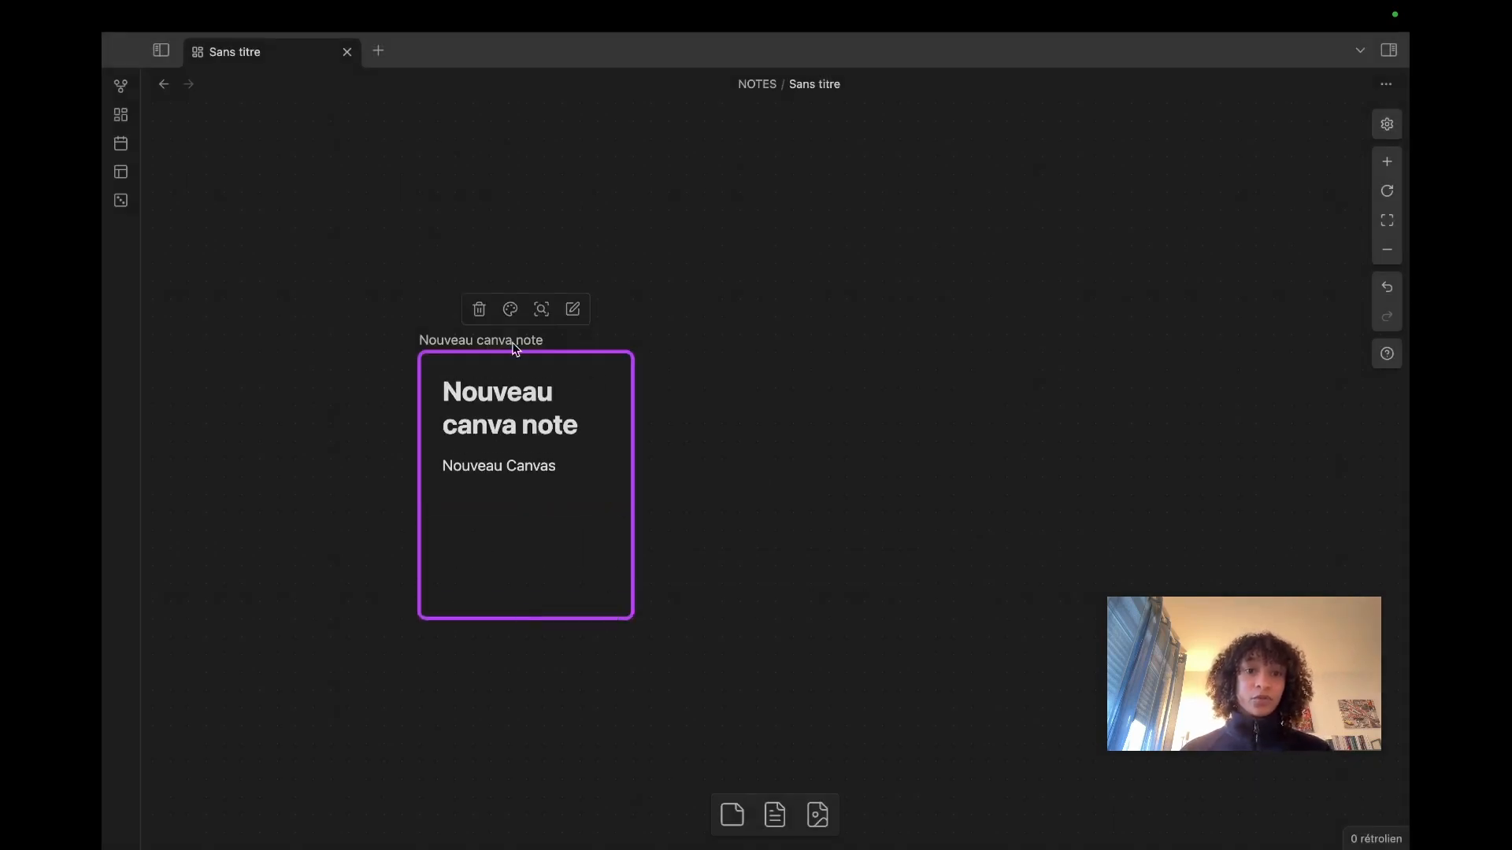
pyautogui.click(737, 399)
pyautogui.moveTo(547, 442); pyautogui.dragTo(405, 263)
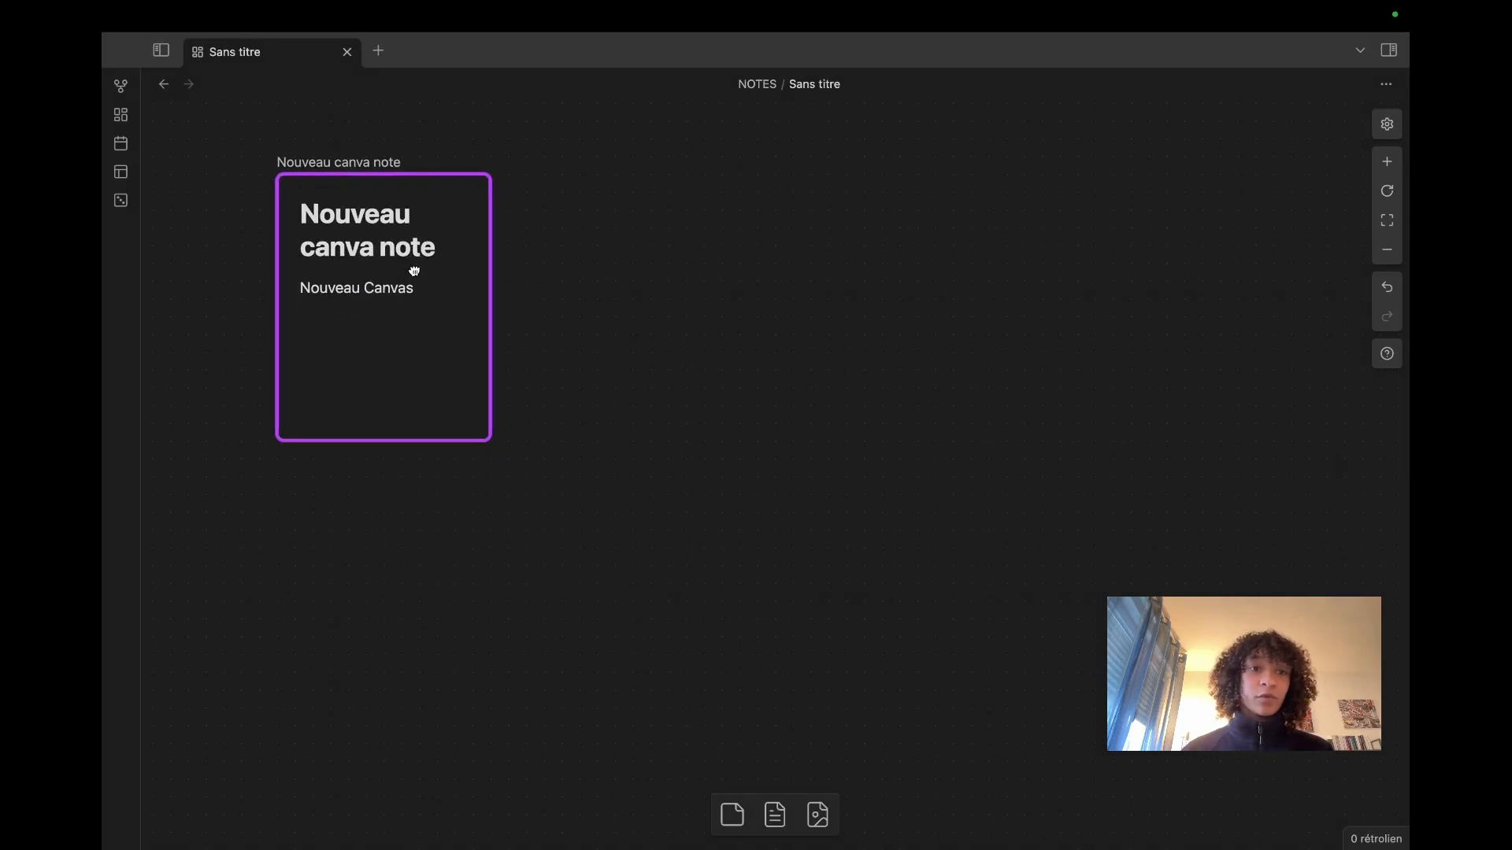
# Step: Embed the existing canvas Méthode Zettelkasten.canvas and place it to the right of the note card
pyautogui.click(774, 814)
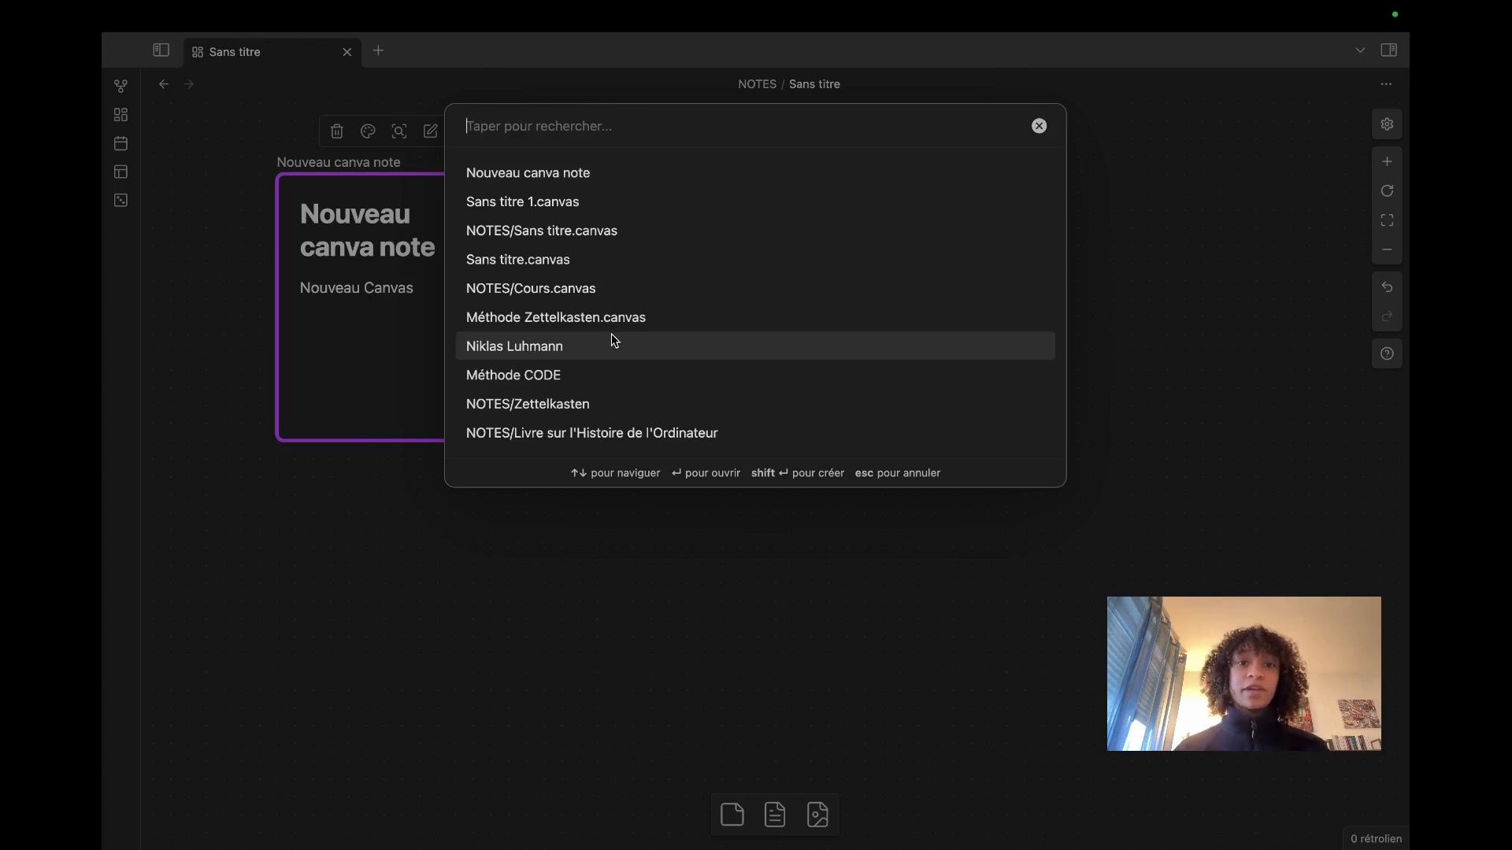
pyautogui.click(556, 323)
pyautogui.moveTo(969, 560); pyautogui.dragTo(791, 292)
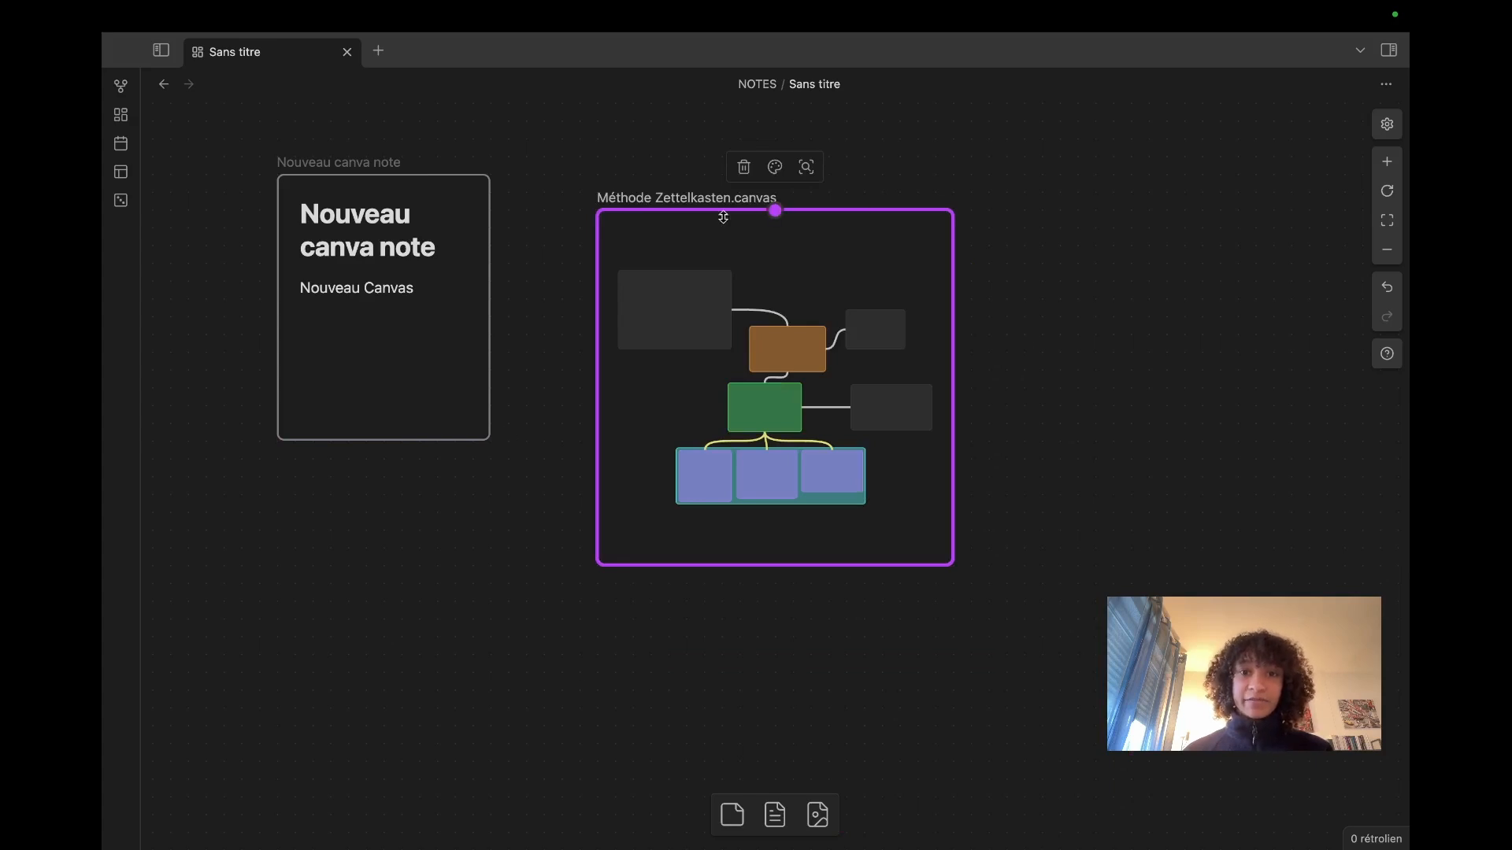
# Step: Add the note NOTES/Zettelkasten beside the embedded canvas and resize its card to fit the whole text
pyautogui.scroll(-4, 758, 319)
pyautogui.scroll(1, 773, 408)
pyautogui.click(791, 819)
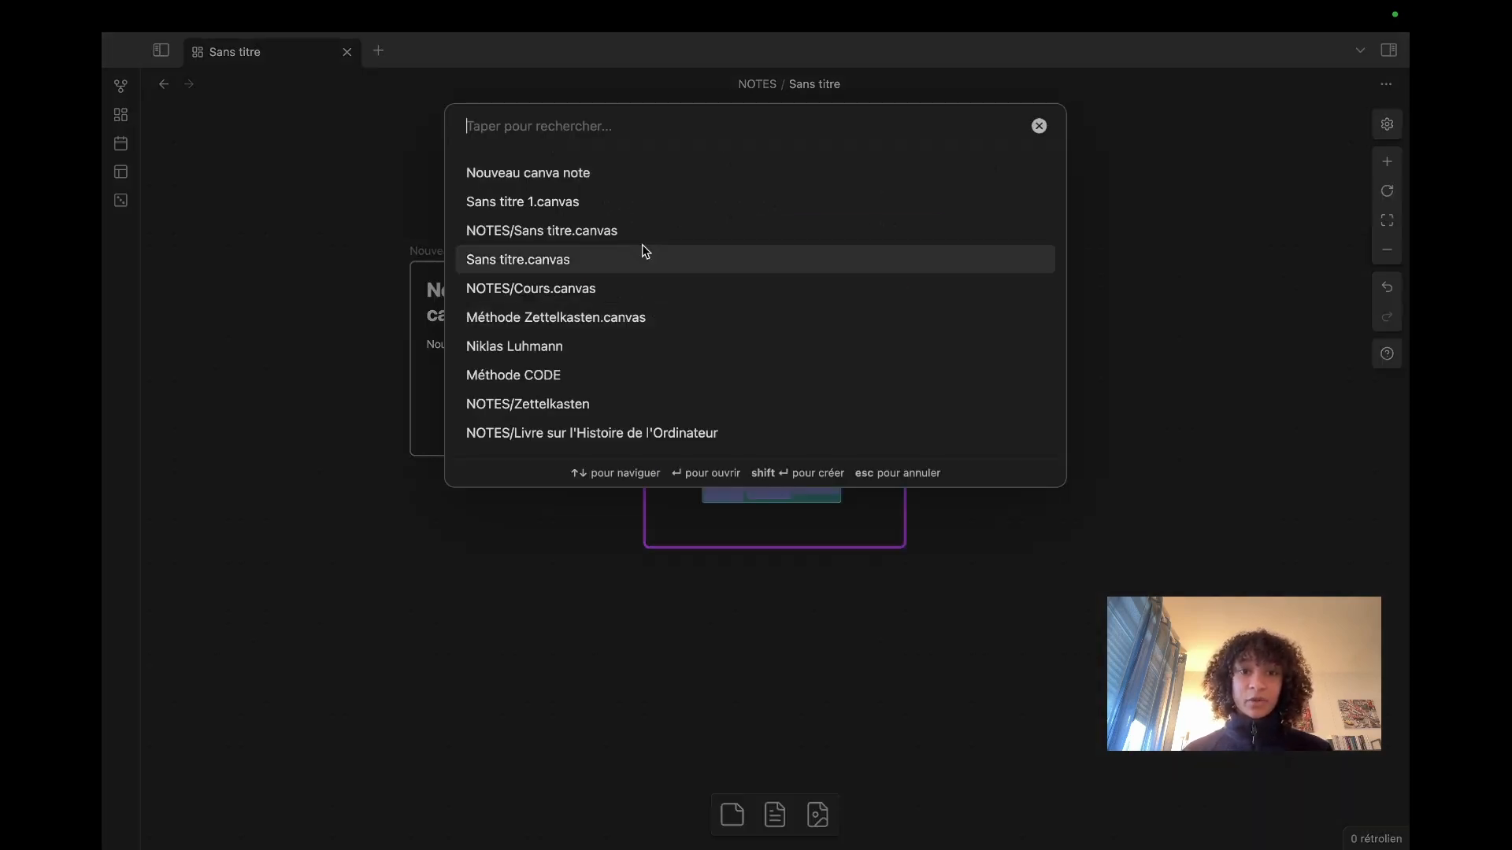
pyautogui.click(890, 400)
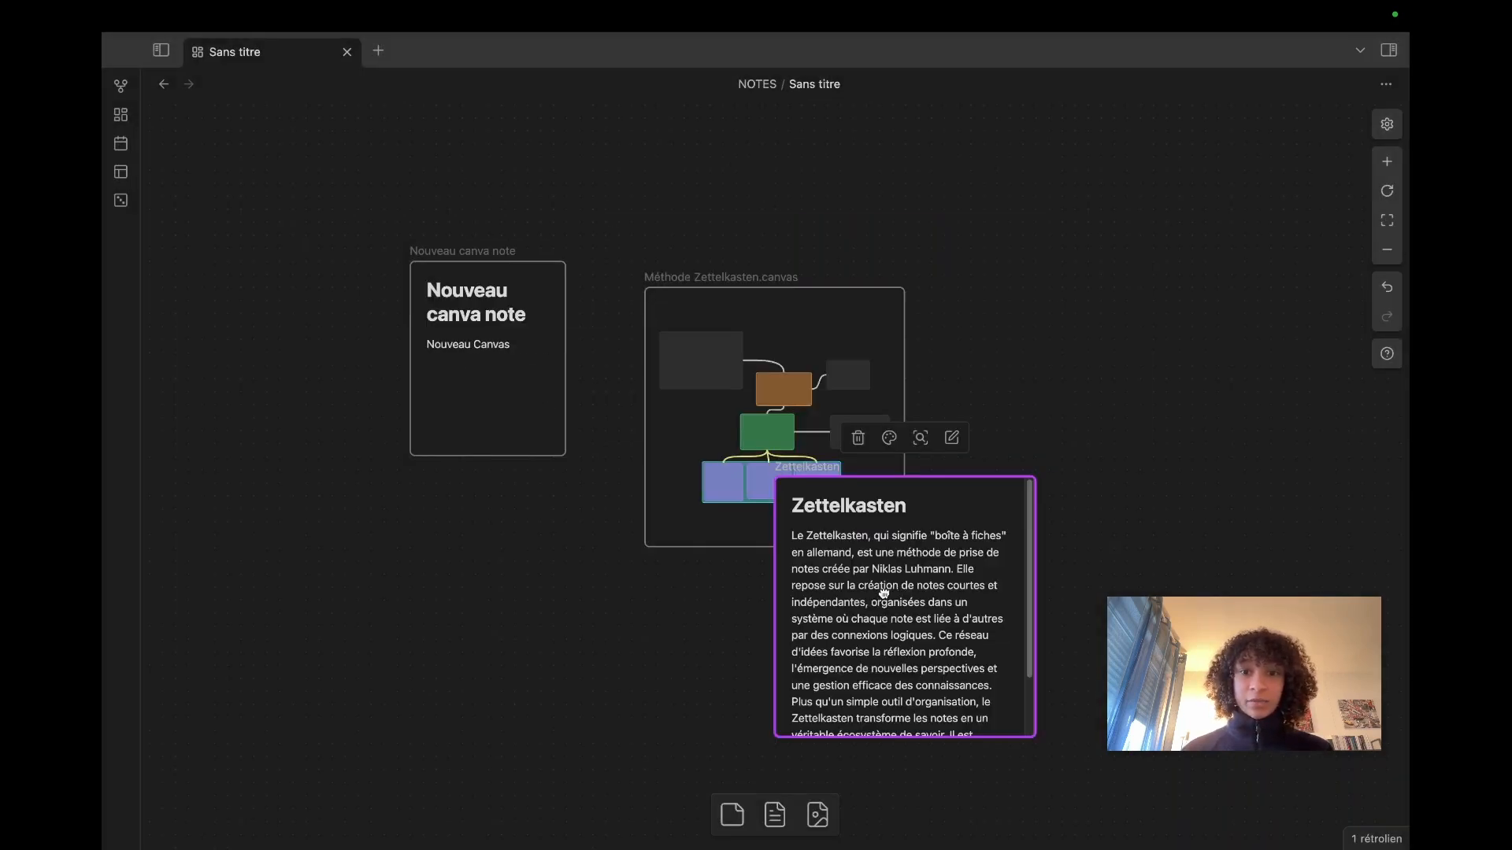
pyautogui.moveTo(883, 592); pyautogui.dragTo(1053, 344)
pyautogui.moveTo(1205, 497); pyautogui.dragTo(1244, 743)
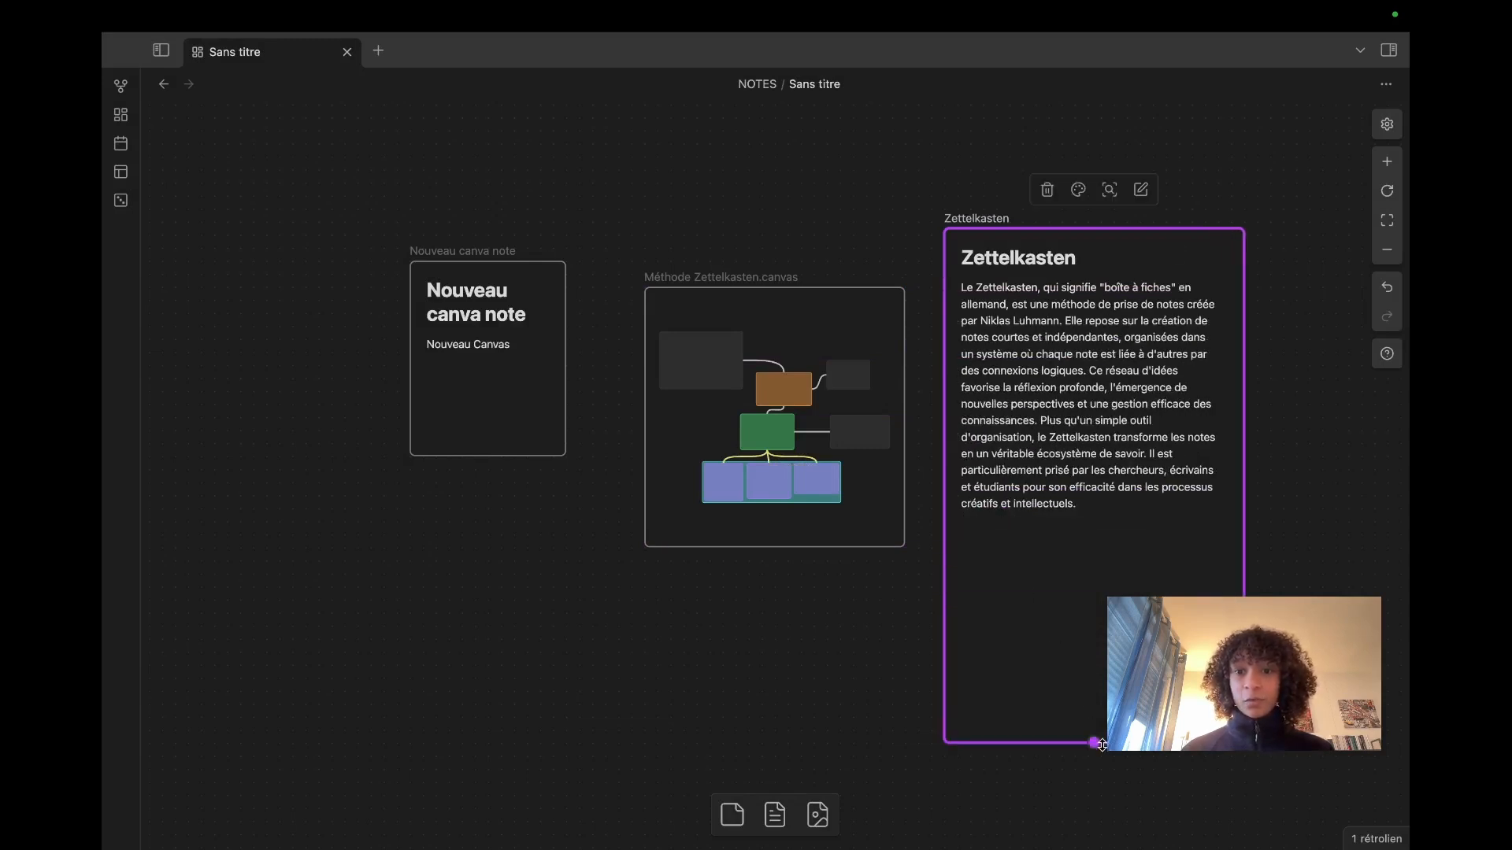
pyautogui.moveTo(1094, 743); pyautogui.dragTo(1095, 528)
pyautogui.click(899, 270)
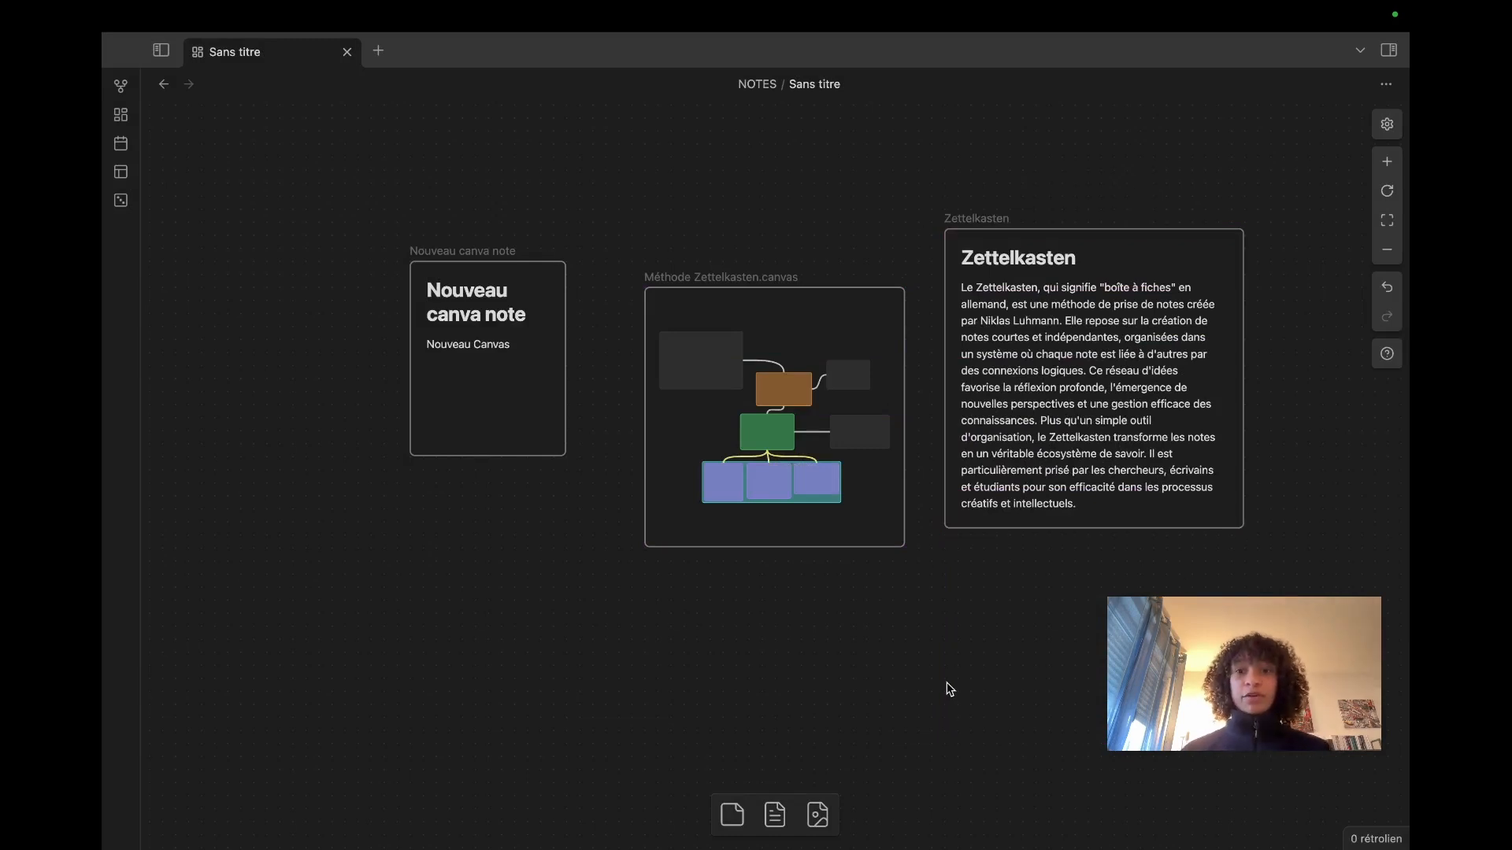
# Step: Add Résumé livre pdf.pdf below the Nouveau canva note card, enlarge it, and browse the document to page 2
pyautogui.click(818, 817)
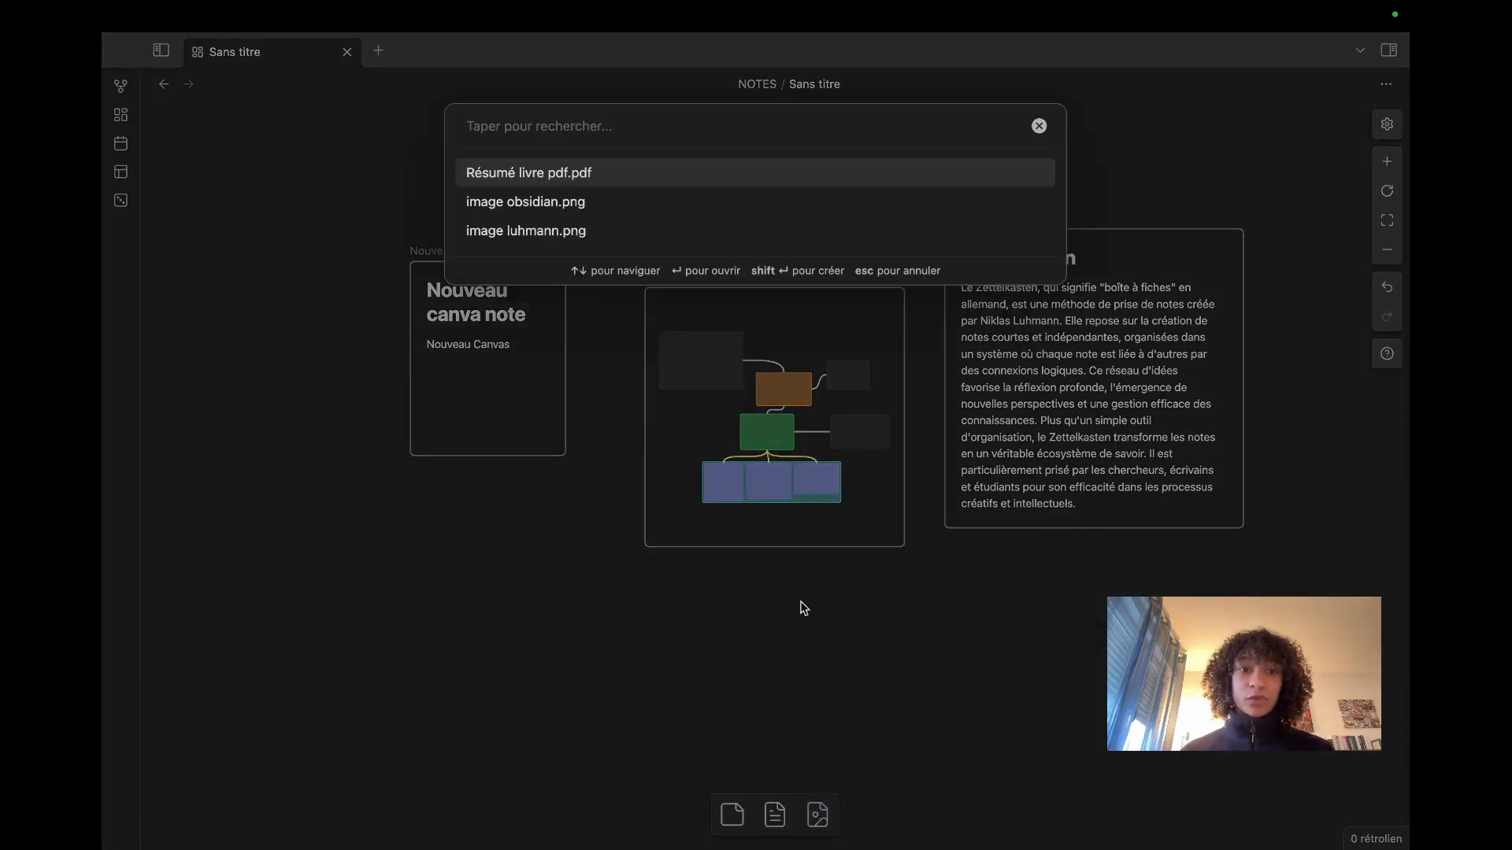
pyautogui.click(511, 172)
pyautogui.moveTo(775, 448); pyautogui.dragTo(410, 616)
pyautogui.scroll(-3, 669, 575)
pyautogui.hscroll(-3, 670, 575)
pyautogui.moveTo(675, 614); pyautogui.dragTo(758, 753)
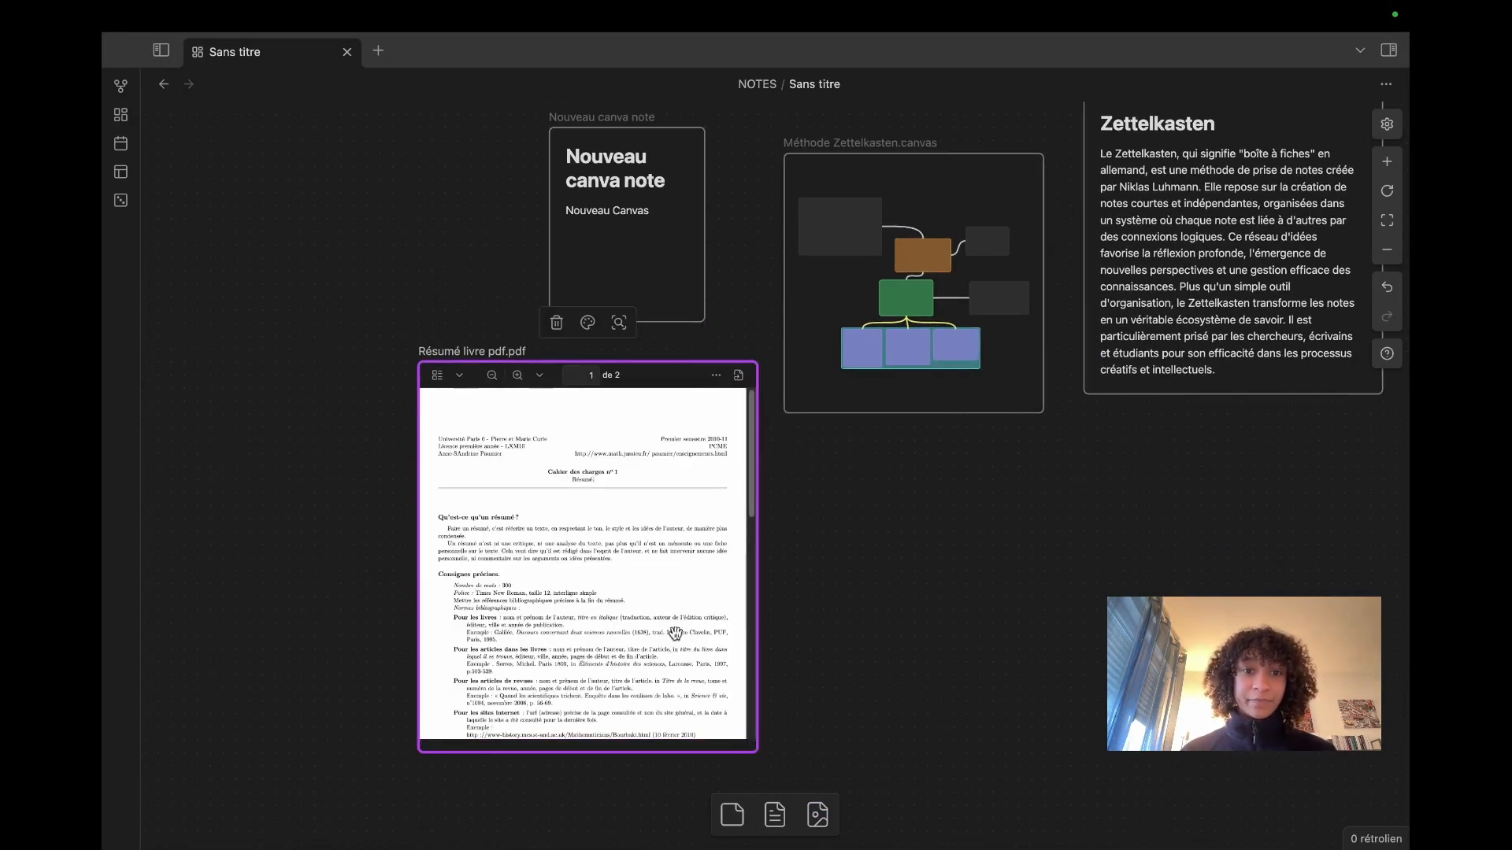
pyautogui.scroll(-15, 606, 526)
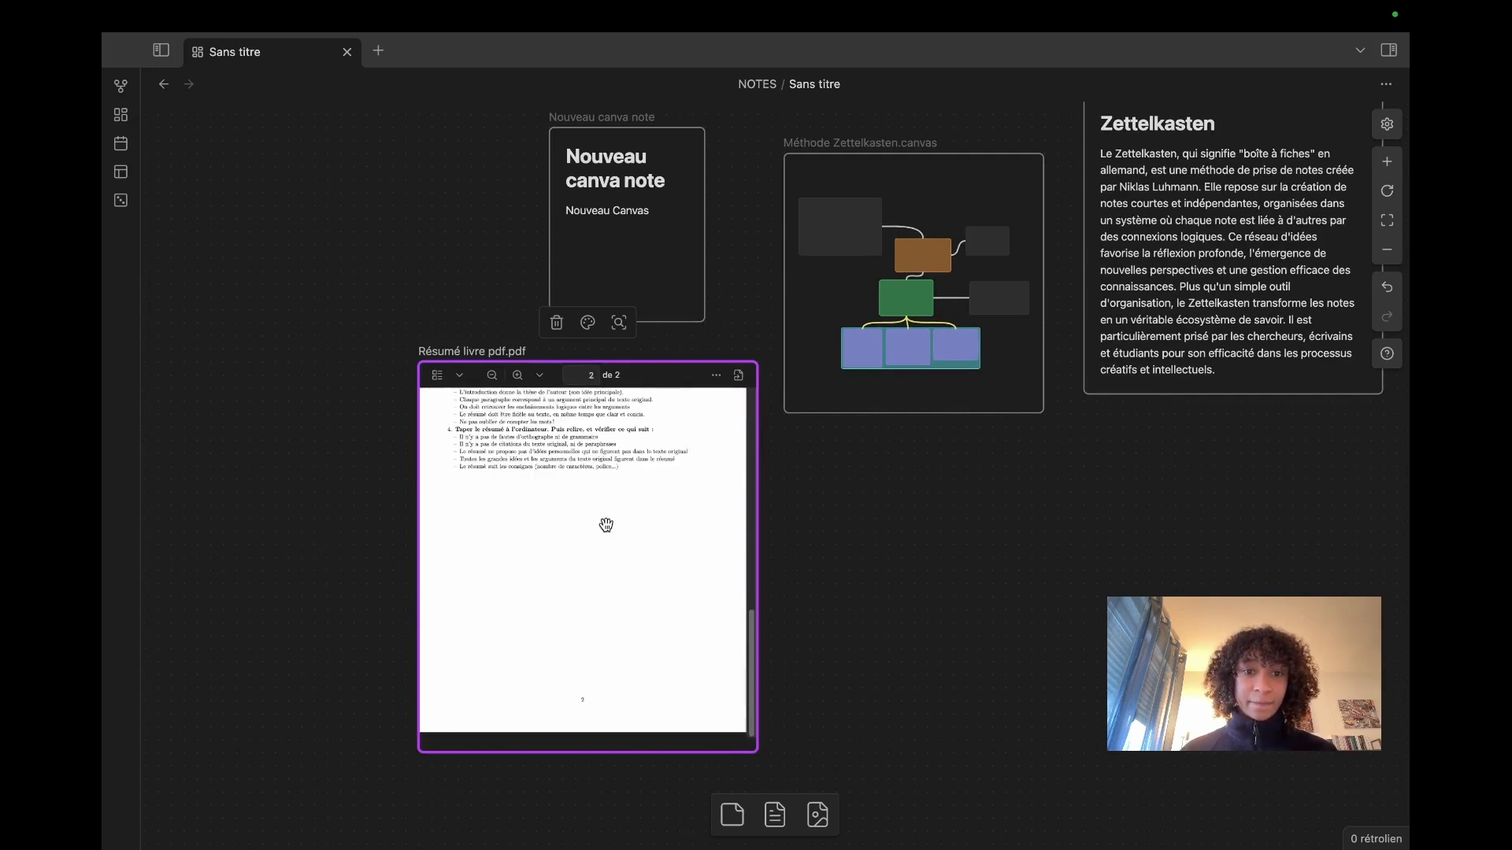
# Step: Add image obsidian.png to the right of the PDF, enlarge it, and shift it up slightly
pyautogui.click(817, 815)
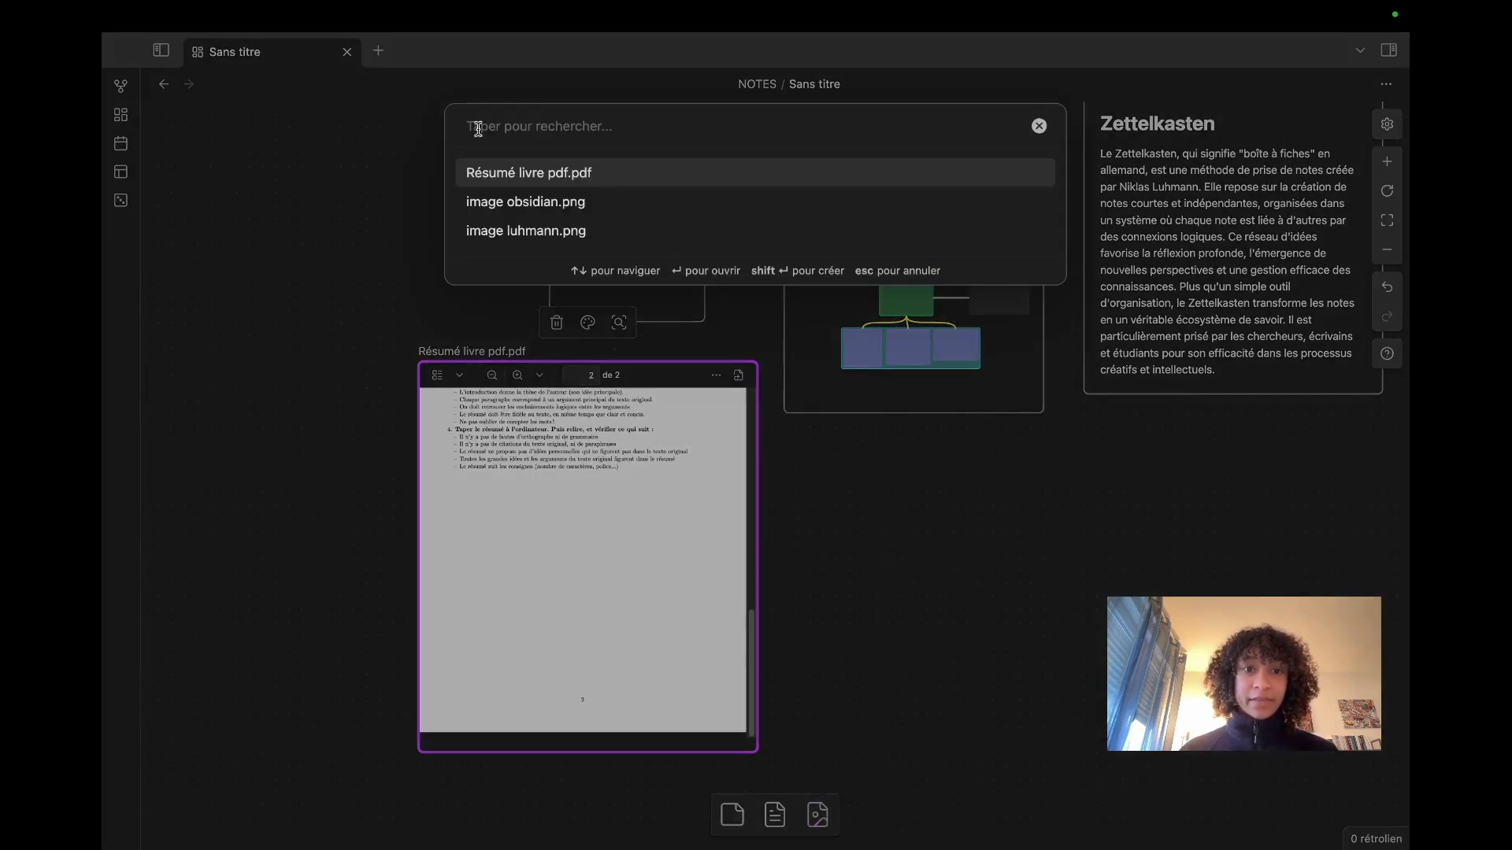
pyautogui.click(501, 206)
pyautogui.moveTo(746, 404); pyautogui.dragTo(925, 562)
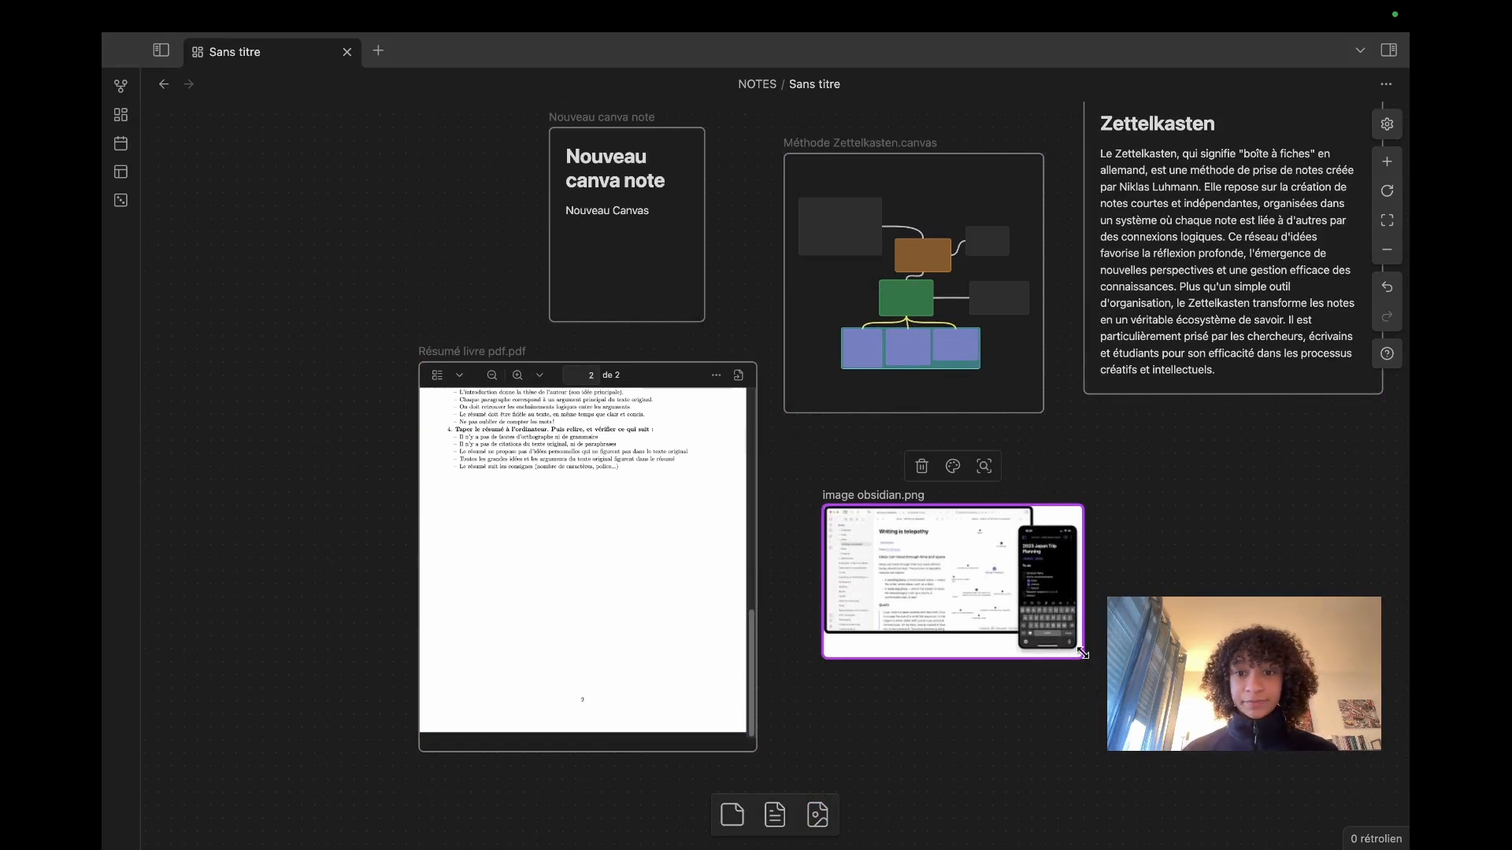
pyautogui.moveTo(1084, 659); pyautogui.dragTo(1265, 764)
pyautogui.click(923, 464)
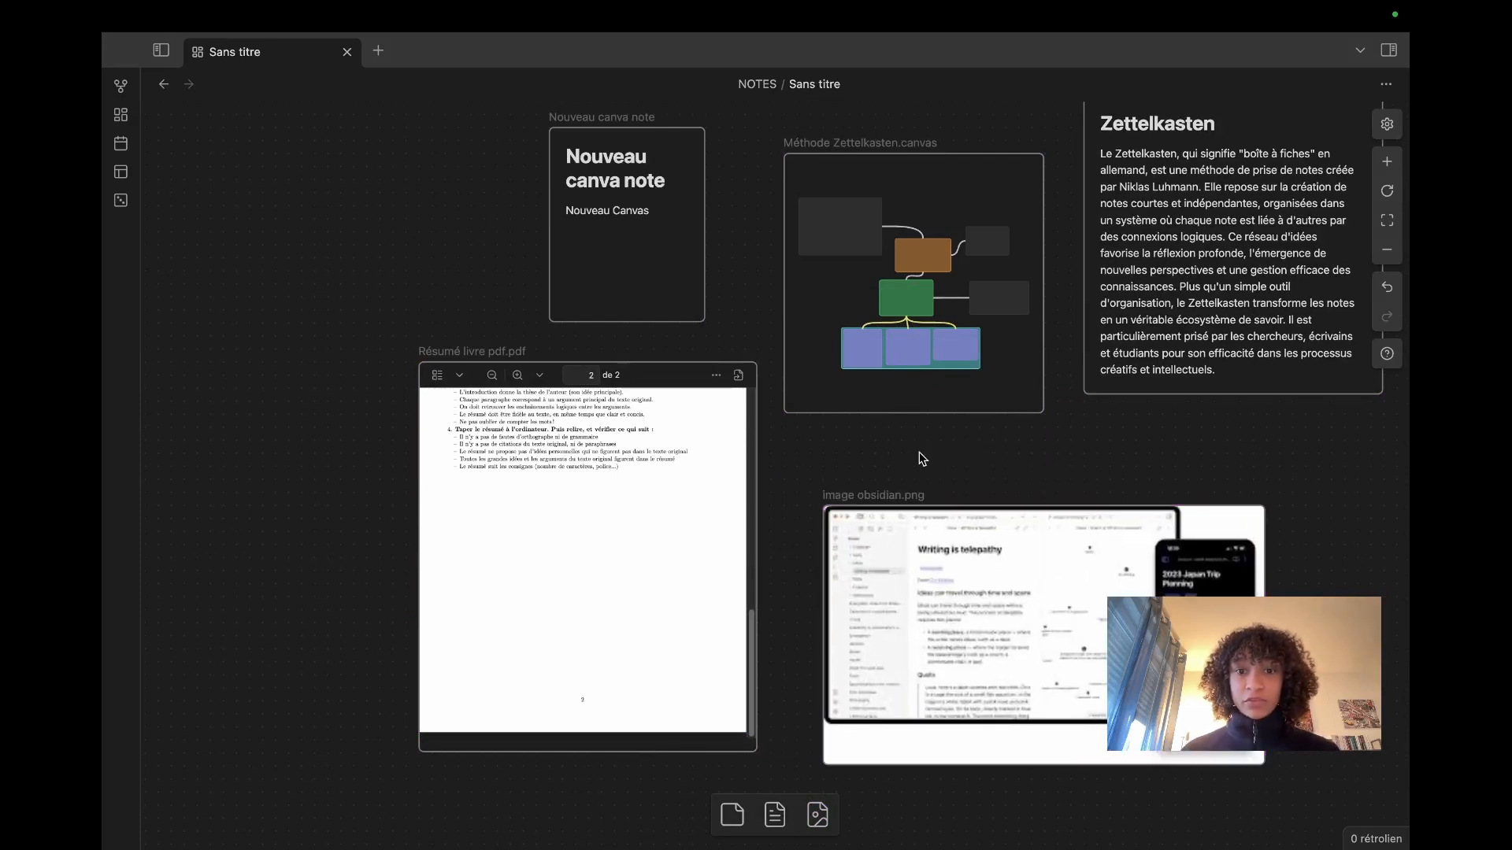
pyautogui.moveTo(1073, 638); pyautogui.dragTo(973, 593)
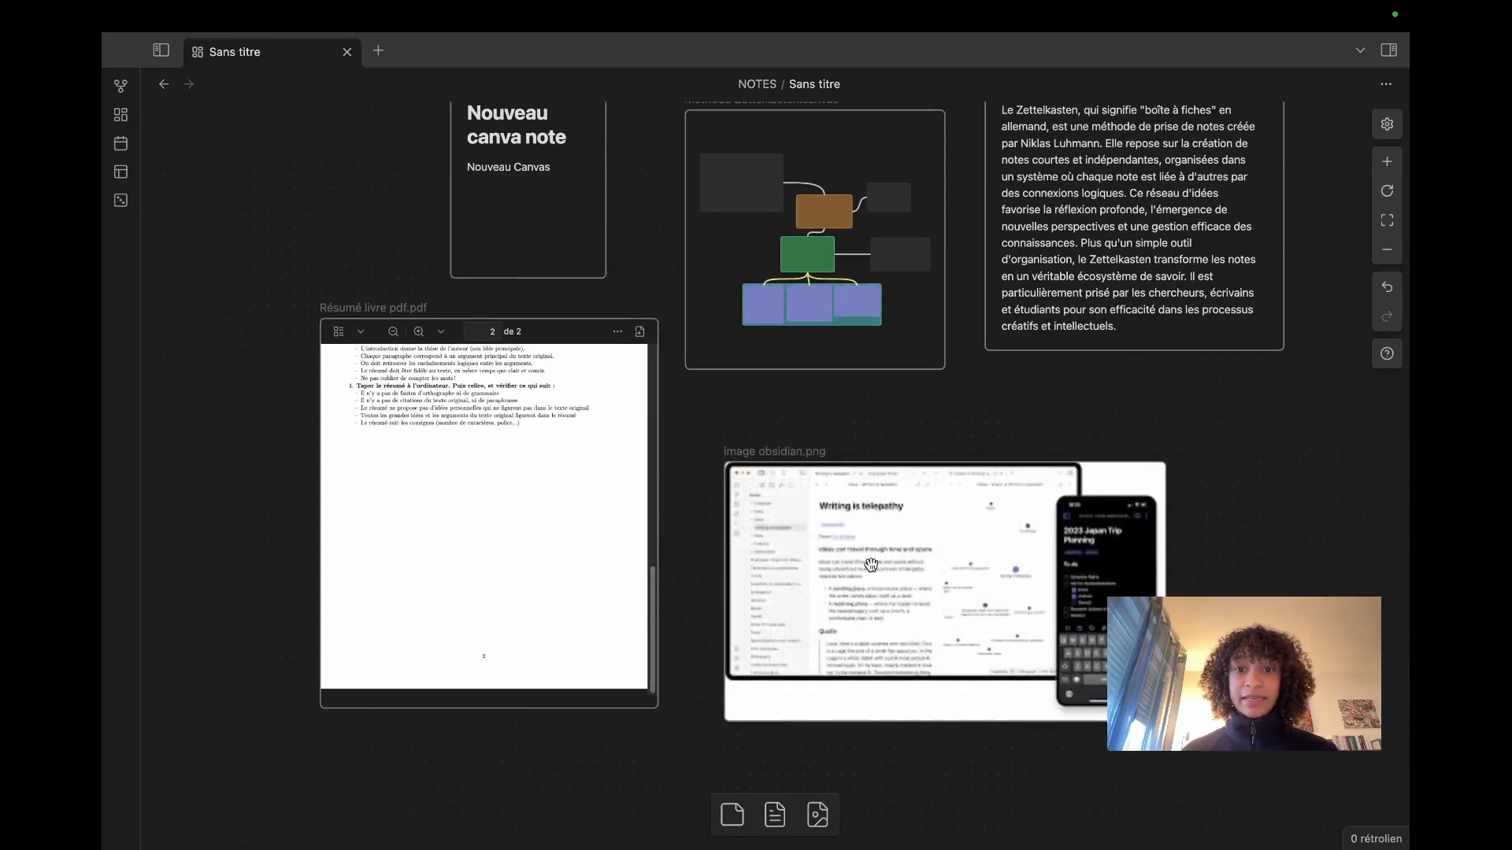
pyautogui.moveTo(871, 565); pyautogui.dragTo(872, 523)
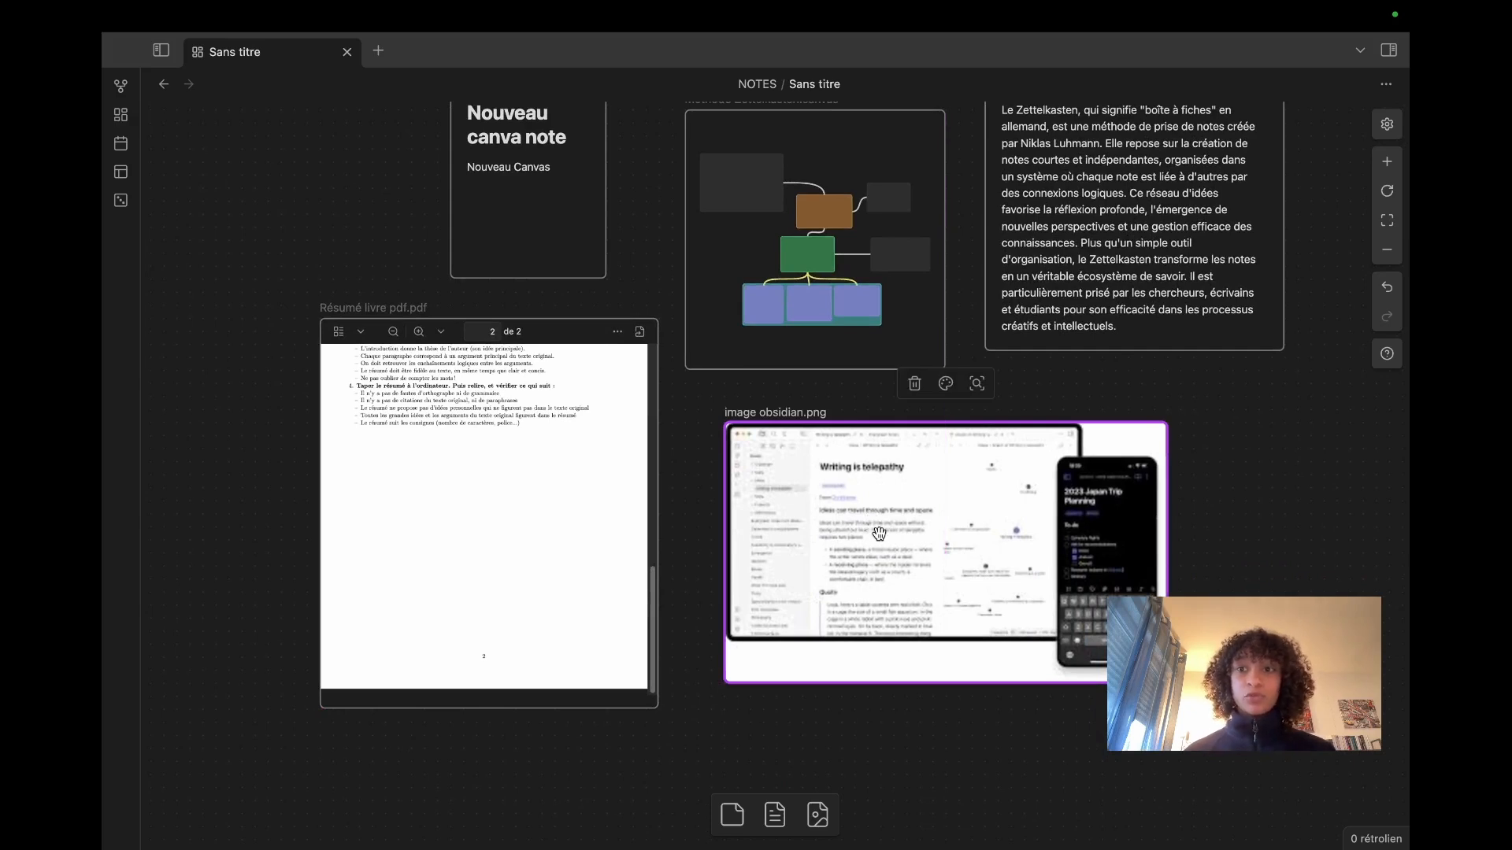
pyautogui.scroll(-5, 803, 441)
pyautogui.scroll(5, 803, 439)
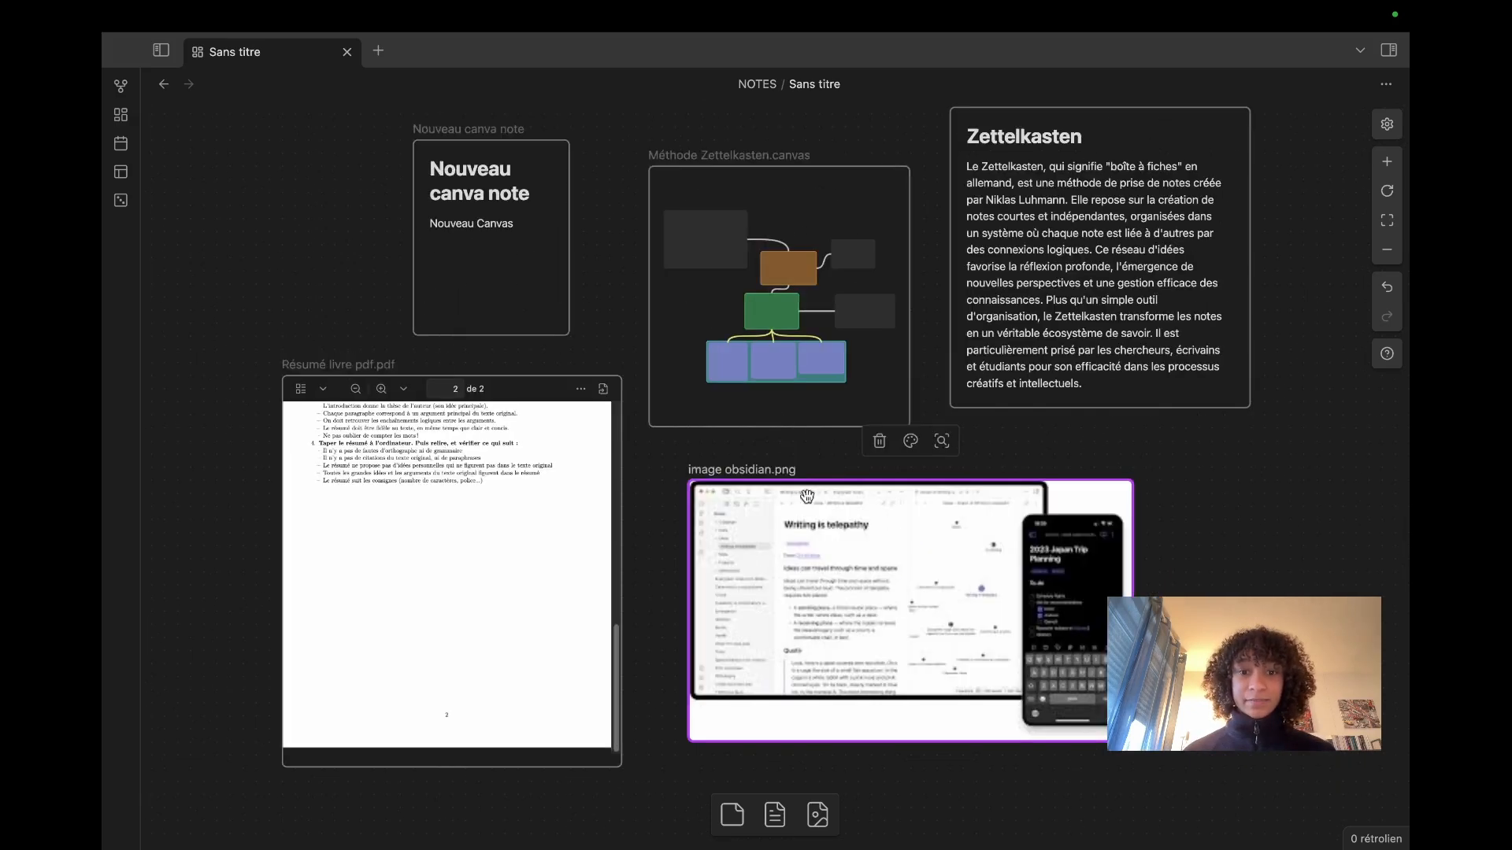
pyautogui.scroll(-3, 882, 526)
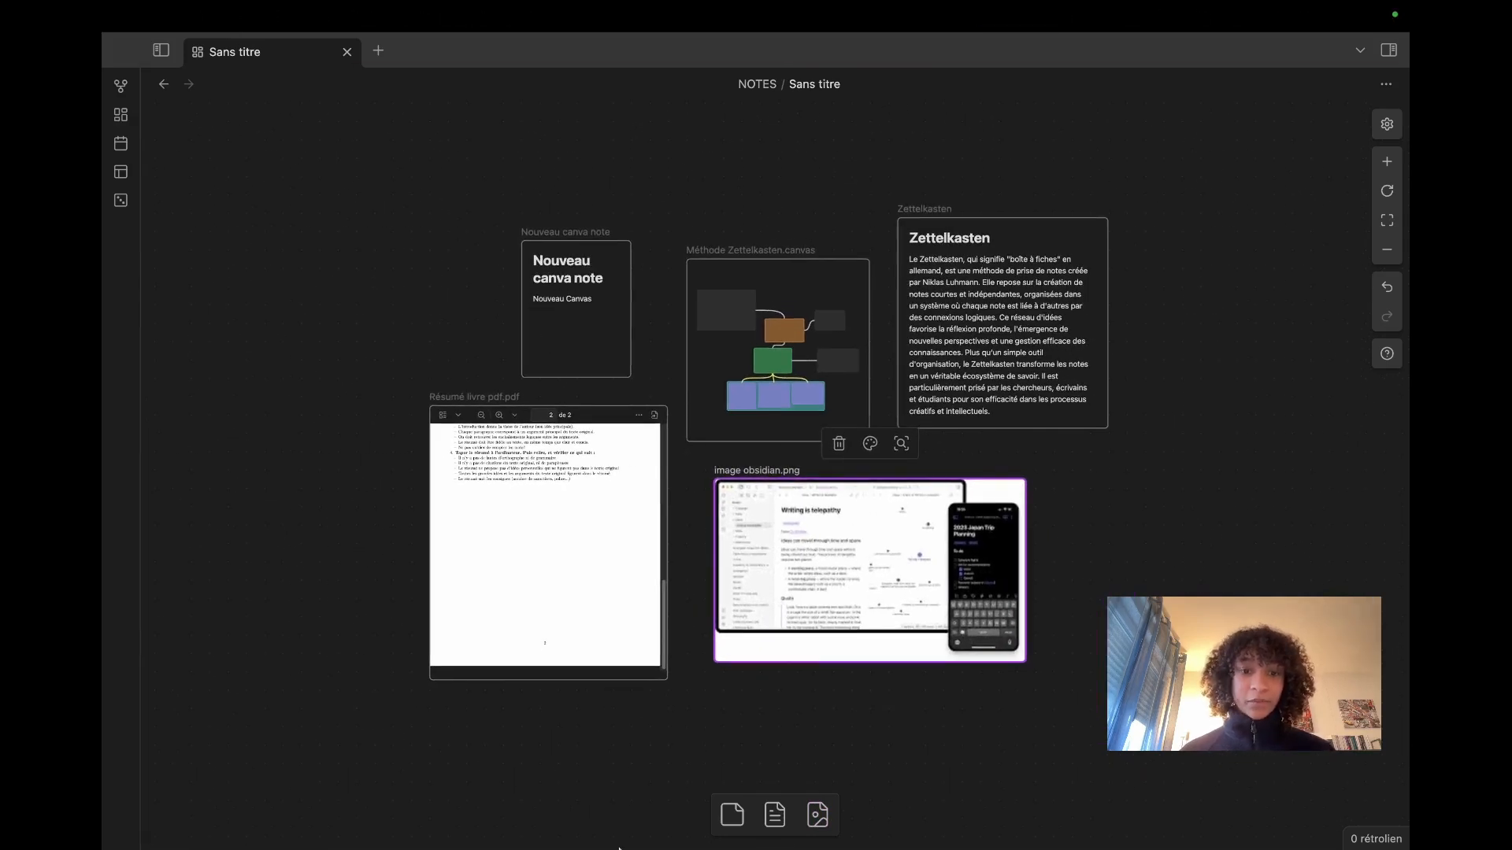
# Step: Copy the address obsidian.md/canvas from Chrome and paste it into the Obsidian canvas as a web page card
pyautogui.moveTo(619, 848)
pyautogui.click(315, 815)
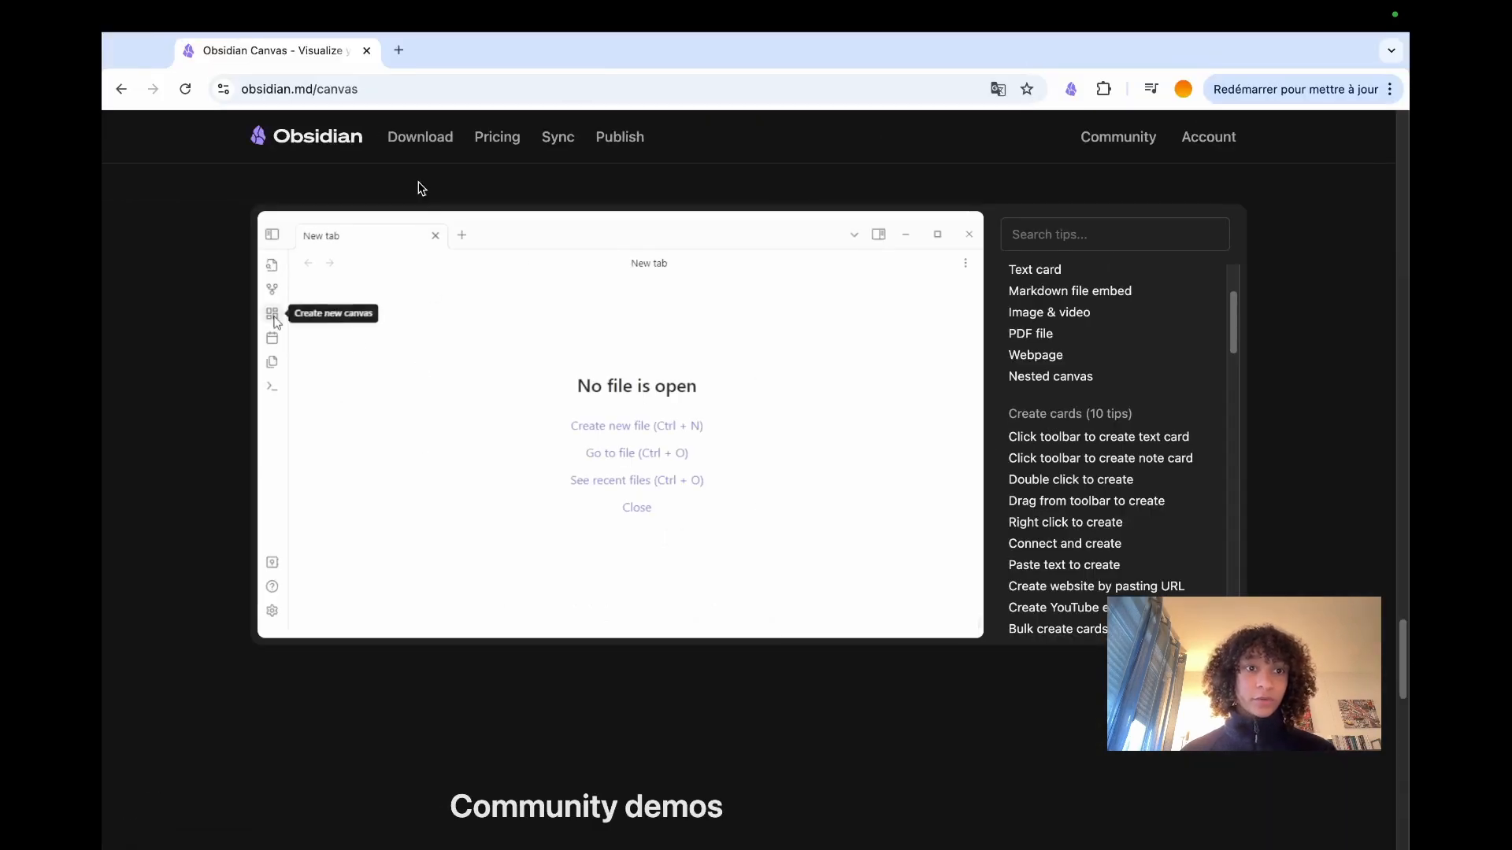
pyautogui.click(315, 89)
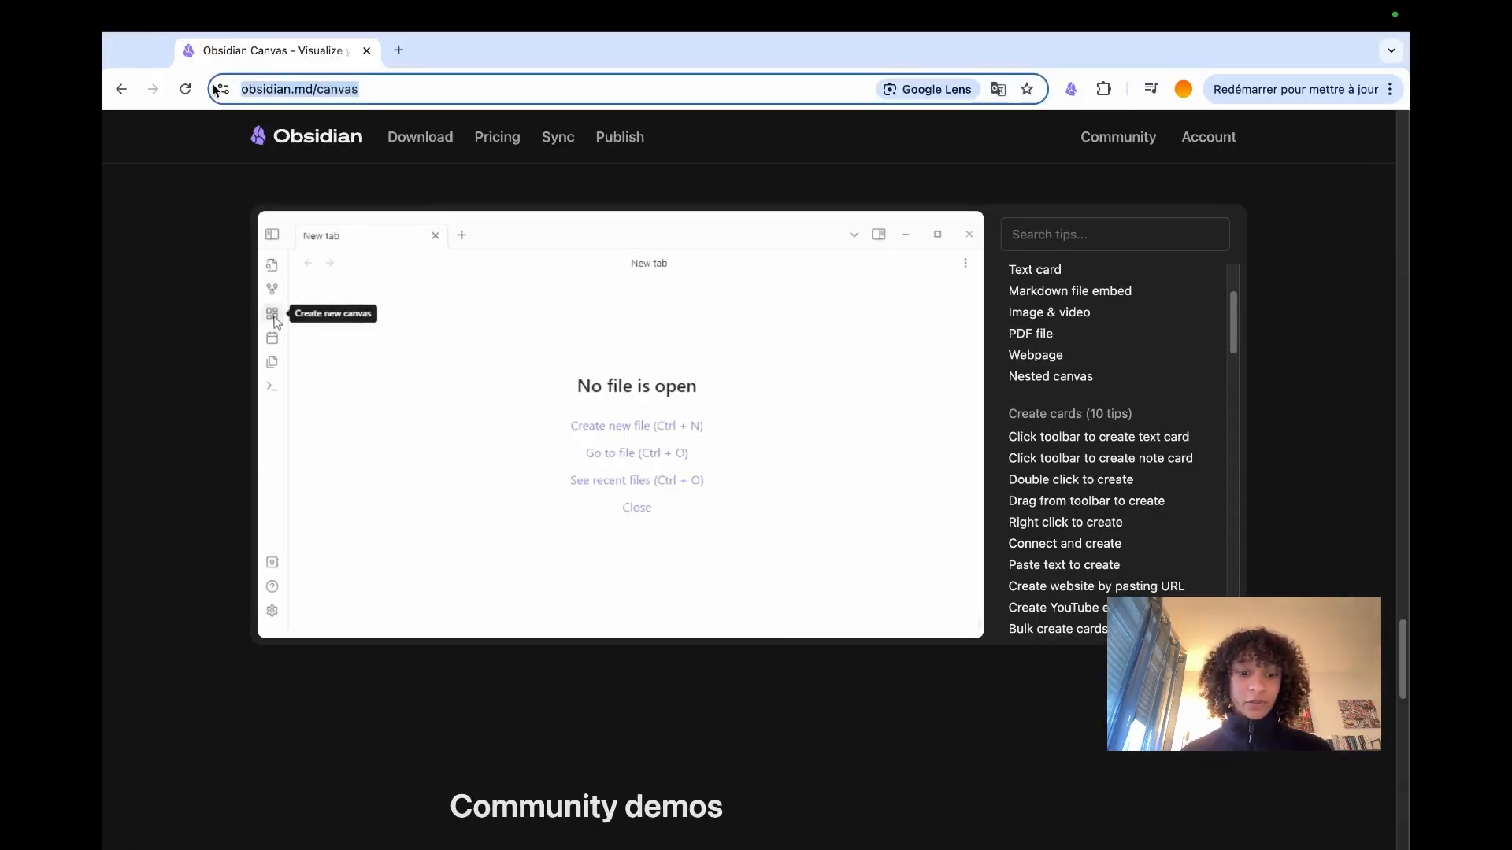
pyautogui.moveTo(752, 846)
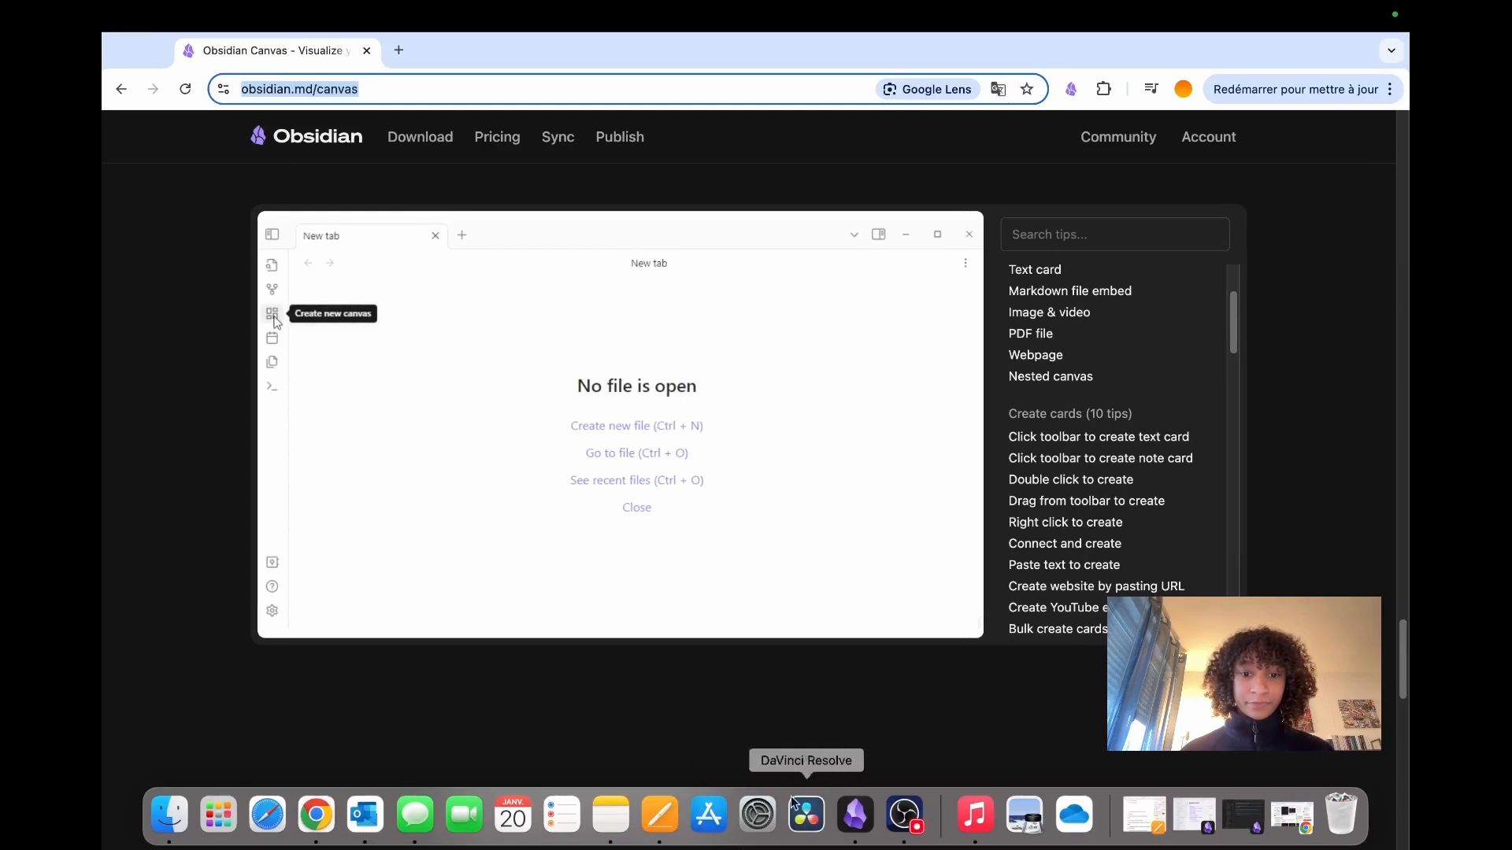
pyautogui.click(860, 817)
pyautogui.press('super+v')
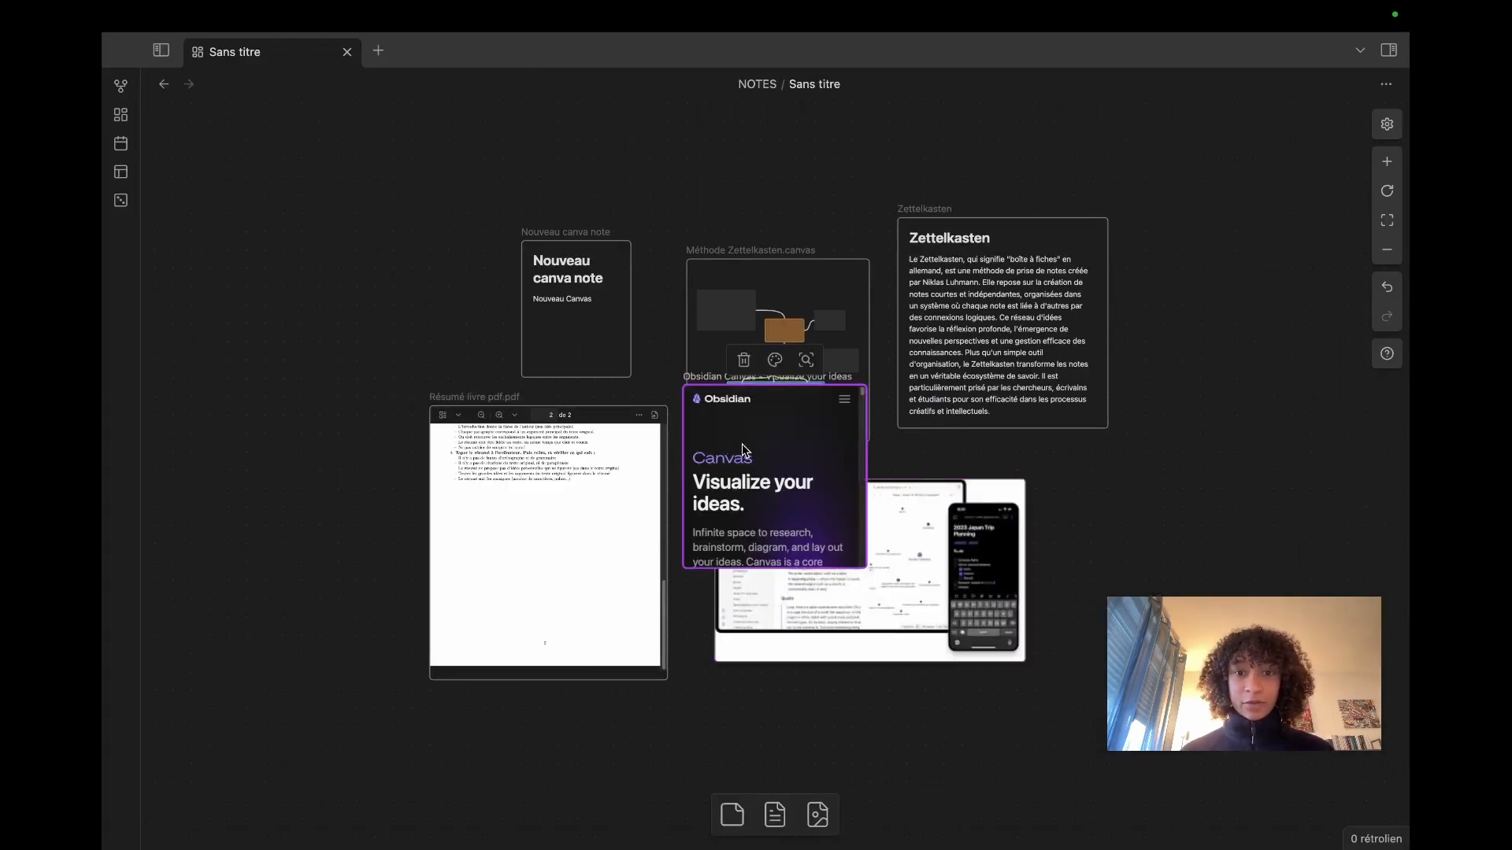
# Step: Move the web page card to the left of the other cards and make it taller and wider
pyautogui.click(743, 436)
pyautogui.moveTo(744, 436); pyautogui.dragTo(796, 462)
pyautogui.moveTo(819, 529); pyautogui.dragTo(337, 279)
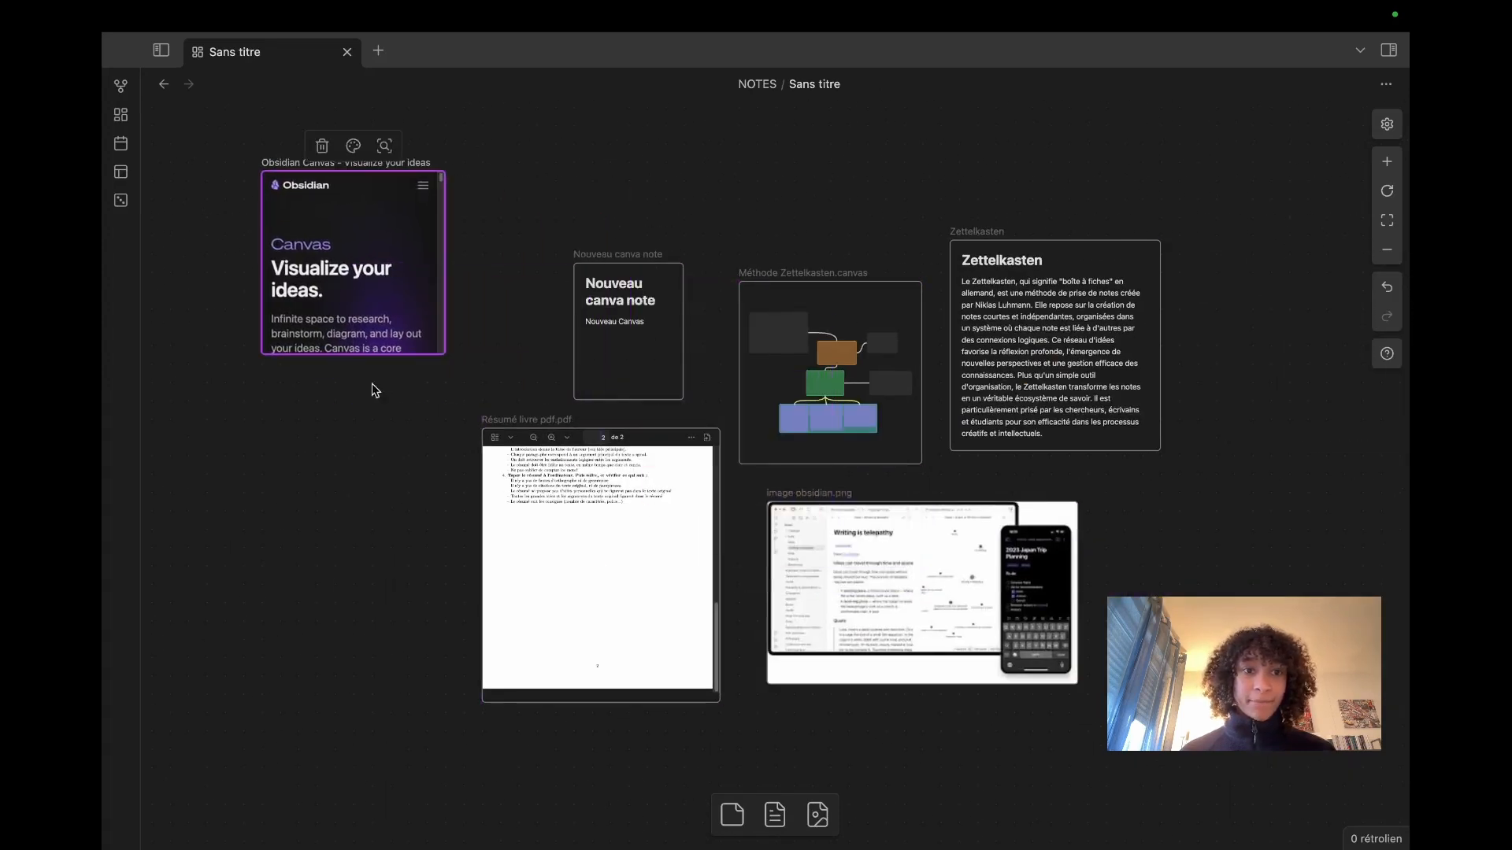
pyautogui.moveTo(429, 356); pyautogui.dragTo(426, 506)
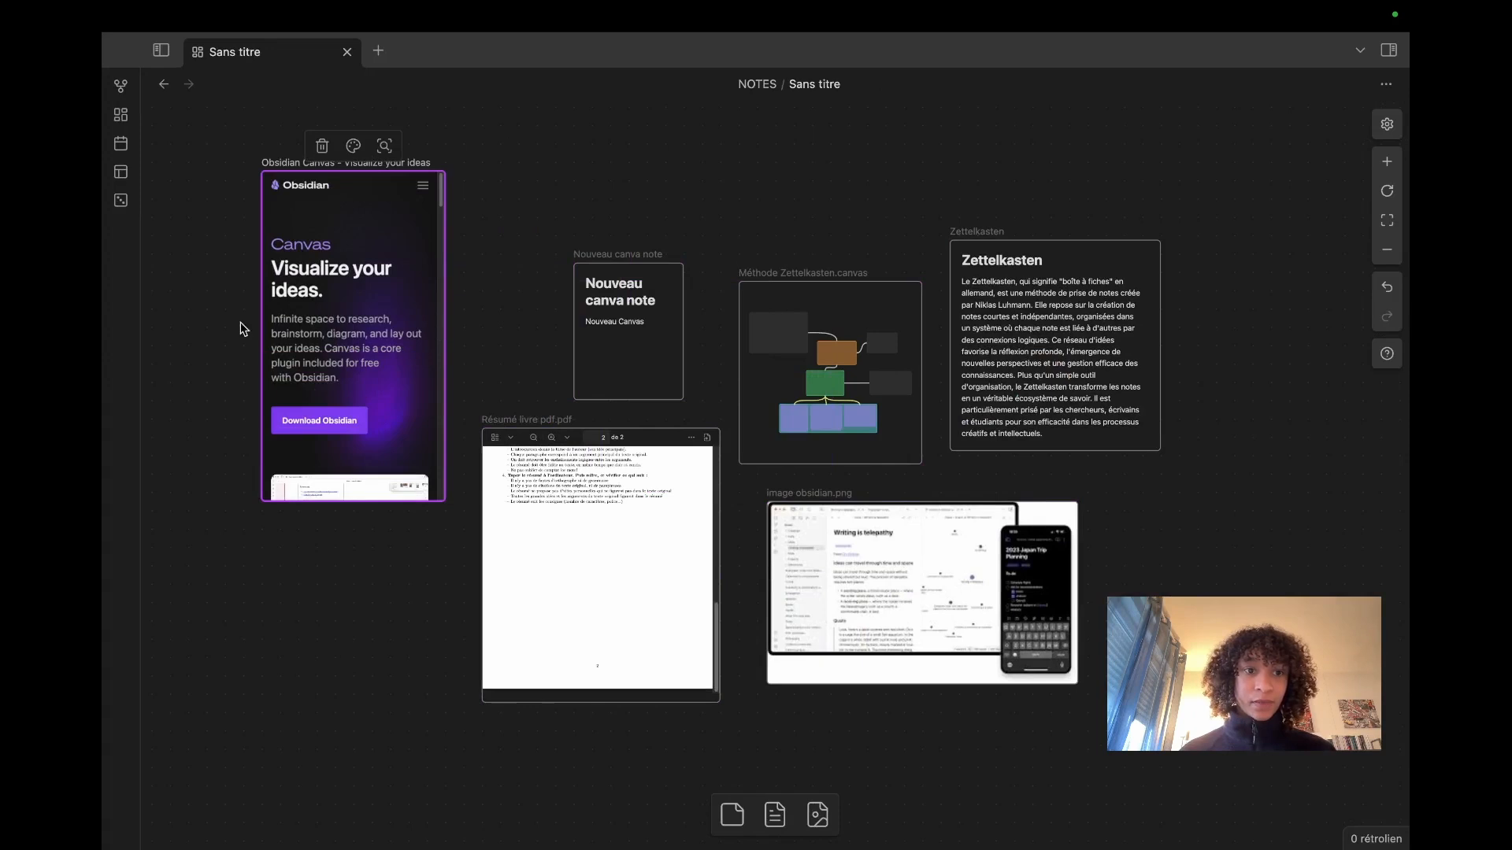
pyautogui.moveTo(262, 328); pyautogui.dragTo(213, 320)
pyautogui.moveTo(546, 498); pyautogui.dragTo(534, 533)
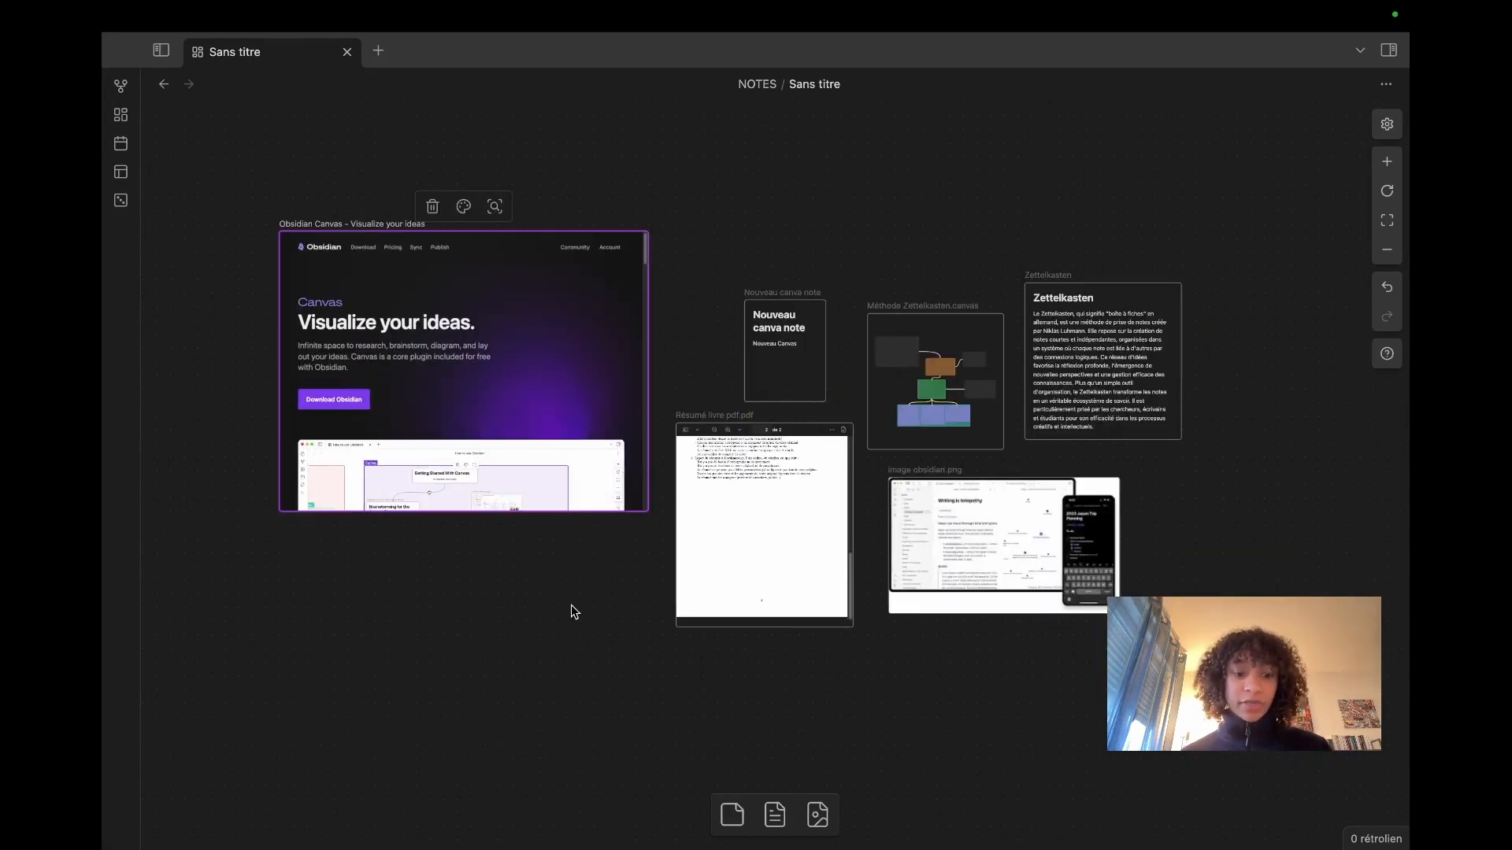
# Step: Paste the YouTube video "My FULL Zettelkasten & Obsidian Workflow", place it below the web page card, and briefly play and pause it
pyautogui.hotkey('ctrl', 'v')
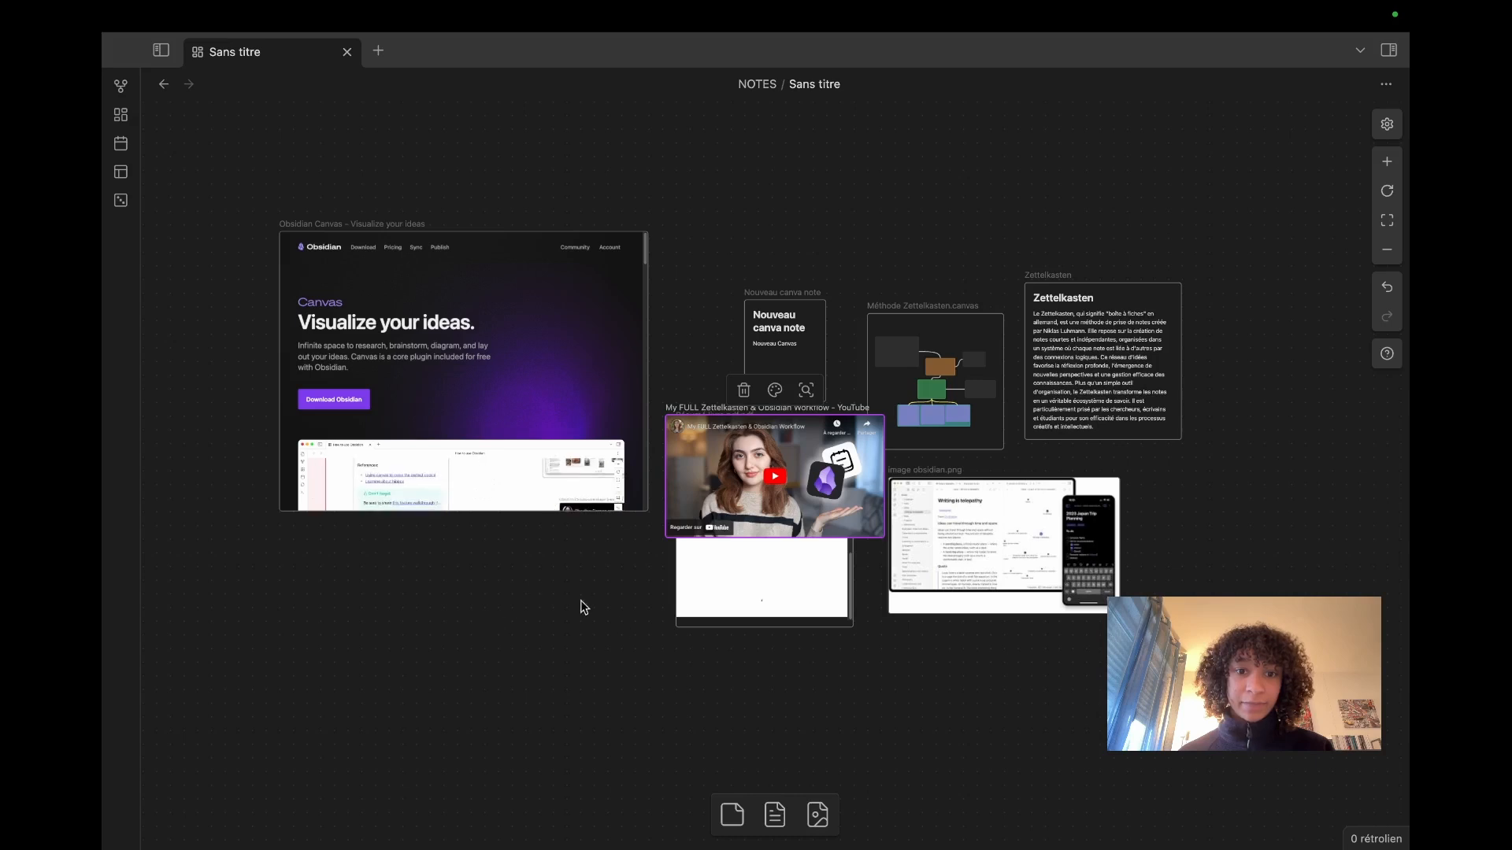
pyautogui.moveTo(842, 403); pyautogui.dragTo(579, 553)
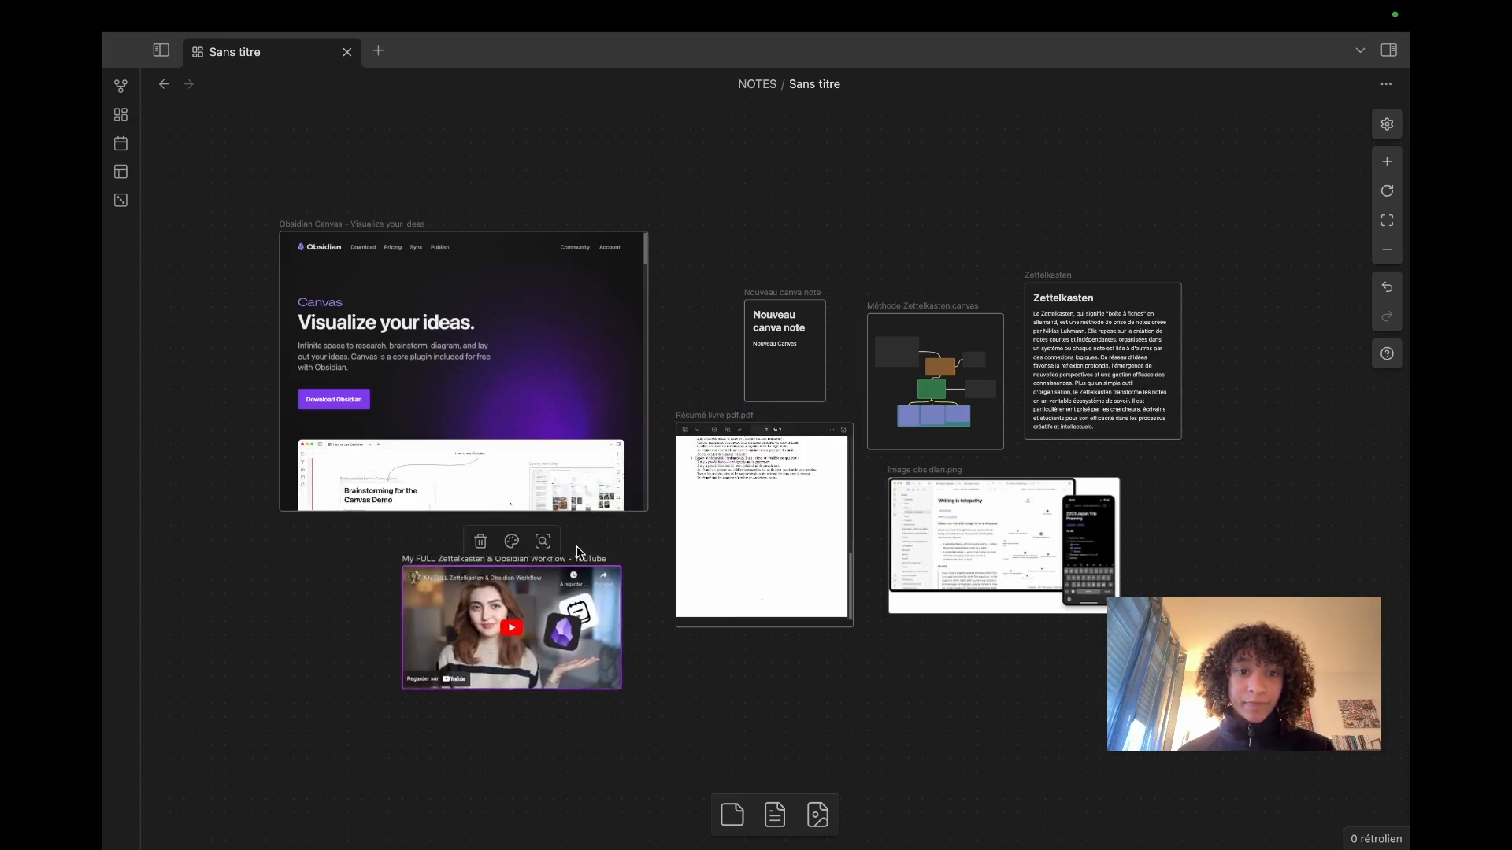
pyautogui.click(507, 629)
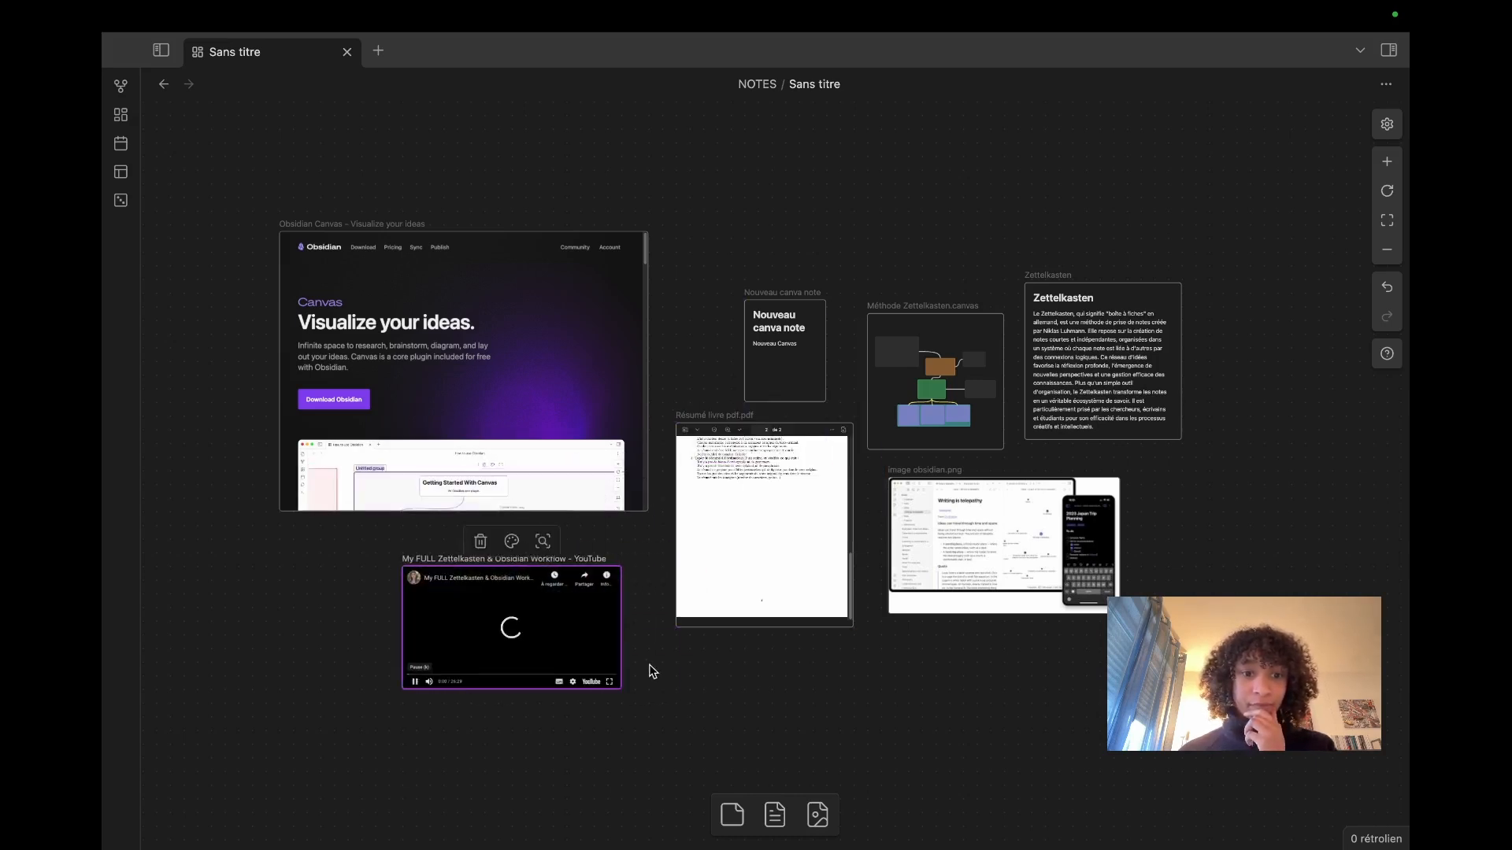
pyautogui.click(416, 684)
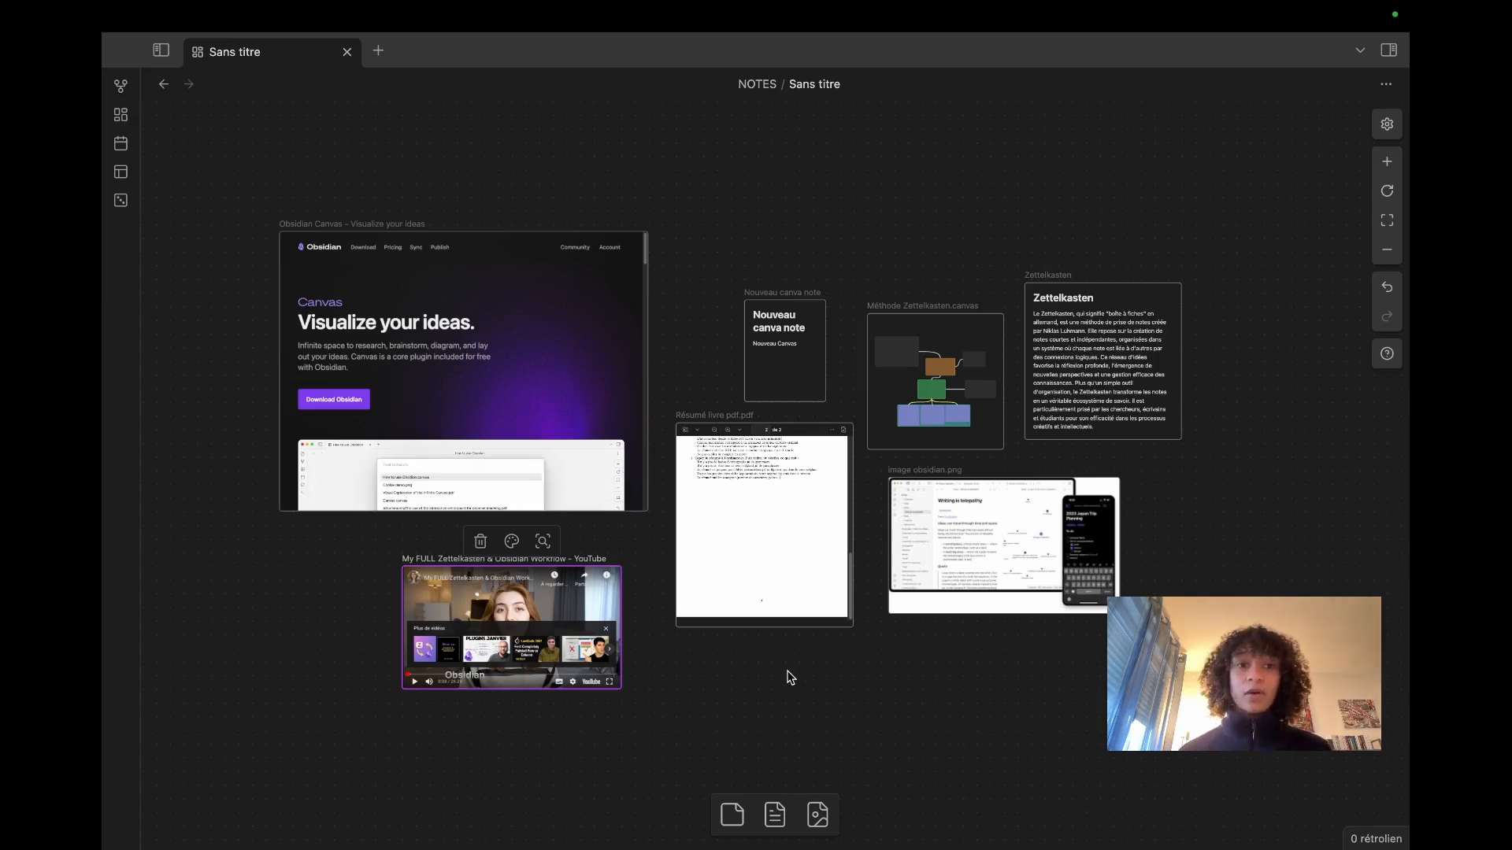
# Step: Move the Nouveau canva note card up and left, away from the PDF card
pyautogui.moveTo(800, 358); pyautogui.dragTo(760, 278)
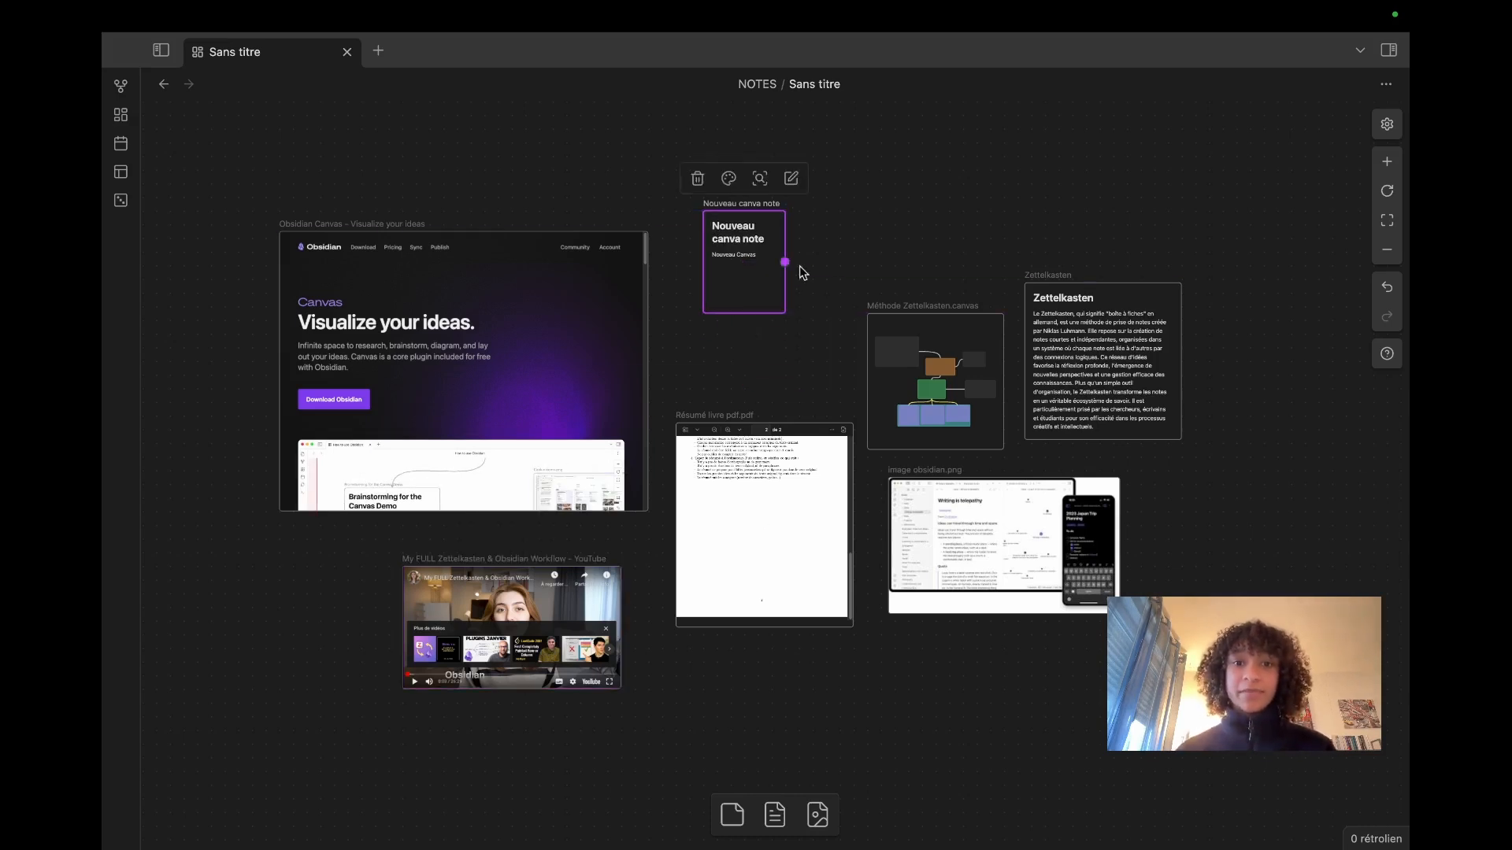
# Step: Move the Méthode Zettelkasten.canvas card up beside the Nouveau canva note card and connect the note to it with an arrow
pyautogui.moveTo(929, 350); pyautogui.dragTo(902, 261)
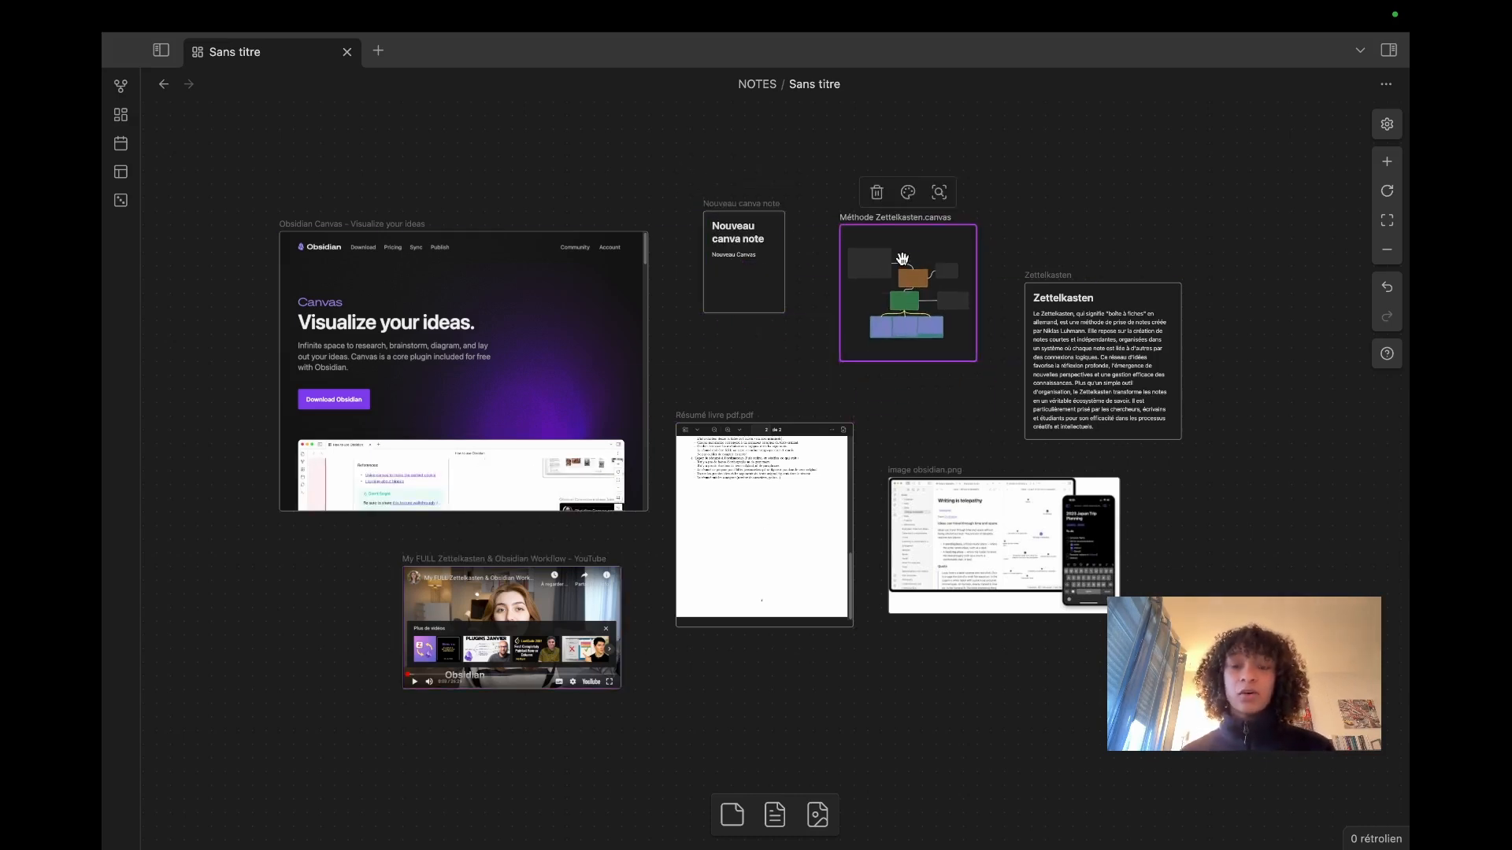
pyautogui.scroll(10, 811, 316)
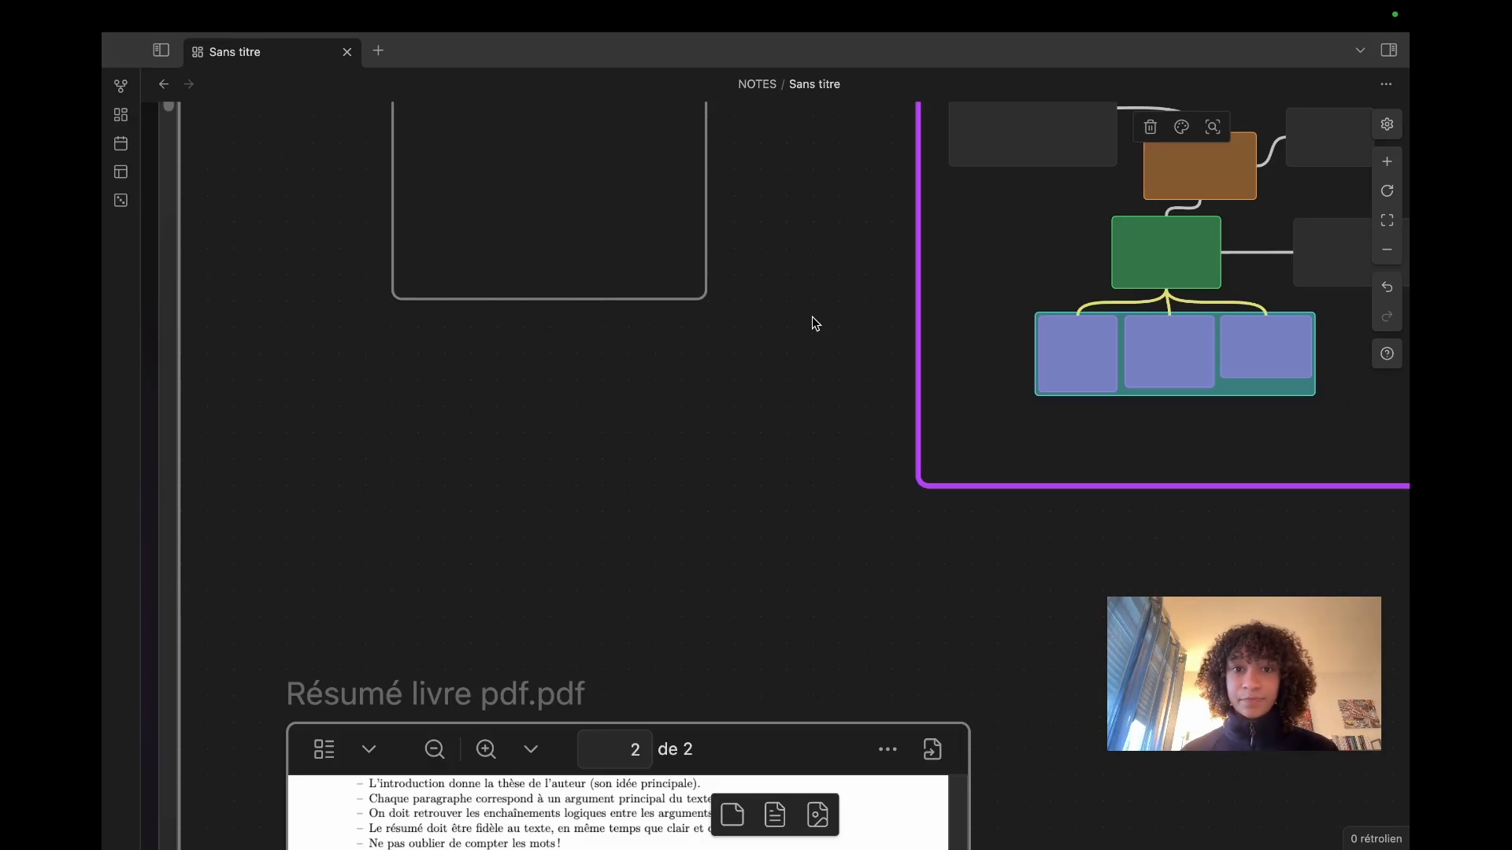
pyautogui.scroll(-4, 811, 316)
pyautogui.moveTo(811, 317); pyautogui.dragTo(792, 490)
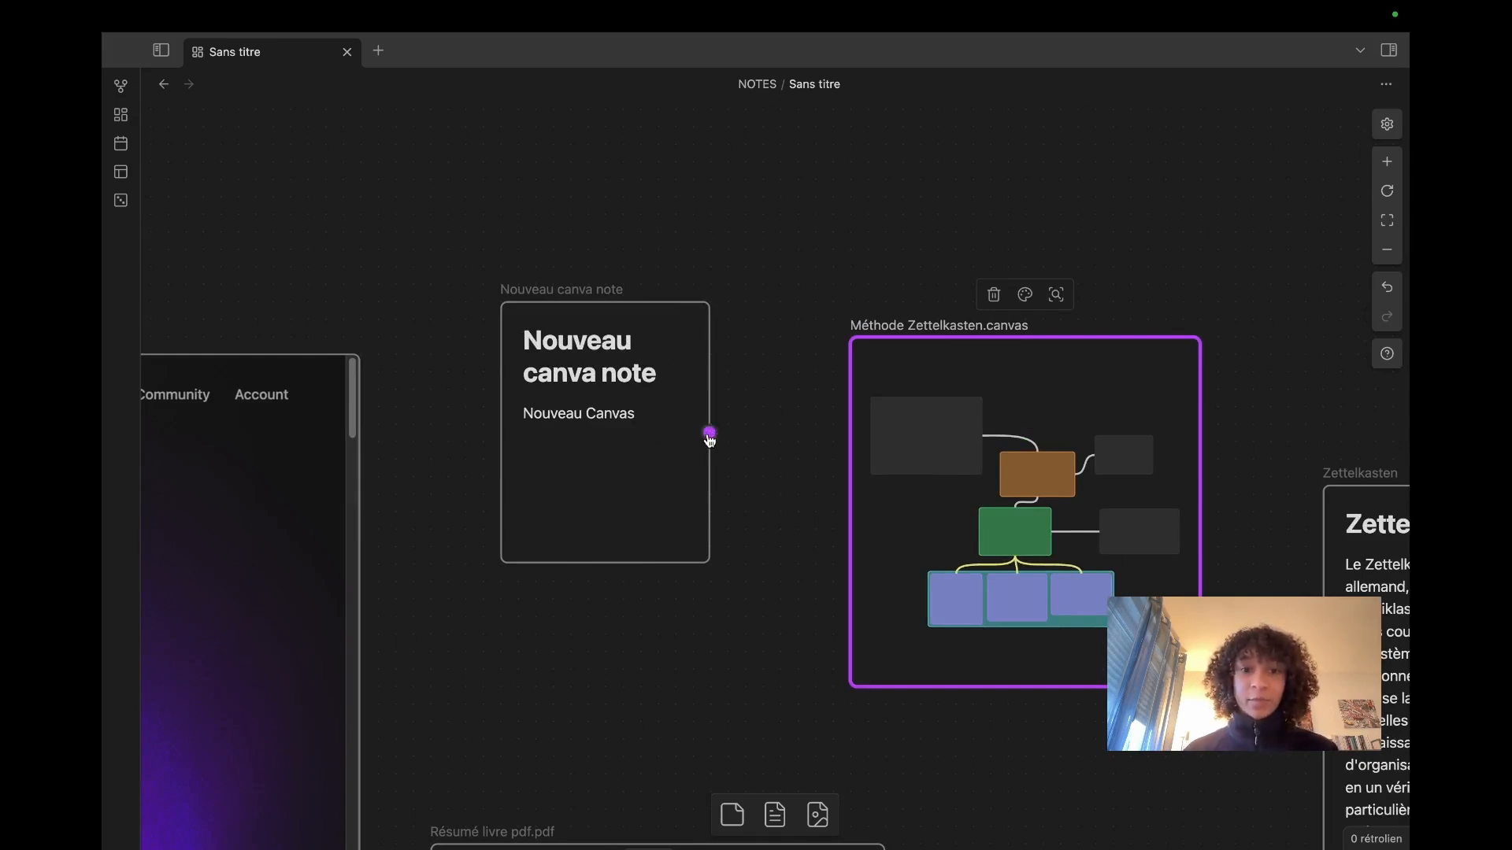
pyautogui.moveTo(709, 432); pyautogui.dragTo(843, 474)
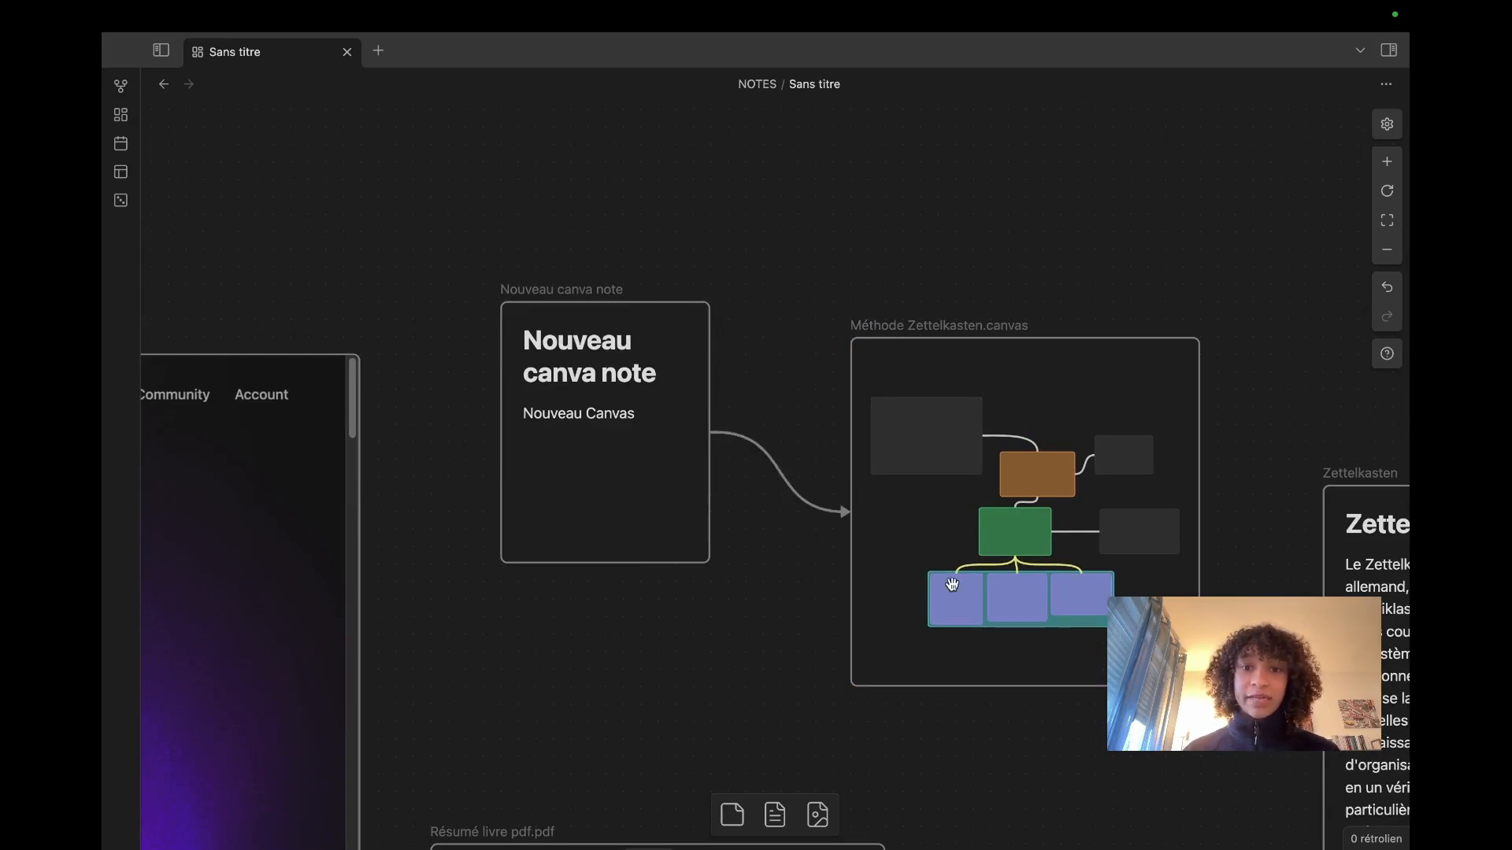
# Step: Move the linked Nouveau canva note card up and left, away from the Méthode Zettelkasten.canvas card
pyautogui.scroll(-3, 866, 482)
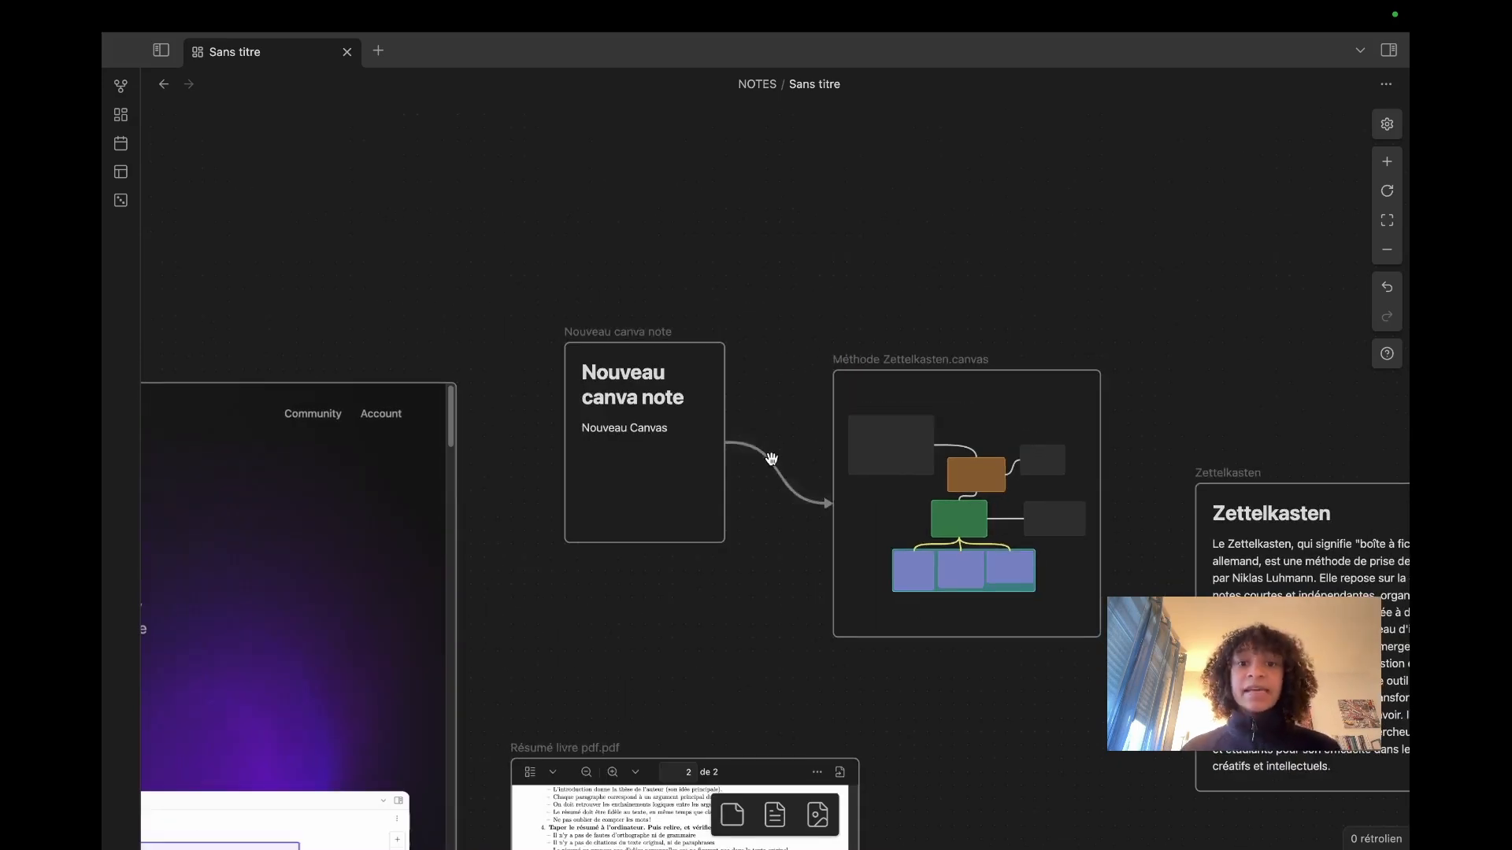
pyautogui.moveTo(688, 467); pyautogui.dragTo(607, 360)
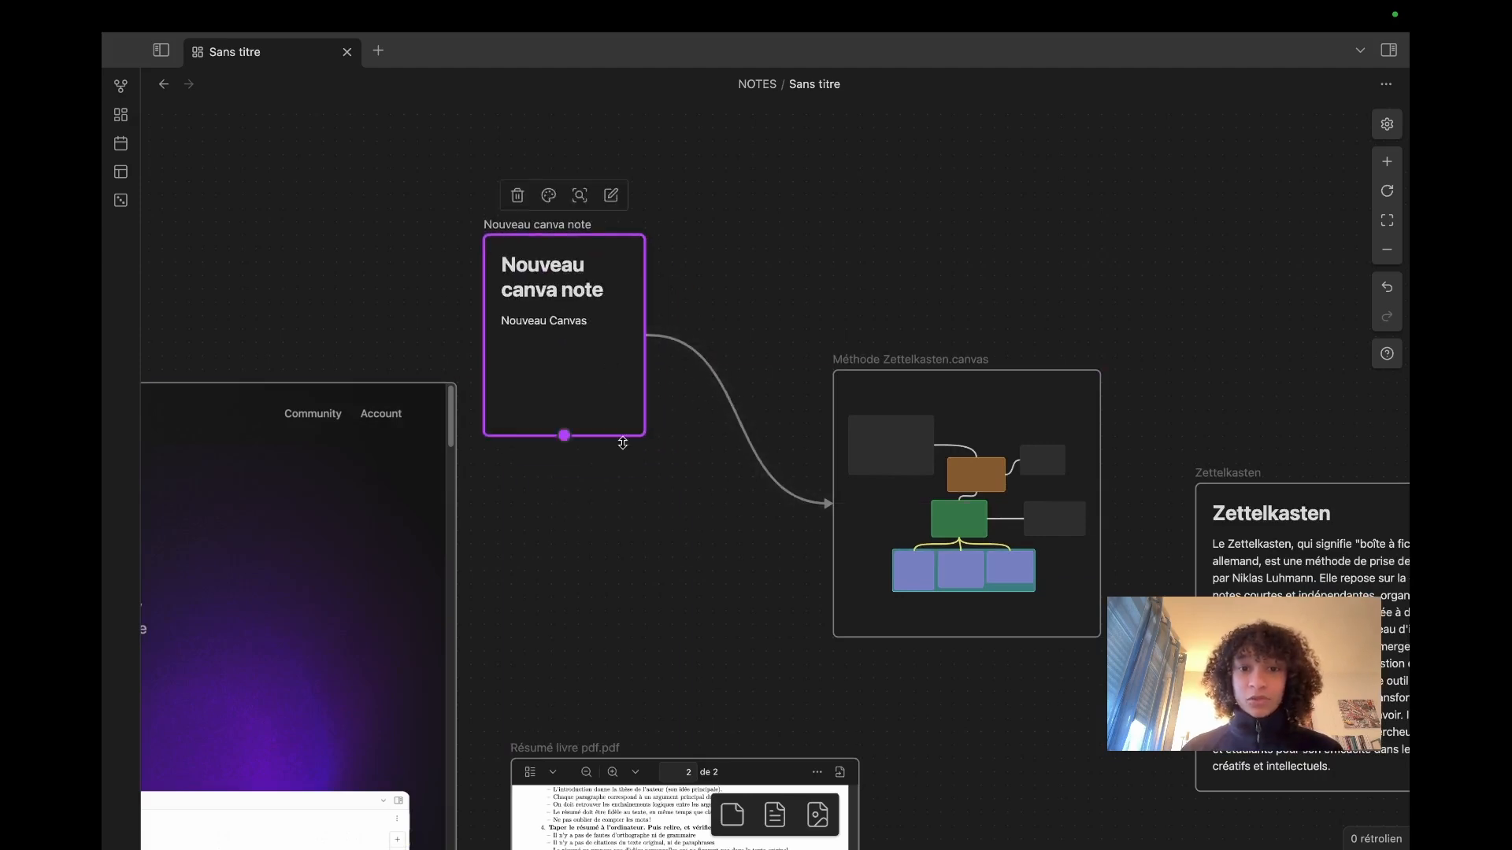
# Step: Switch the arrow between the two cards to Non directionnel and back to Unidirectionnel
pyautogui.click(730, 405)
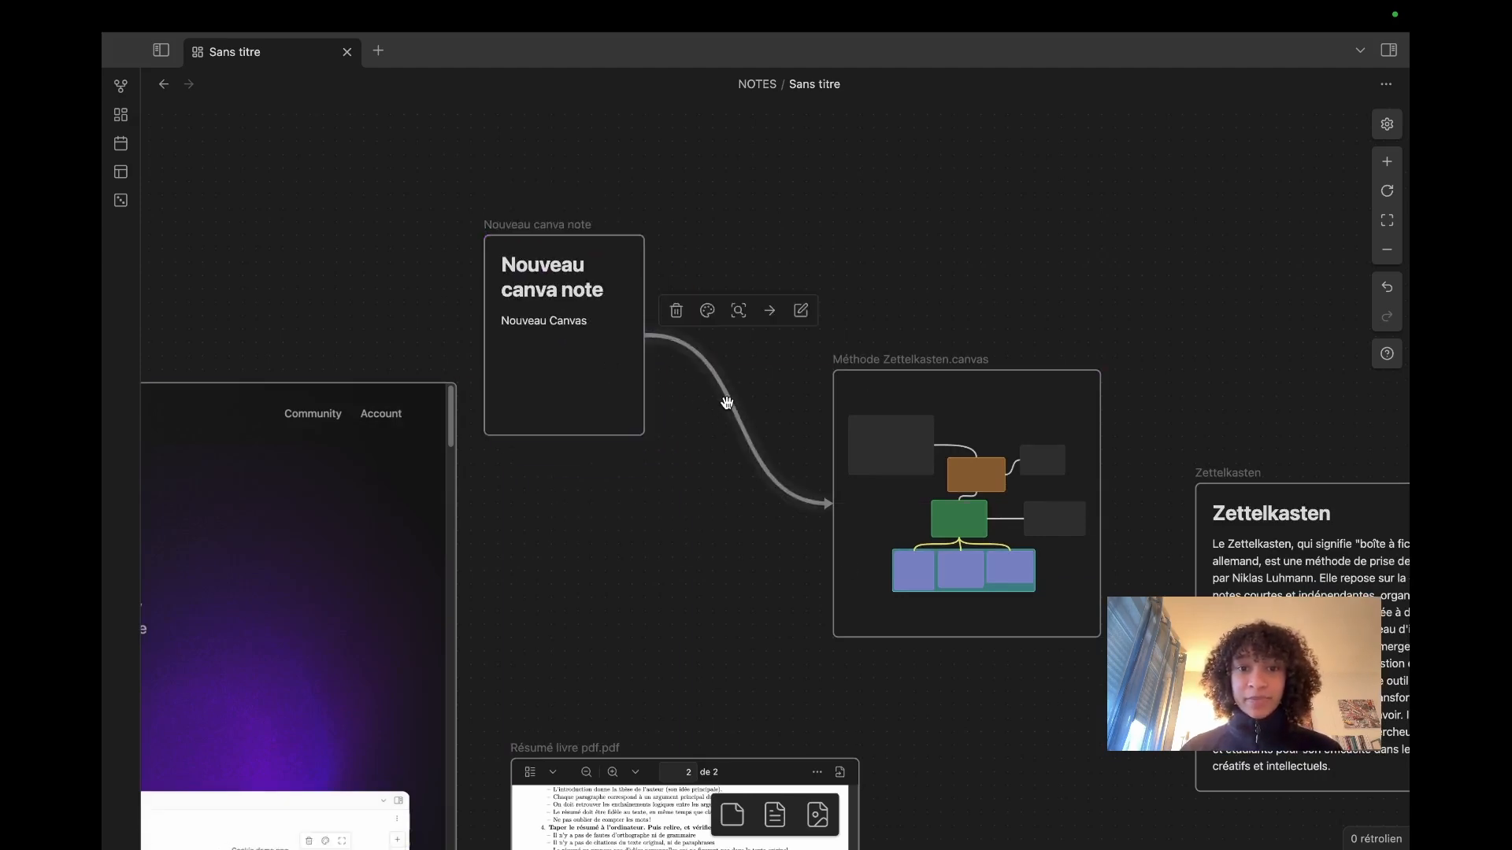
pyautogui.click(770, 311)
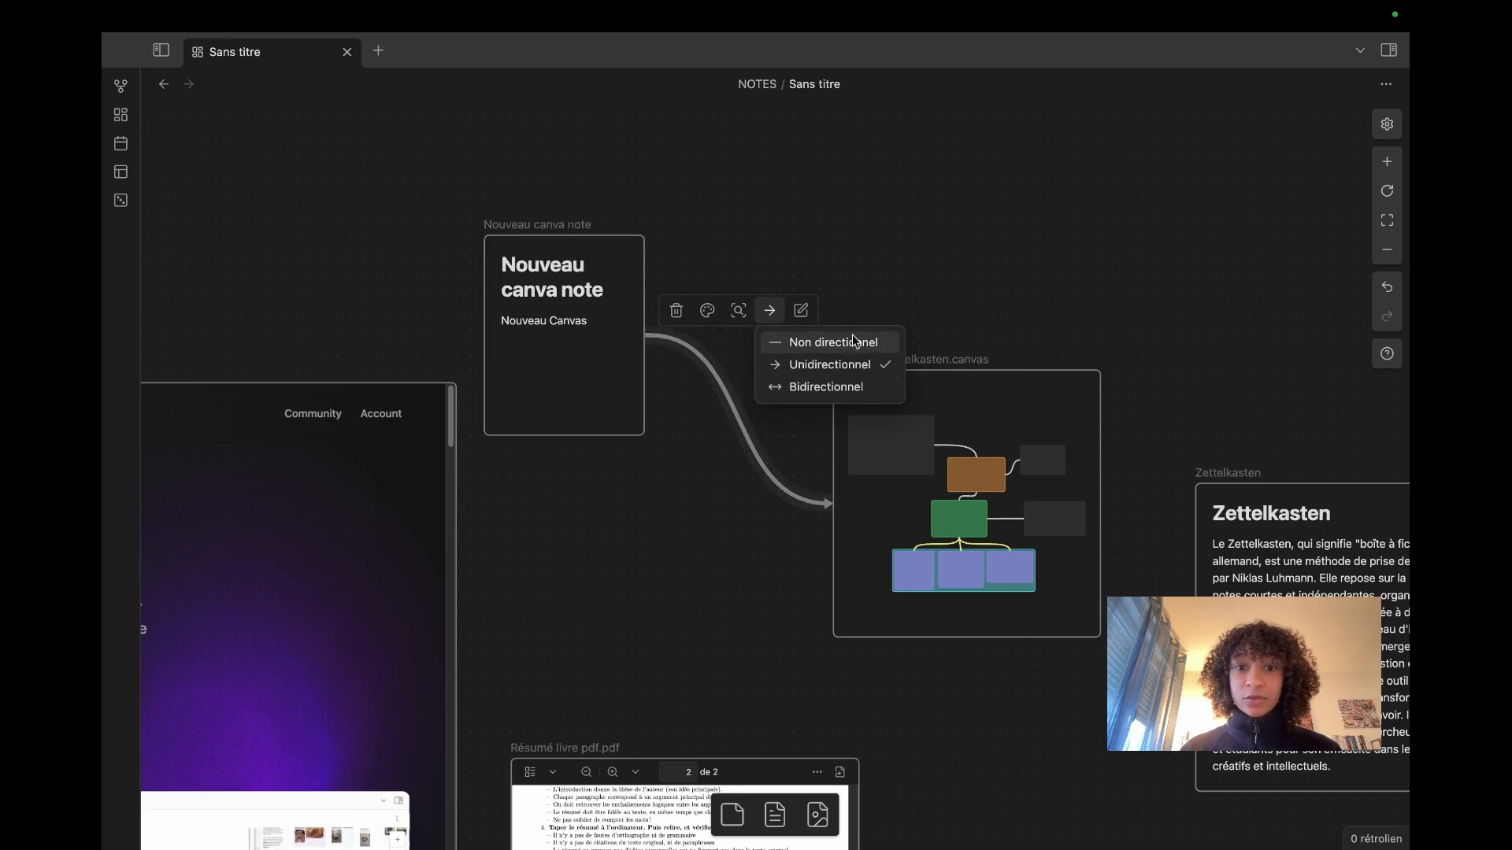
pyautogui.click(813, 343)
pyautogui.click(769, 312)
pyautogui.click(811, 361)
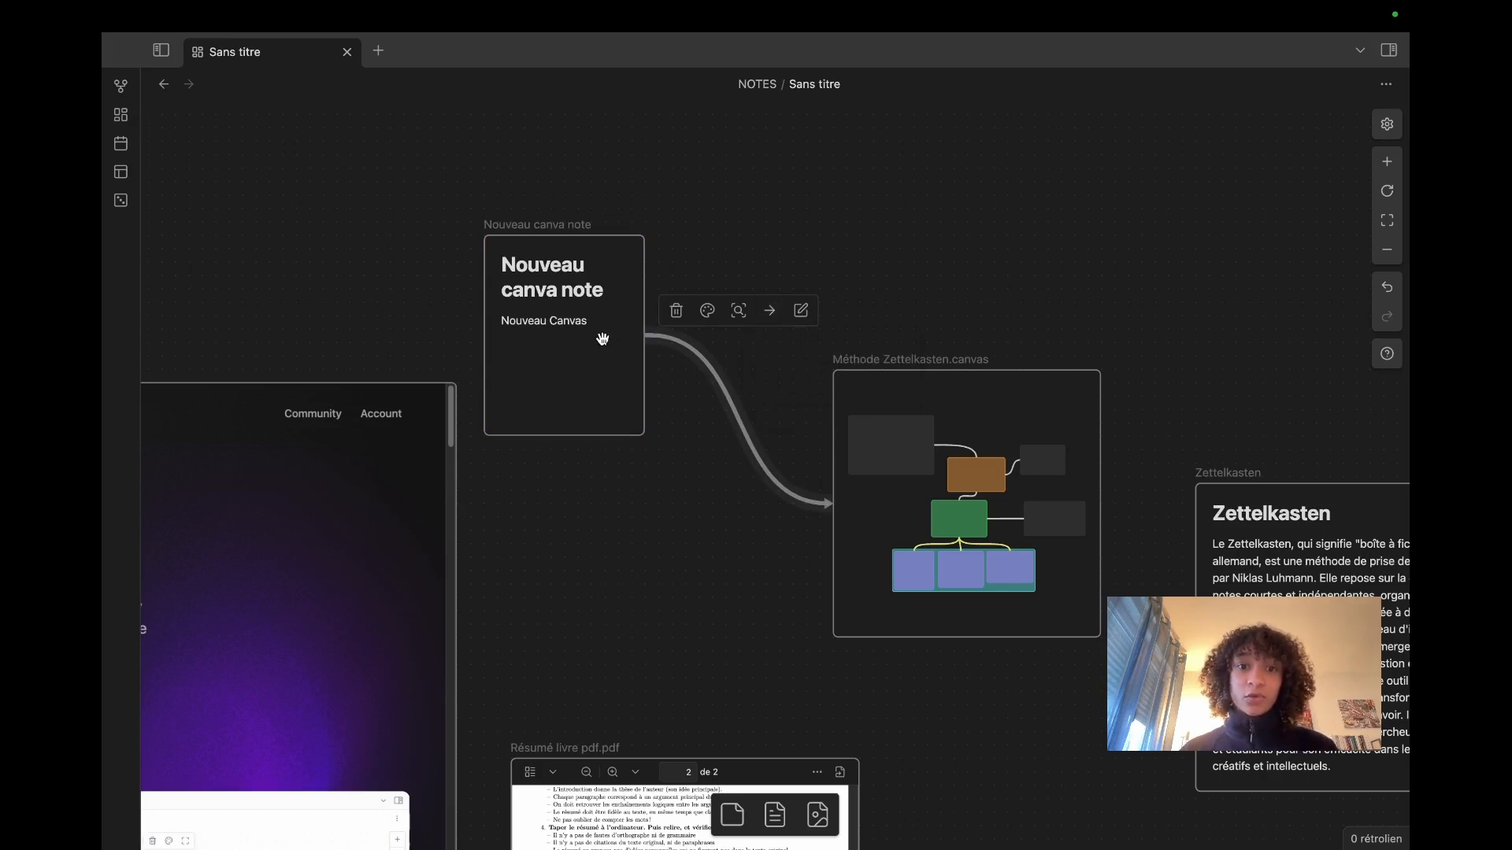
# Step: Set the direction of the arrow between the two cards to Bidirectionnel and label it "Liens"
pyautogui.click(770, 311)
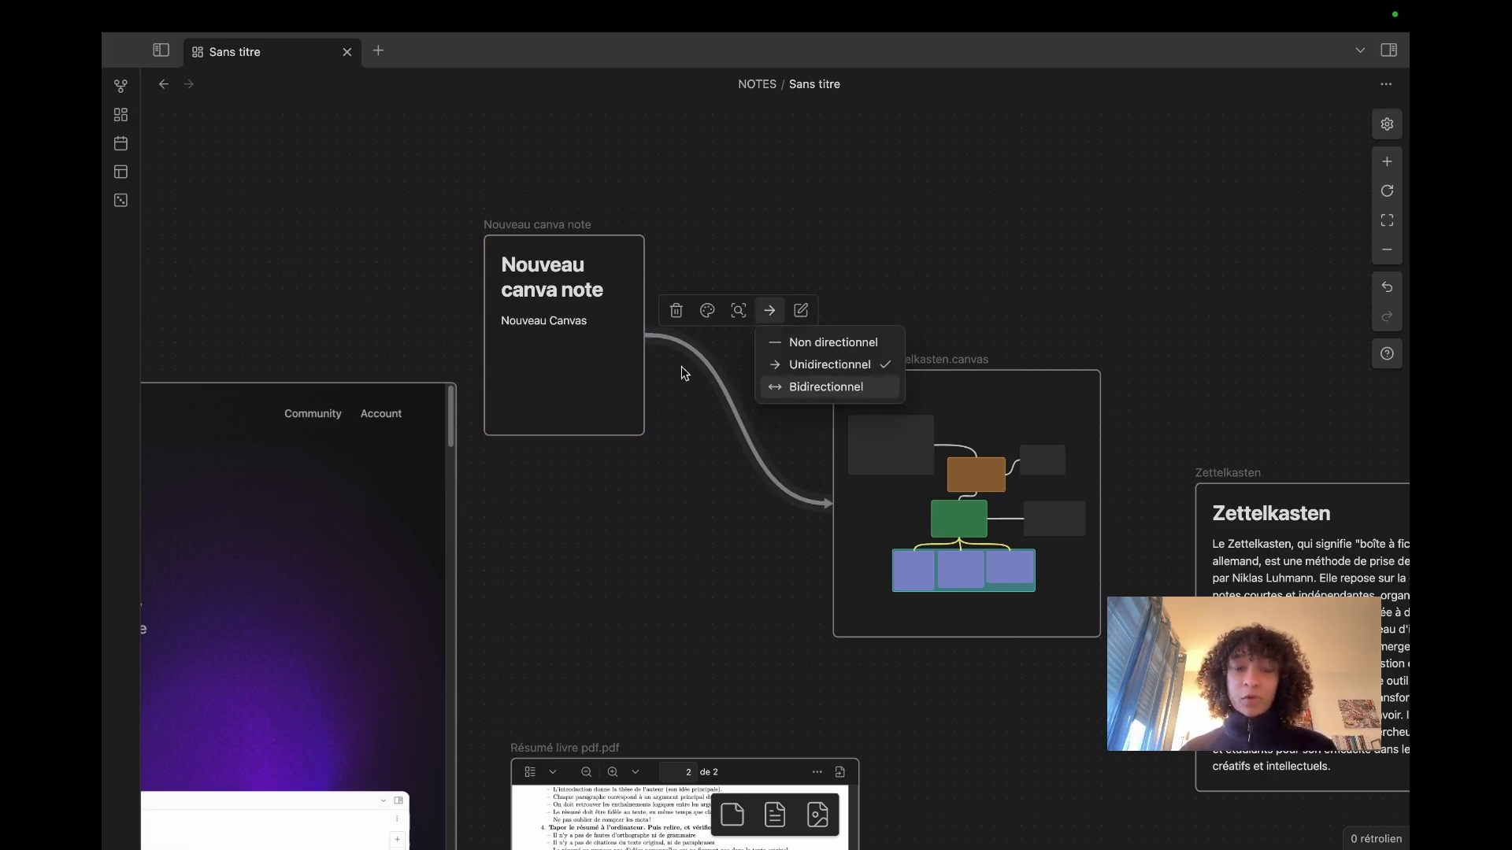
pyautogui.click(805, 389)
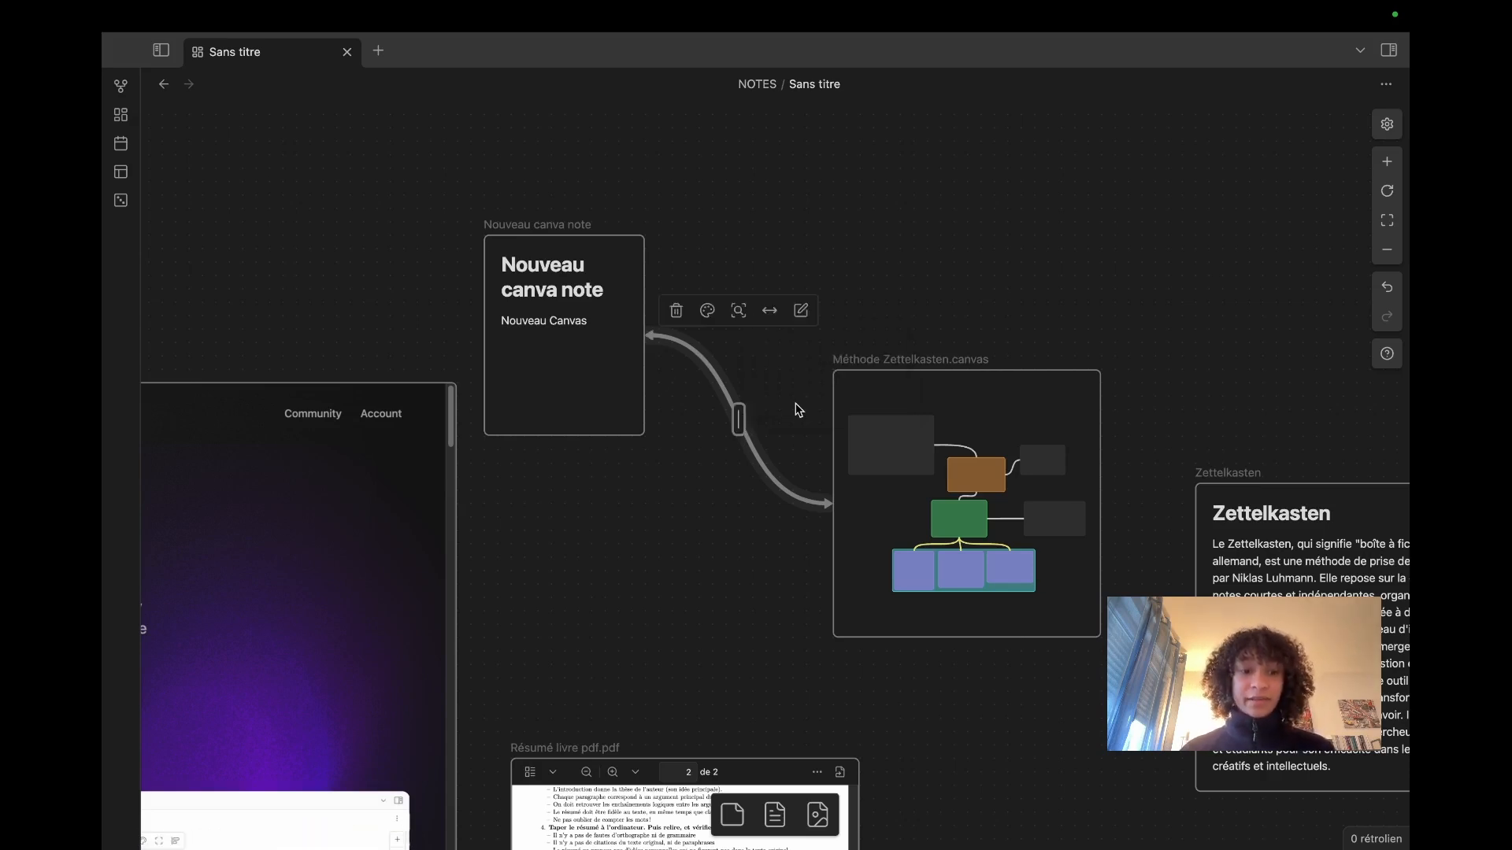
pyautogui.write('Liens')
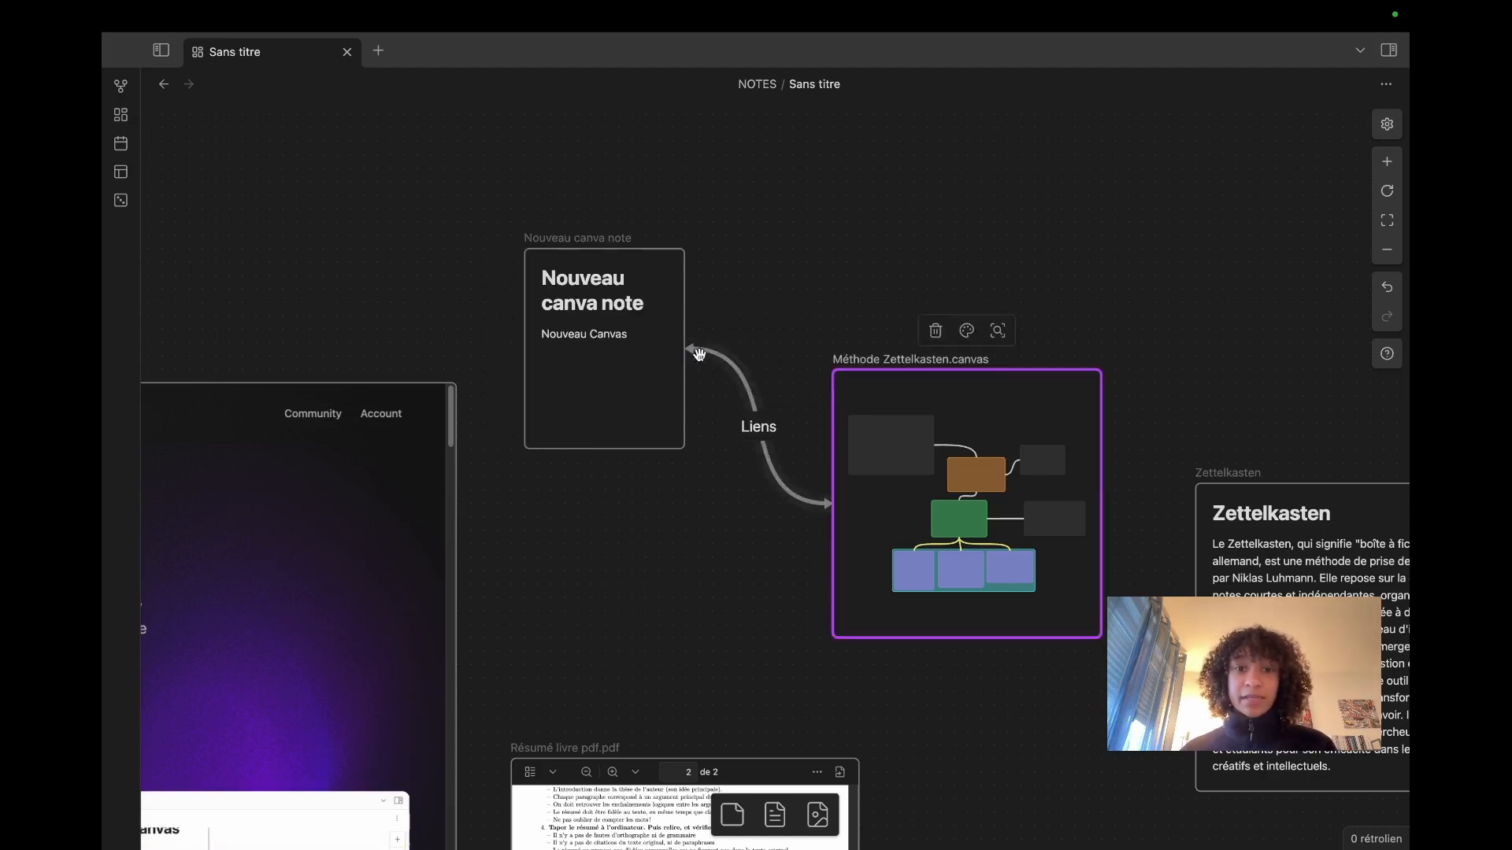
# Step: Reposition the two linked cards, moving the Méthode Zettelkasten.canvas card up and the Nouveau canva note card up and left
pyautogui.moveTo(979, 428); pyautogui.dragTo(992, 348)
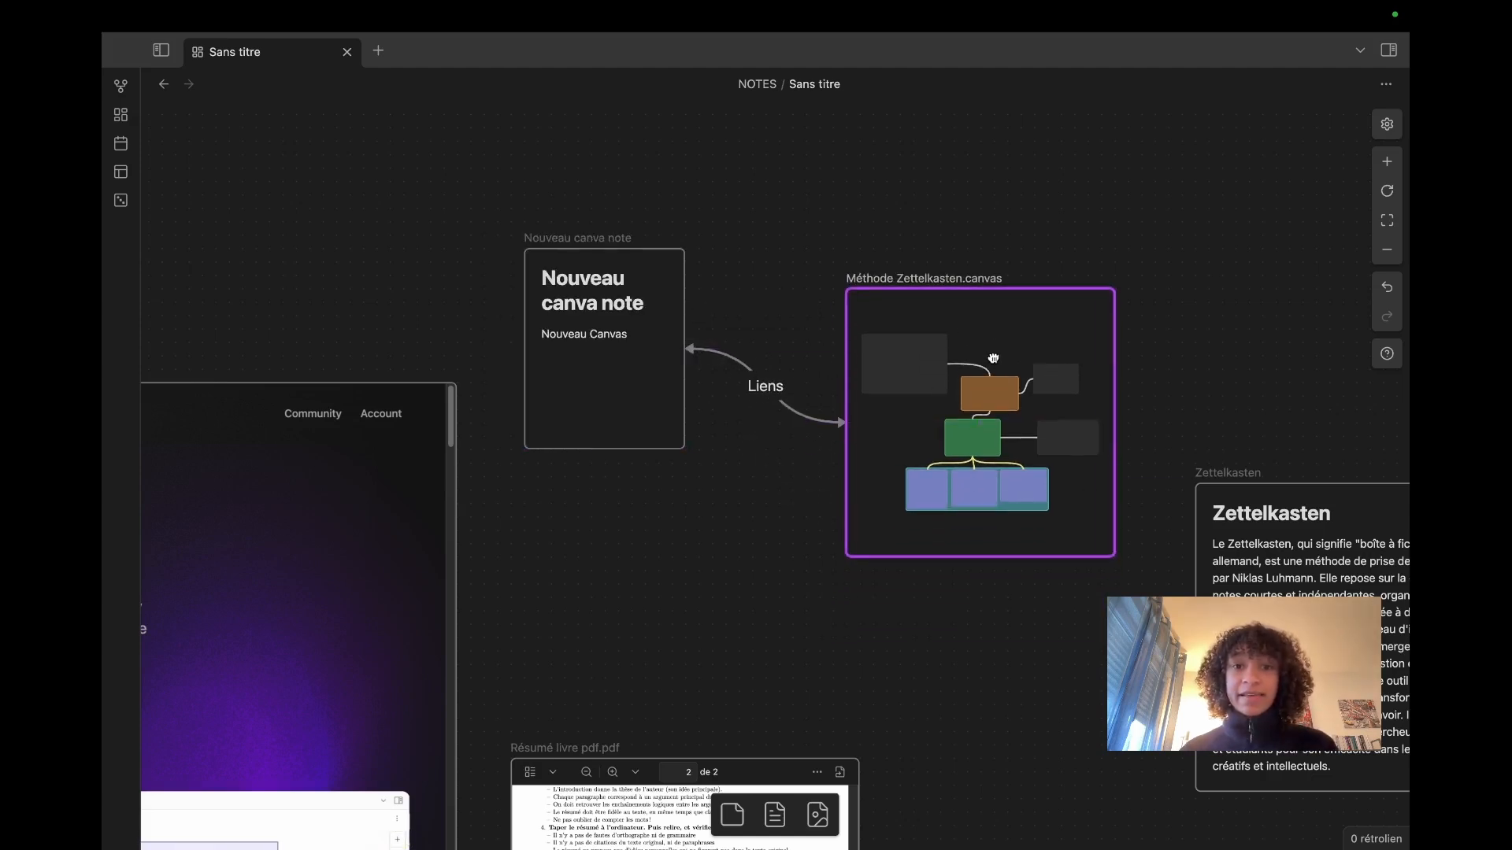
pyautogui.moveTo(607, 434); pyautogui.dragTo(566, 367)
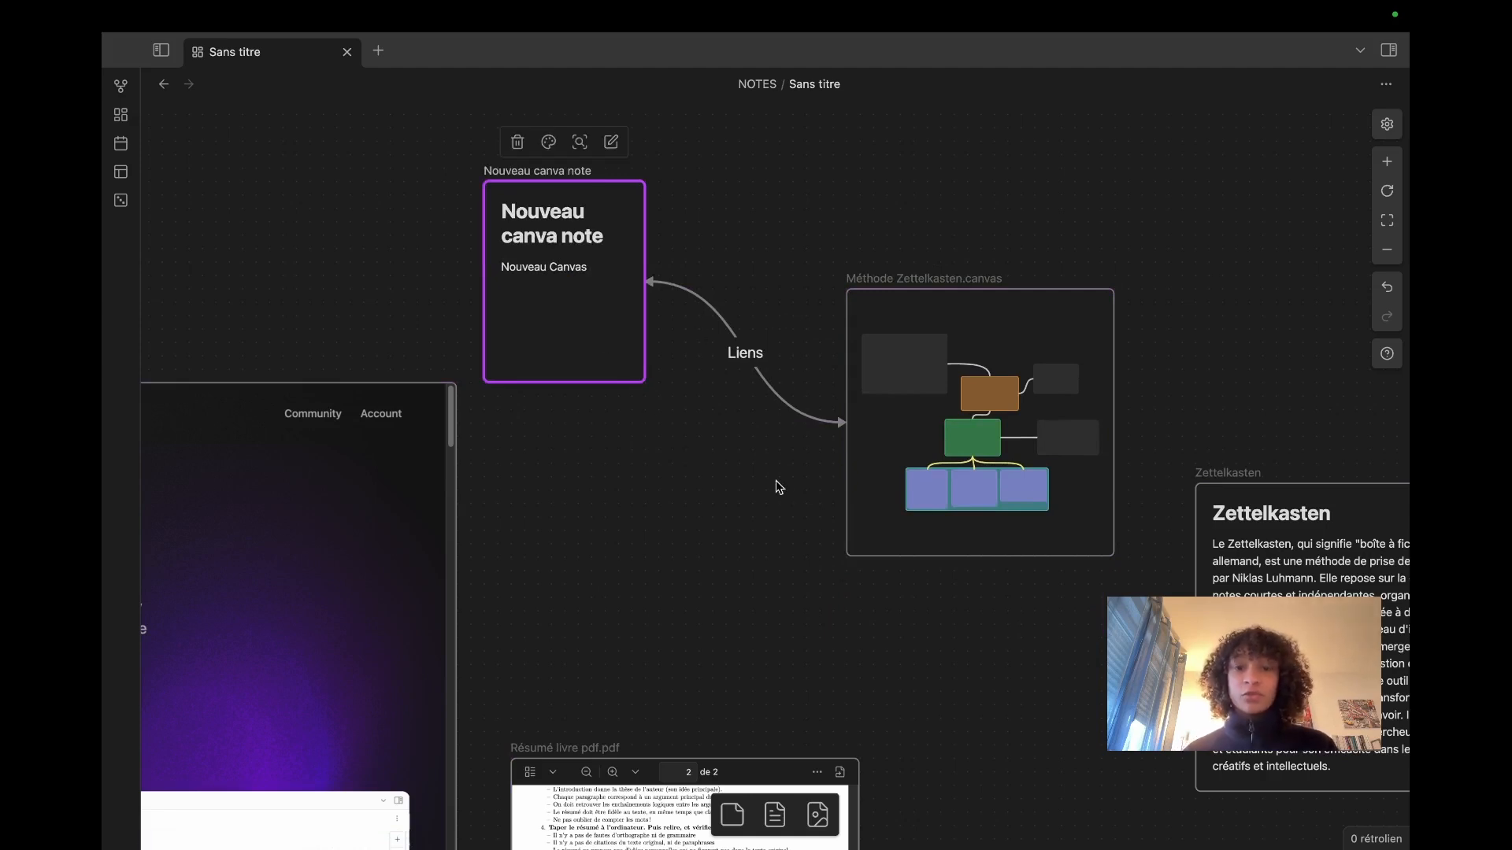
# Step: Look at the custom colour options for the Nouveau canva note card and colour the card green
pyautogui.scroll(1, 772, 455)
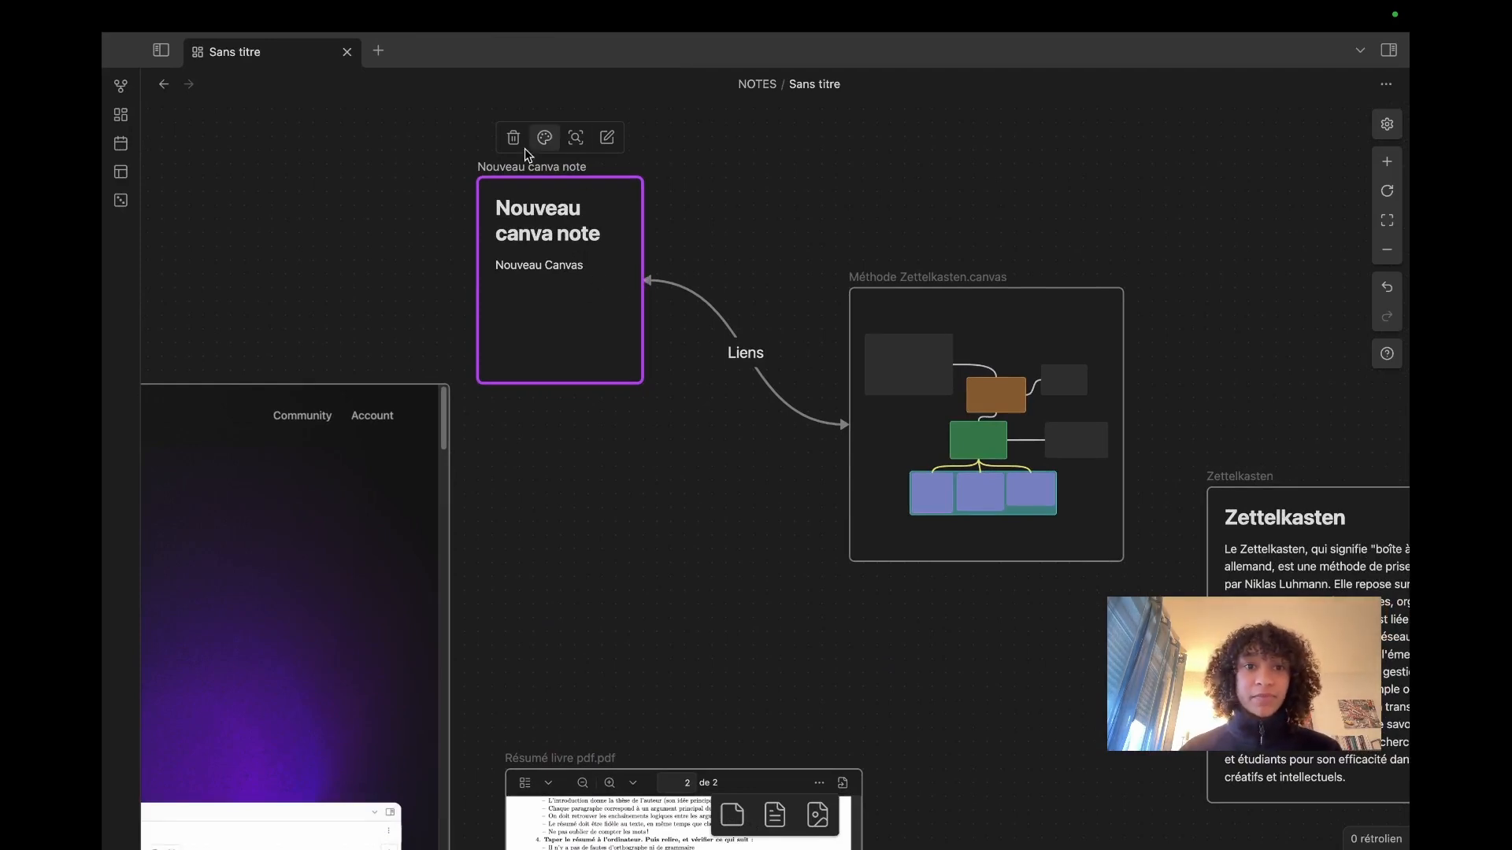
pyautogui.click(771, 298)
pyautogui.click(546, 236)
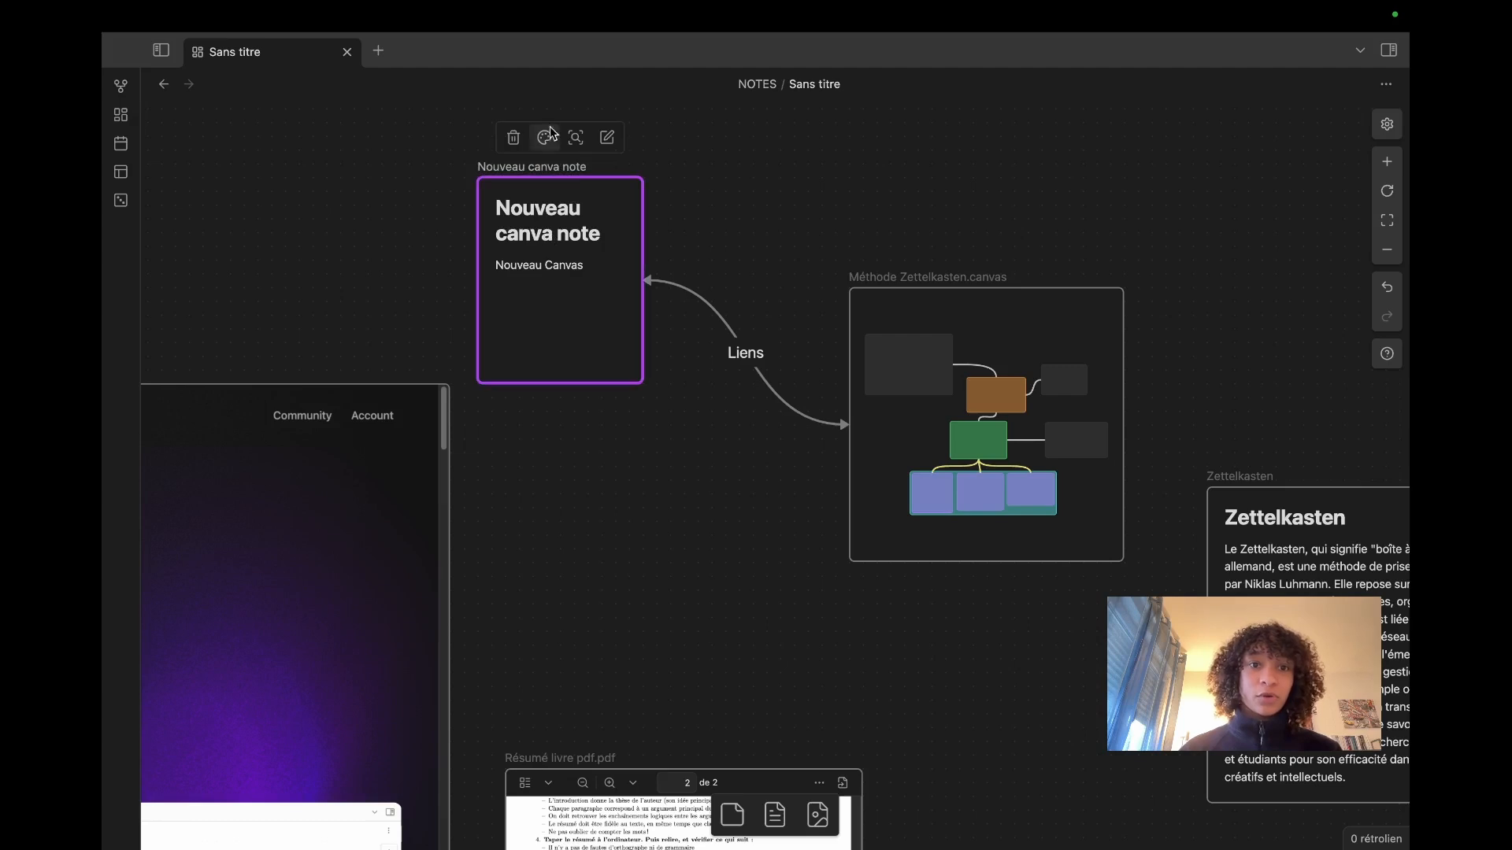
pyautogui.click(544, 137)
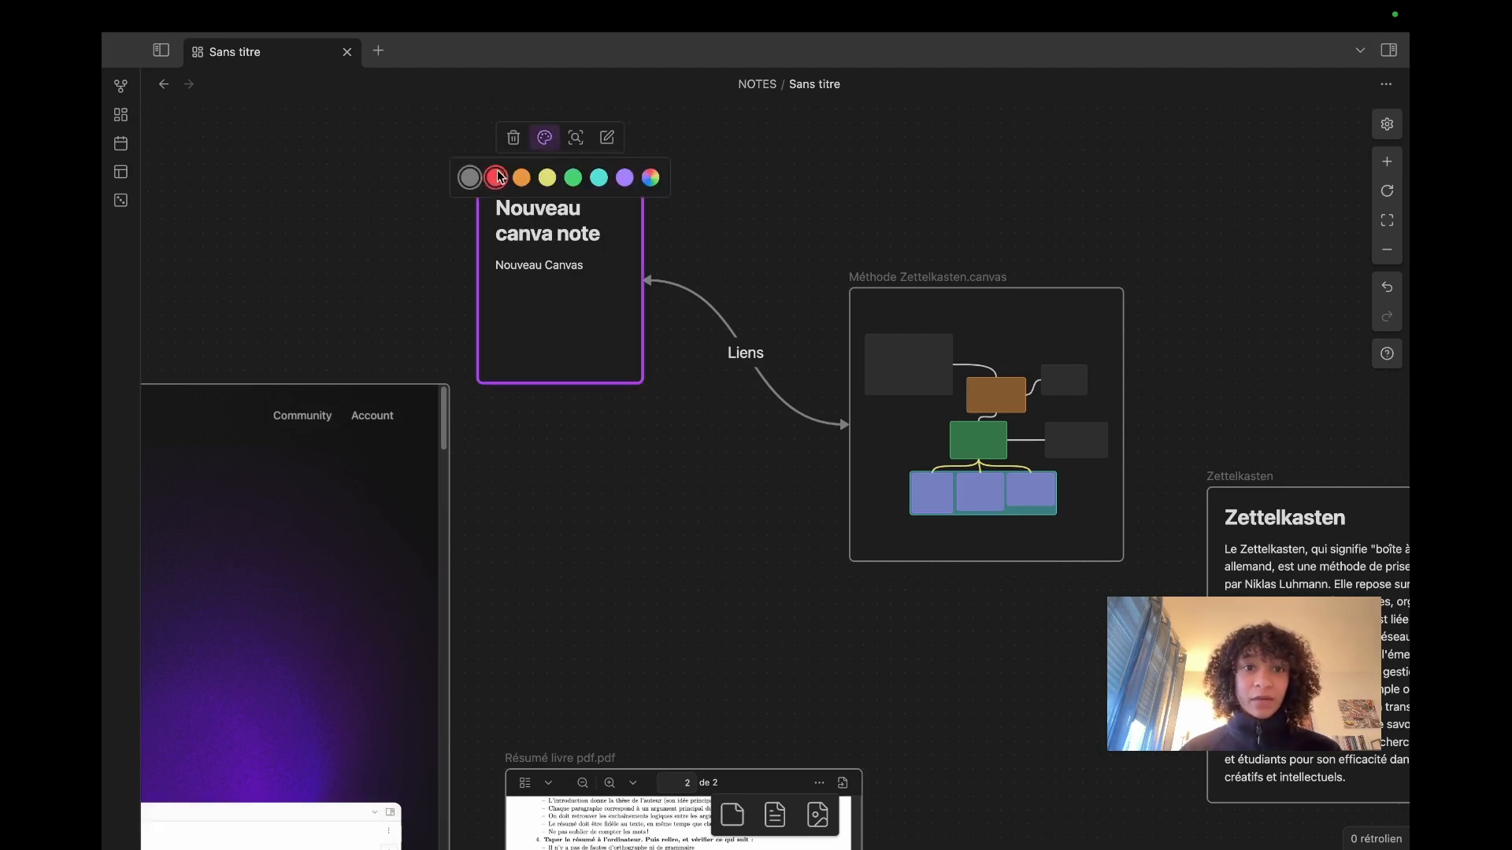
pyautogui.click(651, 177)
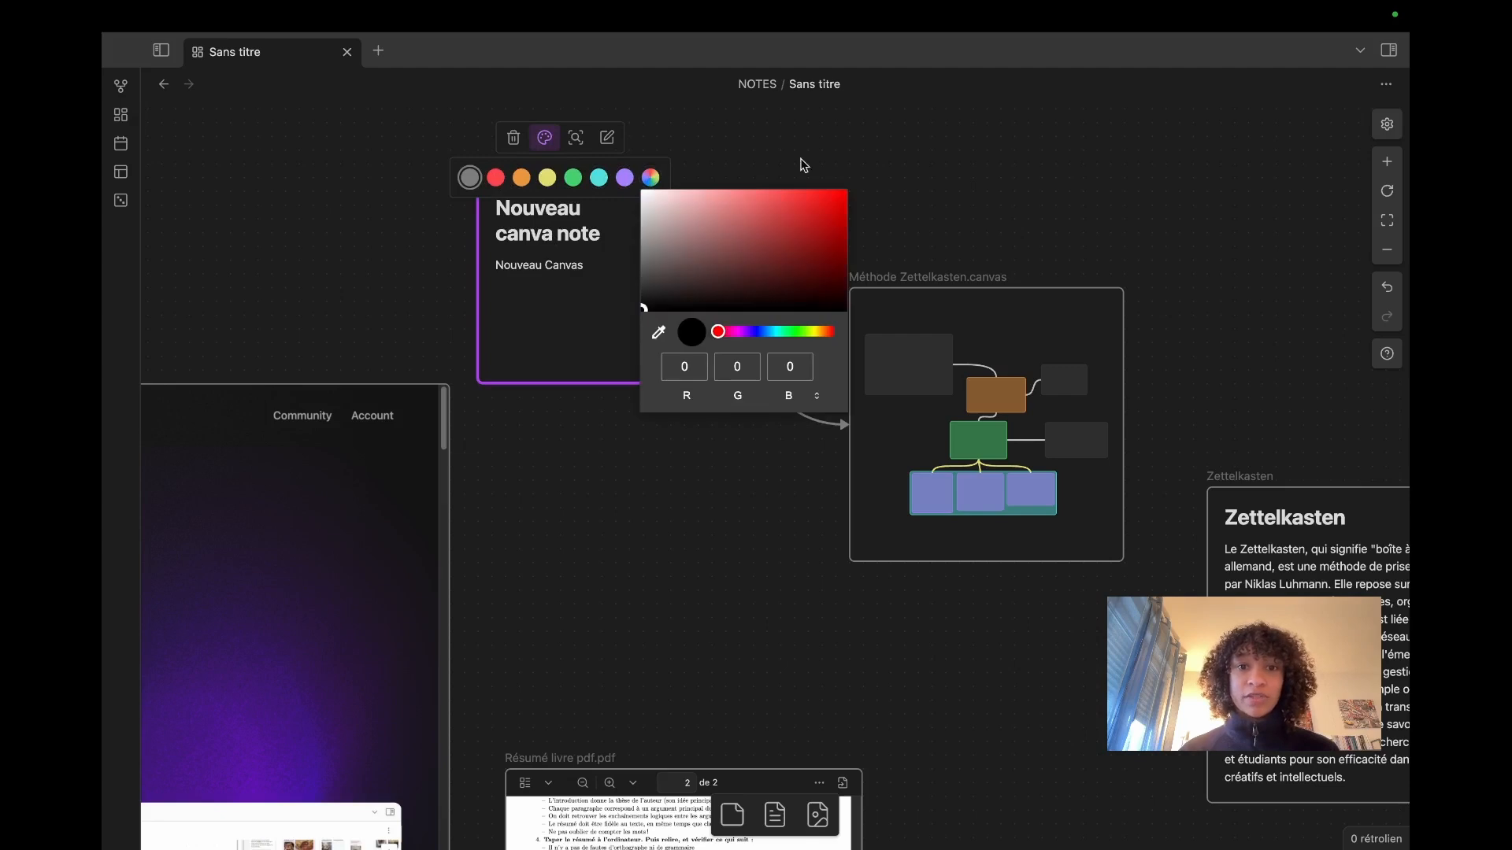
pyautogui.click(574, 177)
# Step: Colour the "Liens" arrow yellow
pyautogui.click(778, 402)
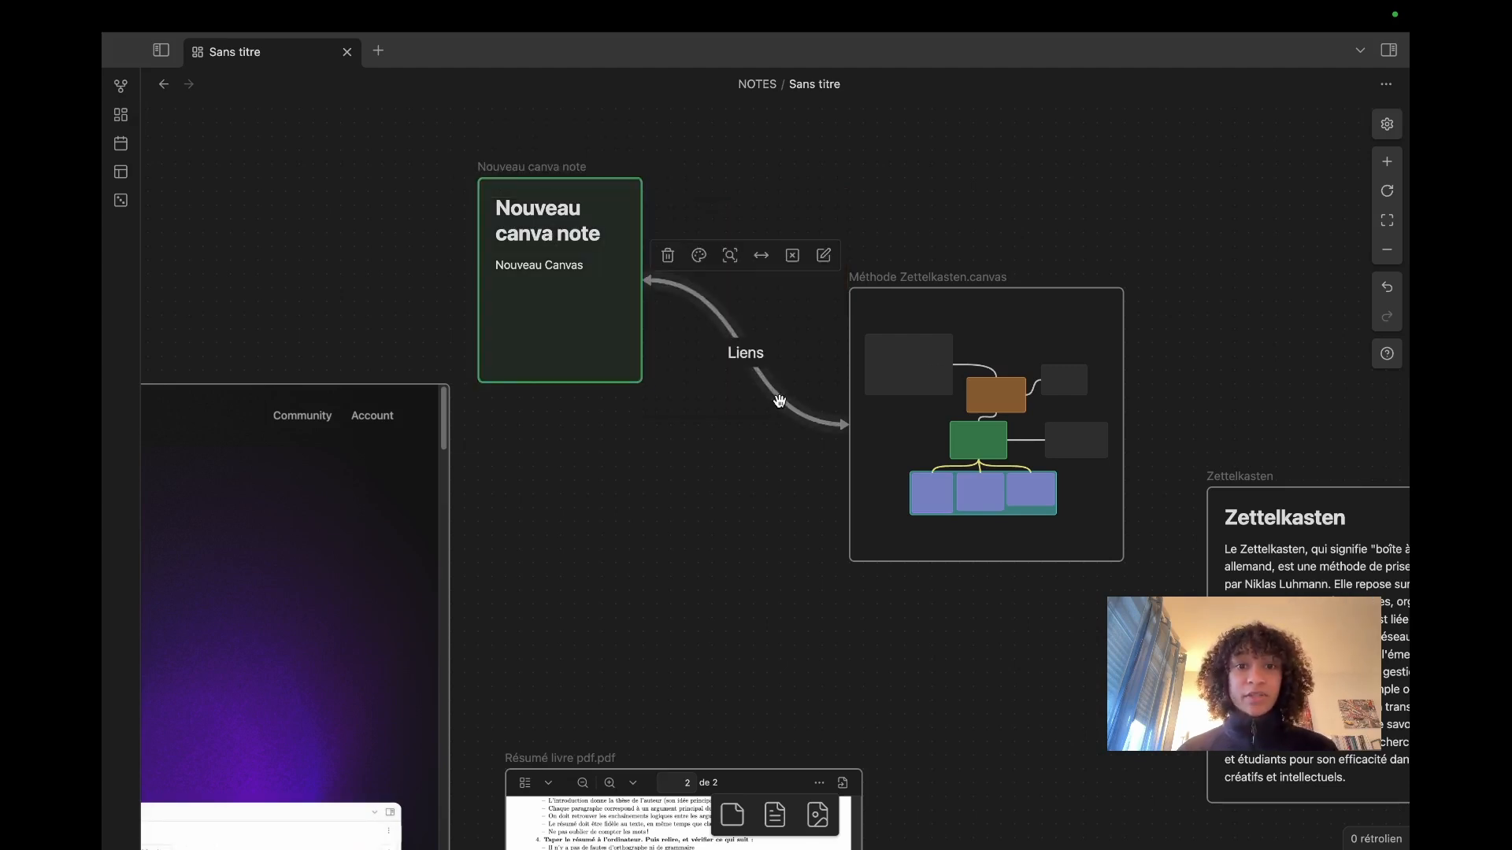
pyautogui.click(698, 256)
pyautogui.click(724, 294)
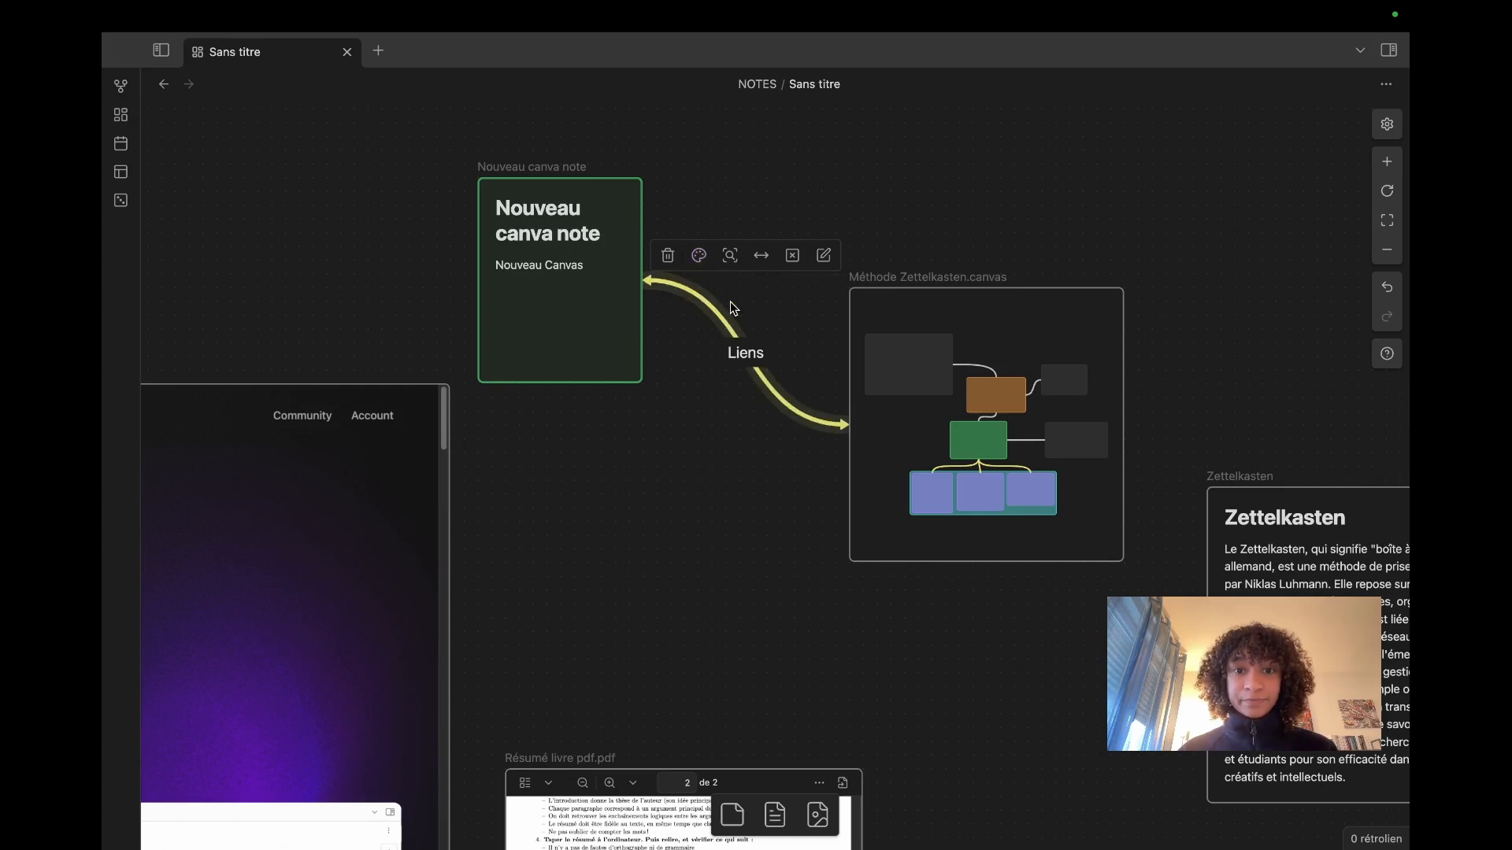
# Step: Colour the Méthode Zettelkasten.canvas card cyan
pyautogui.click(996, 325)
pyautogui.click(986, 247)
pyautogui.click(1034, 285)
pyautogui.click(715, 489)
# Step: Move both linked cards higher on the canvas and closer together, clear of the cards below
pyautogui.scroll(-3, 756, 398)
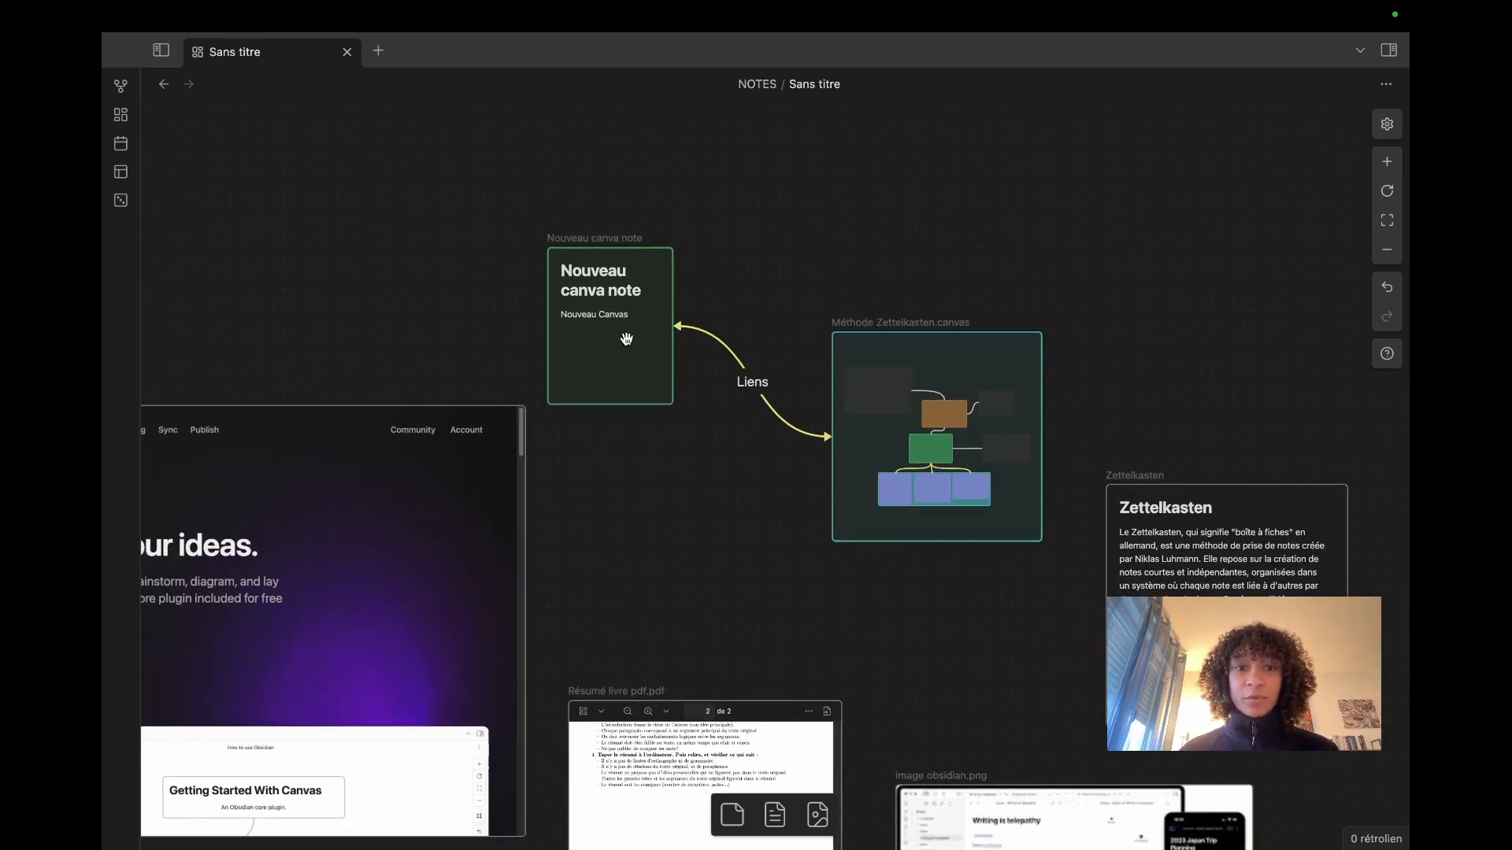
pyautogui.moveTo(596, 344); pyautogui.dragTo(658, 273)
pyautogui.moveTo(958, 347); pyautogui.dragTo(968, 240)
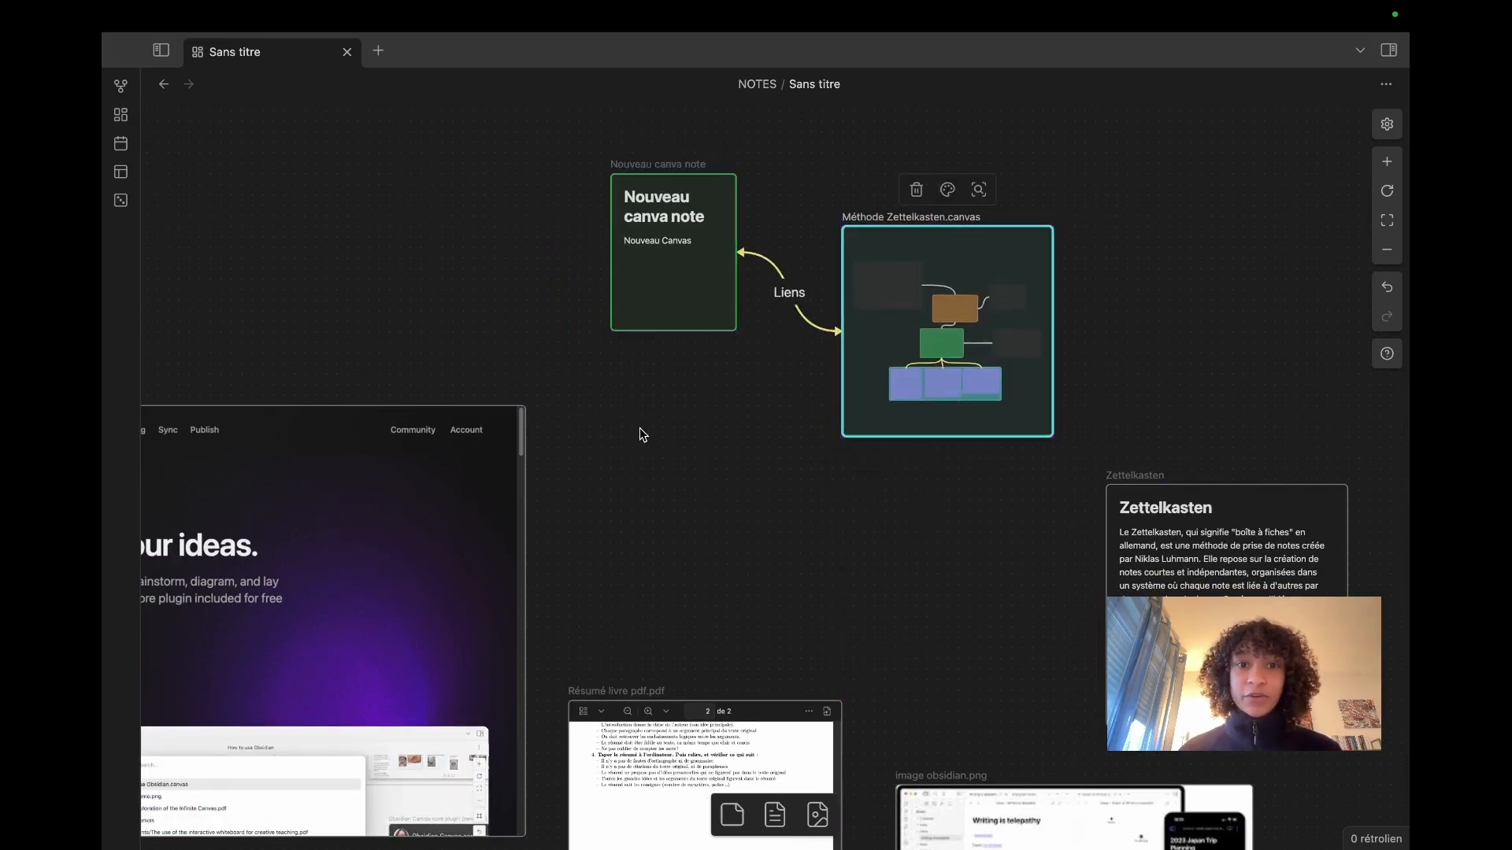
# Step: Select the two linked cards together, create a group around them and name it "Groupe"
pyautogui.moveTo(540, 157); pyautogui.dragTo(1101, 450)
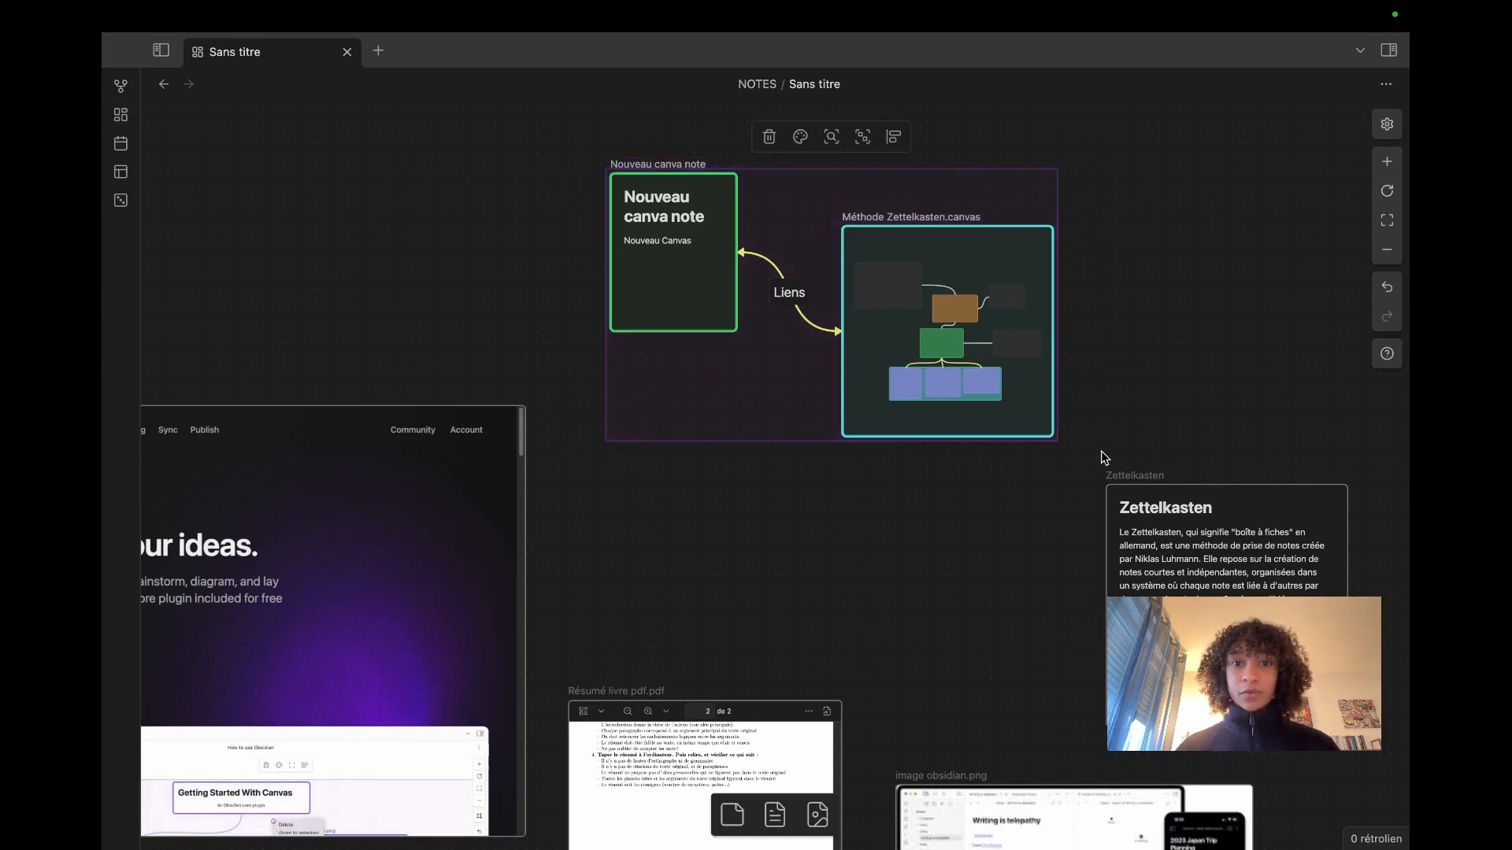
pyautogui.click(863, 139)
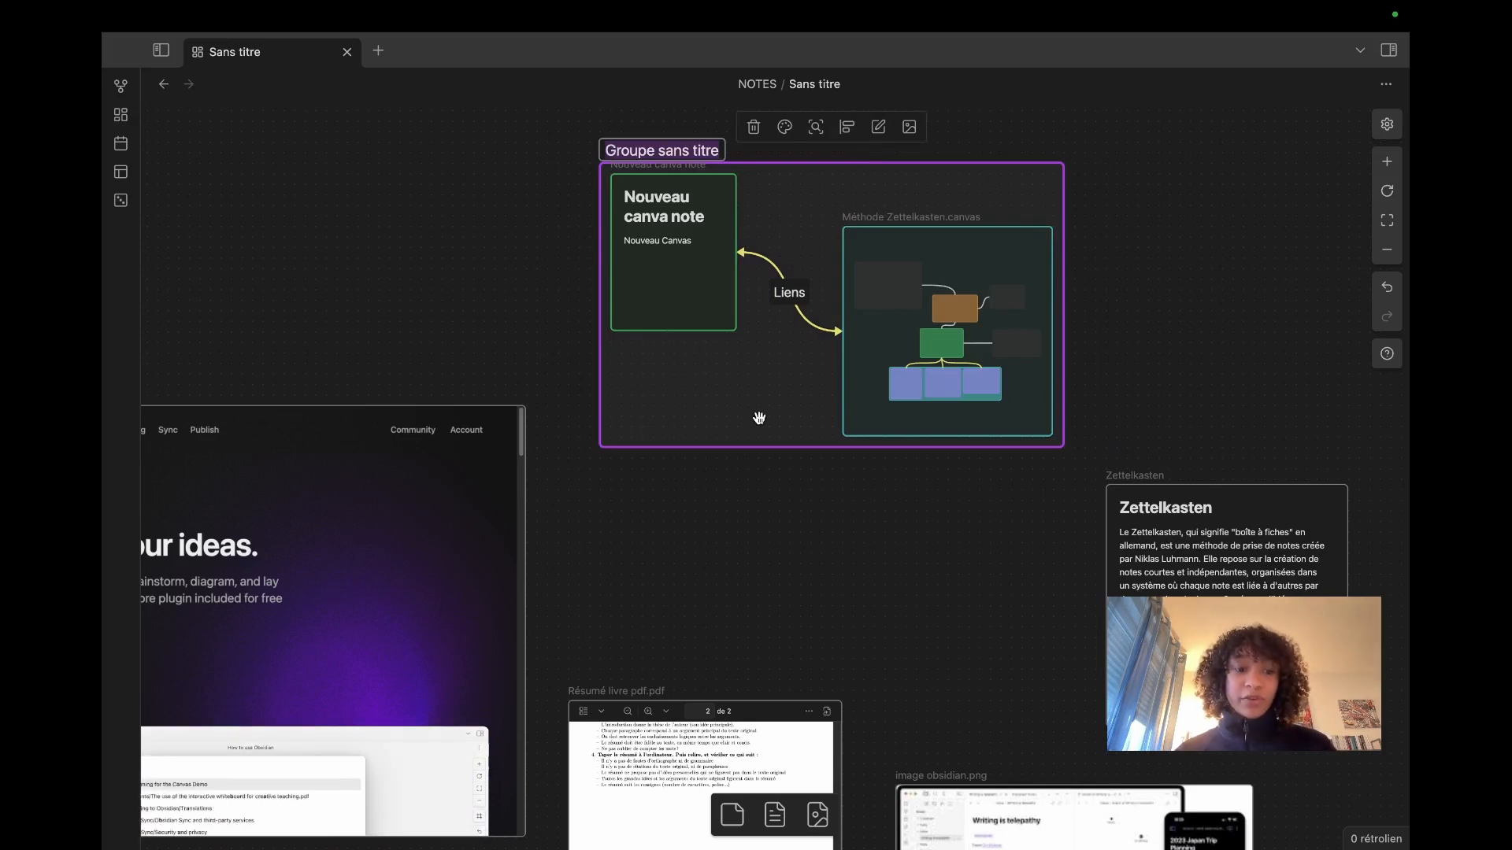
pyautogui.write('N')
pyautogui.press('BackSpace')
pyautogui.write('G')
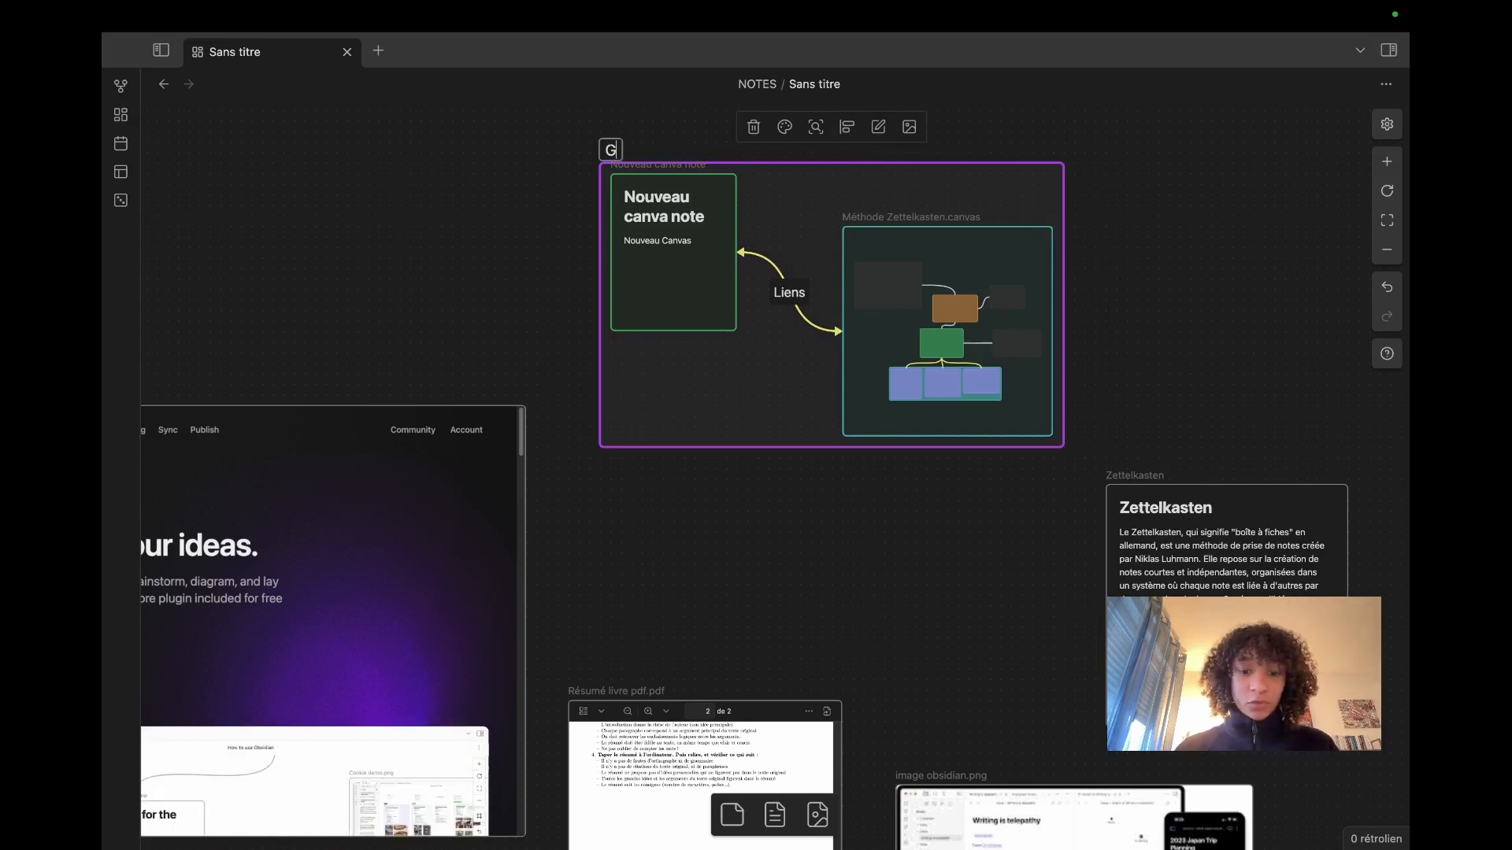
pyautogui.write('roupe')
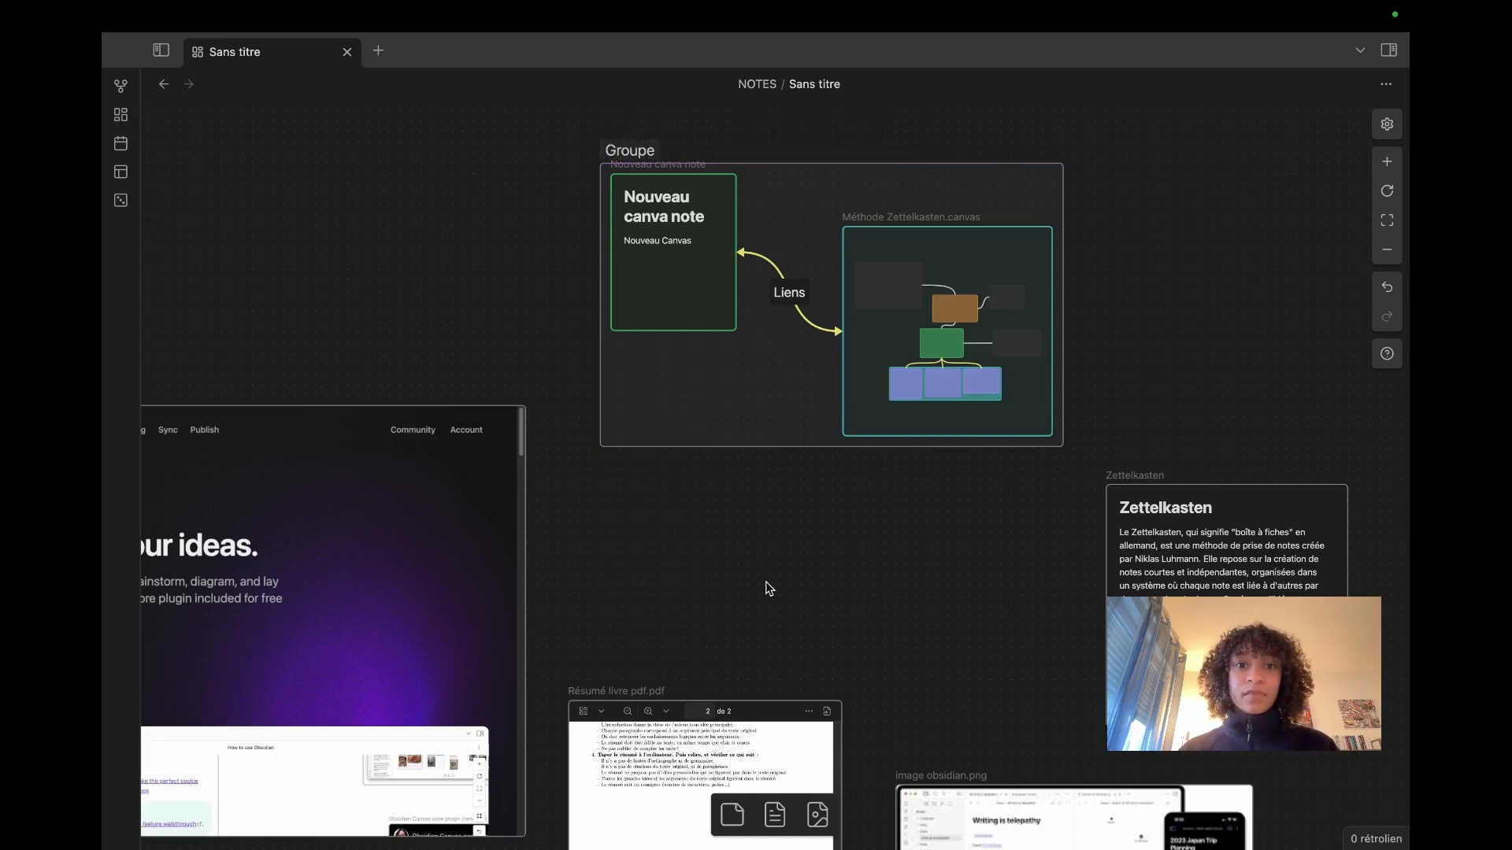
pyautogui.click(770, 587)
# Step: Move the "Groupe" group slightly down and right with its cards and colour it yellow
pyautogui.click(939, 314)
pyautogui.moveTo(620, 153)
pyautogui.mouseDown()
pyautogui.moveTo(681, 155)
pyautogui.moveTo(603, 173)
pyautogui.moveTo(642, 174)
pyautogui.mouseUp()
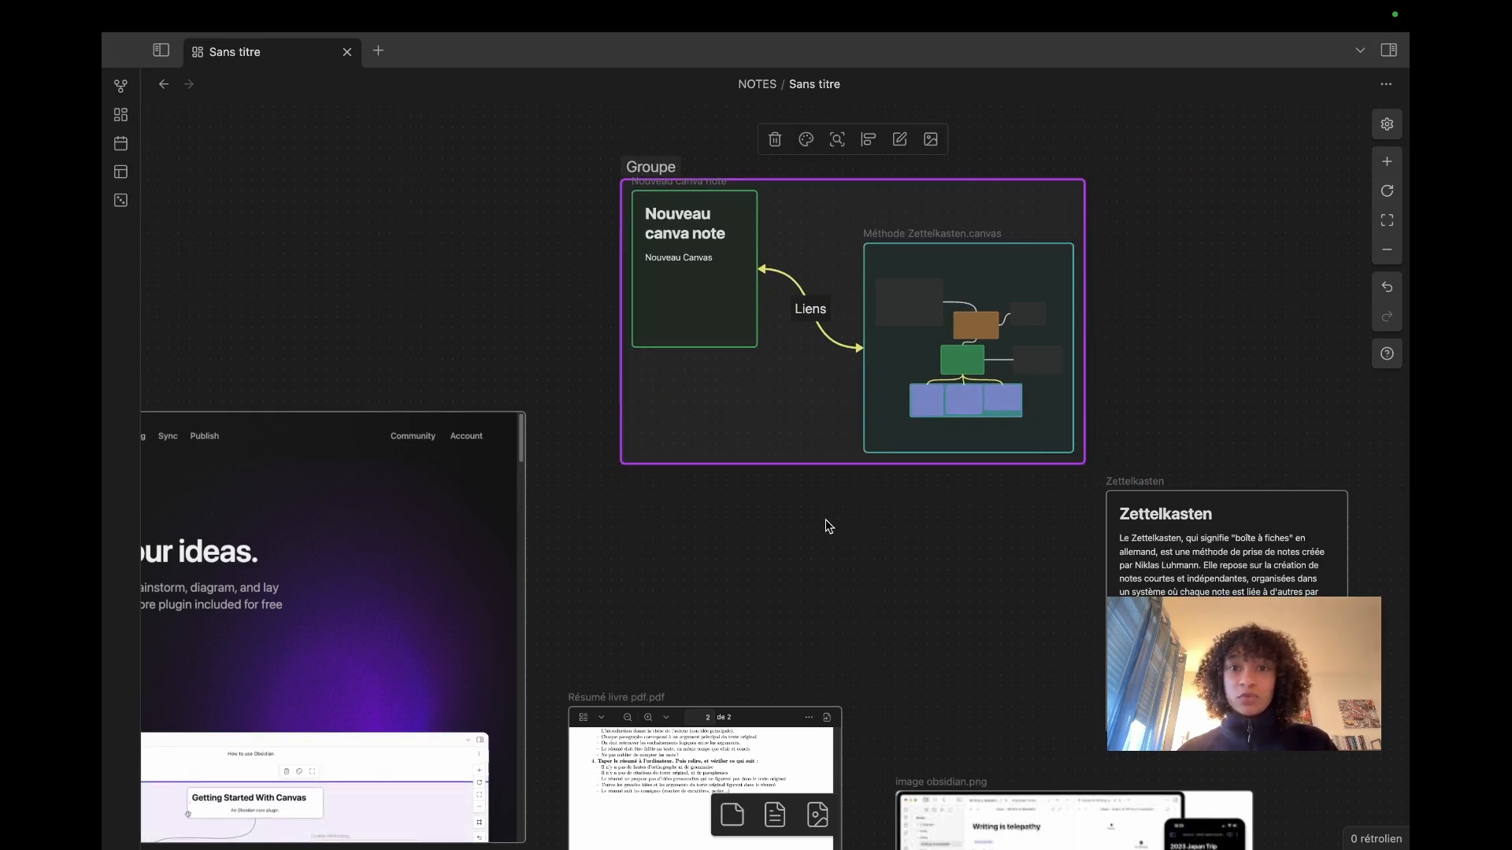
pyautogui.click(806, 140)
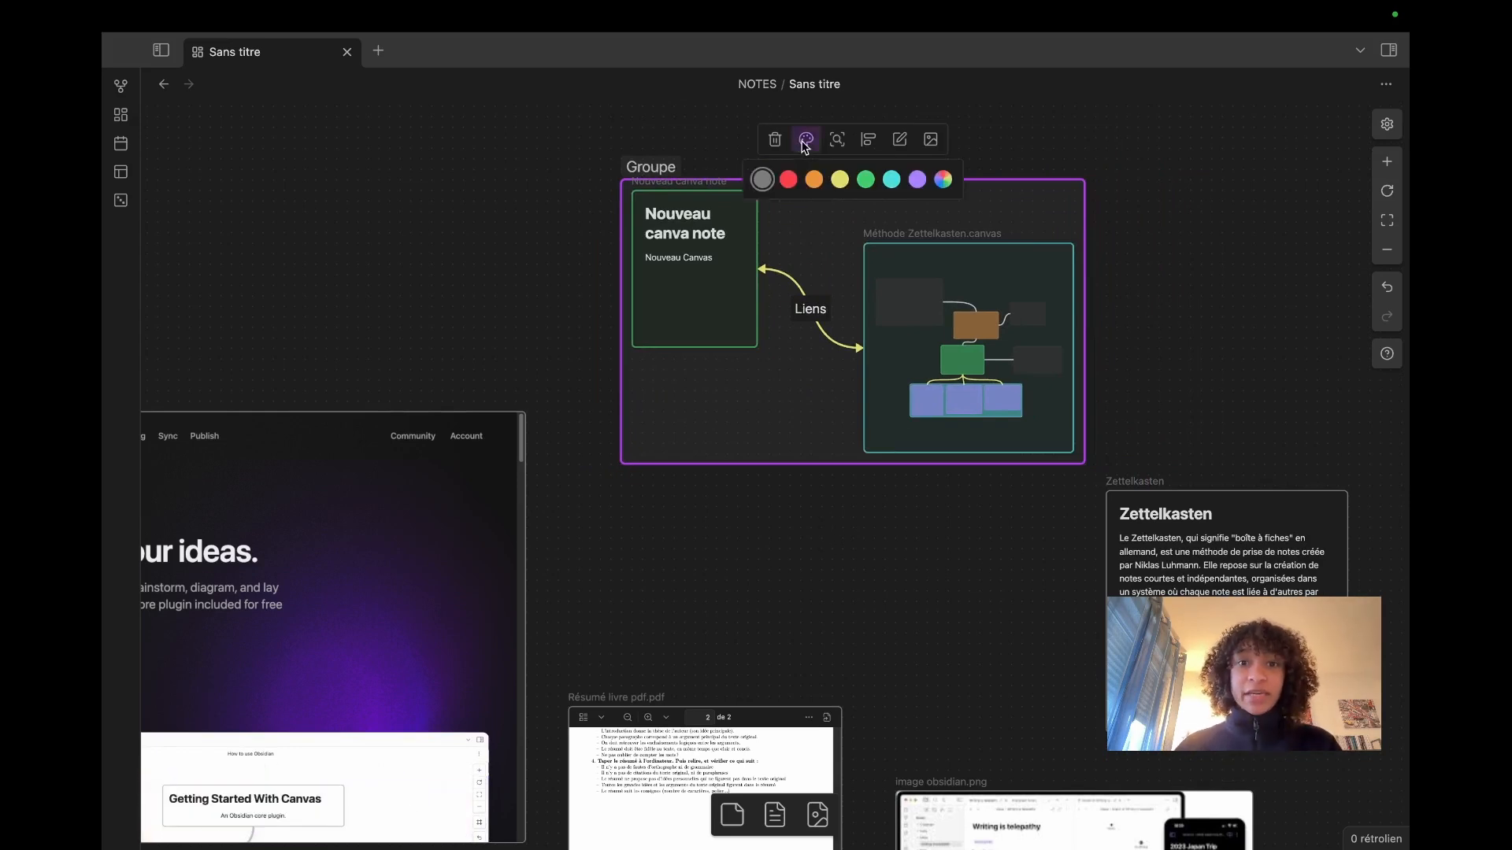
pyautogui.click(842, 178)
pyautogui.click(827, 547)
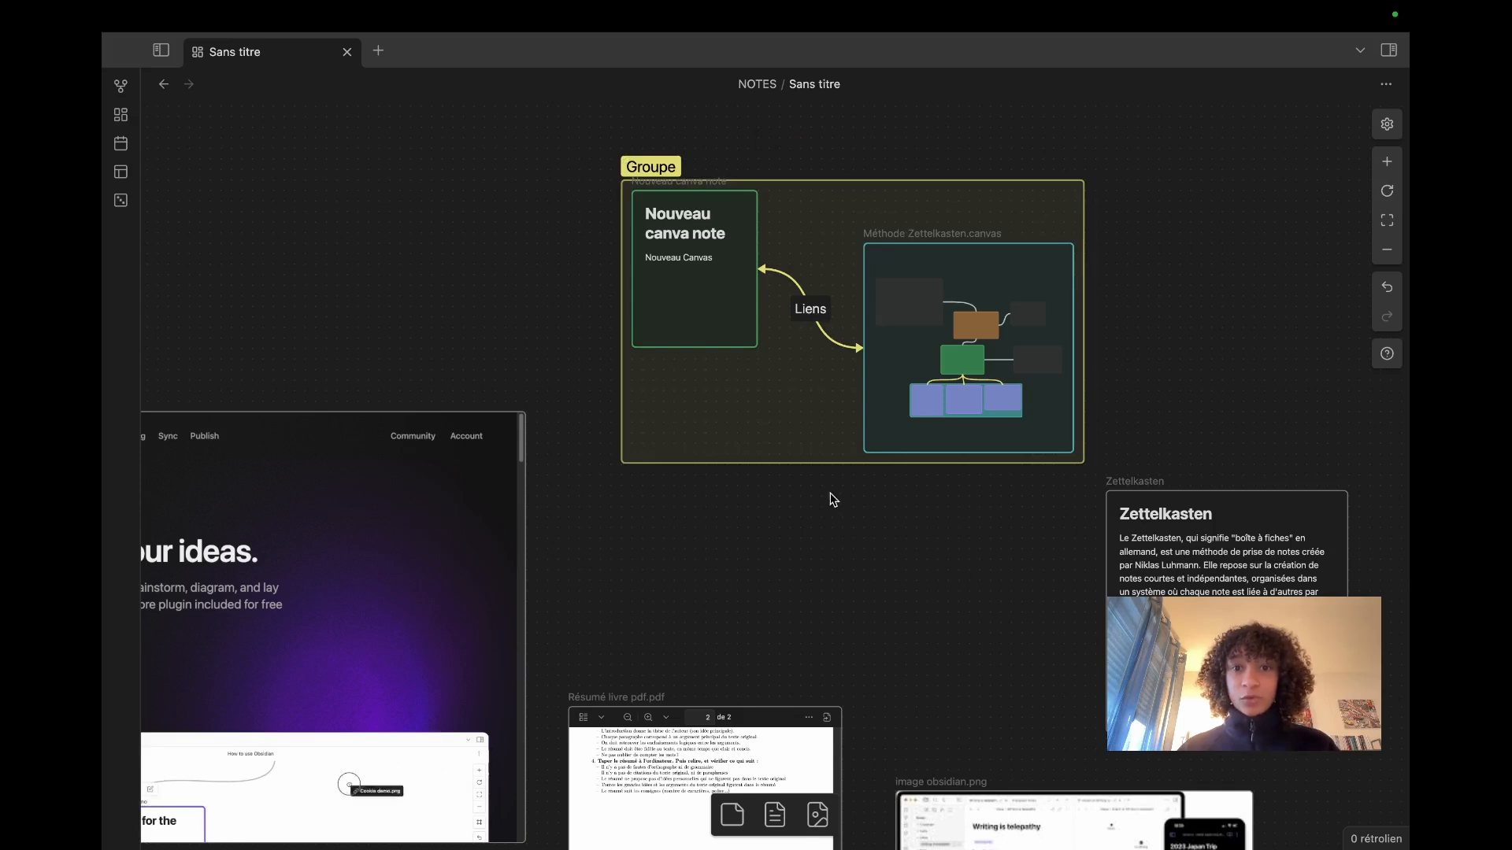
pyautogui.scroll(-3, 830, 496)
pyautogui.scroll(-2, 829, 495)
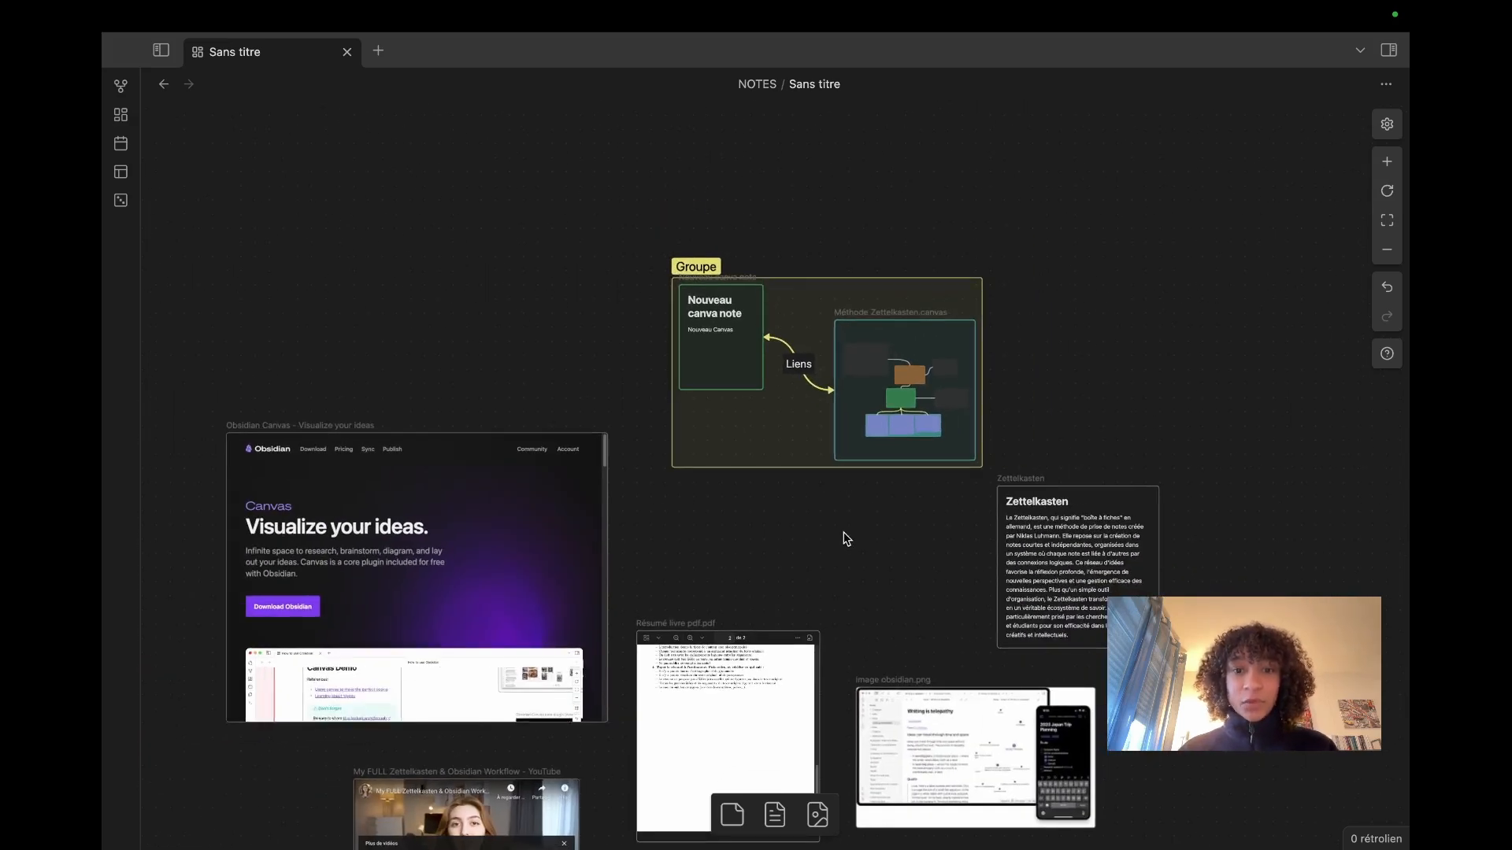
pyautogui.scroll(-2, 827, 473)
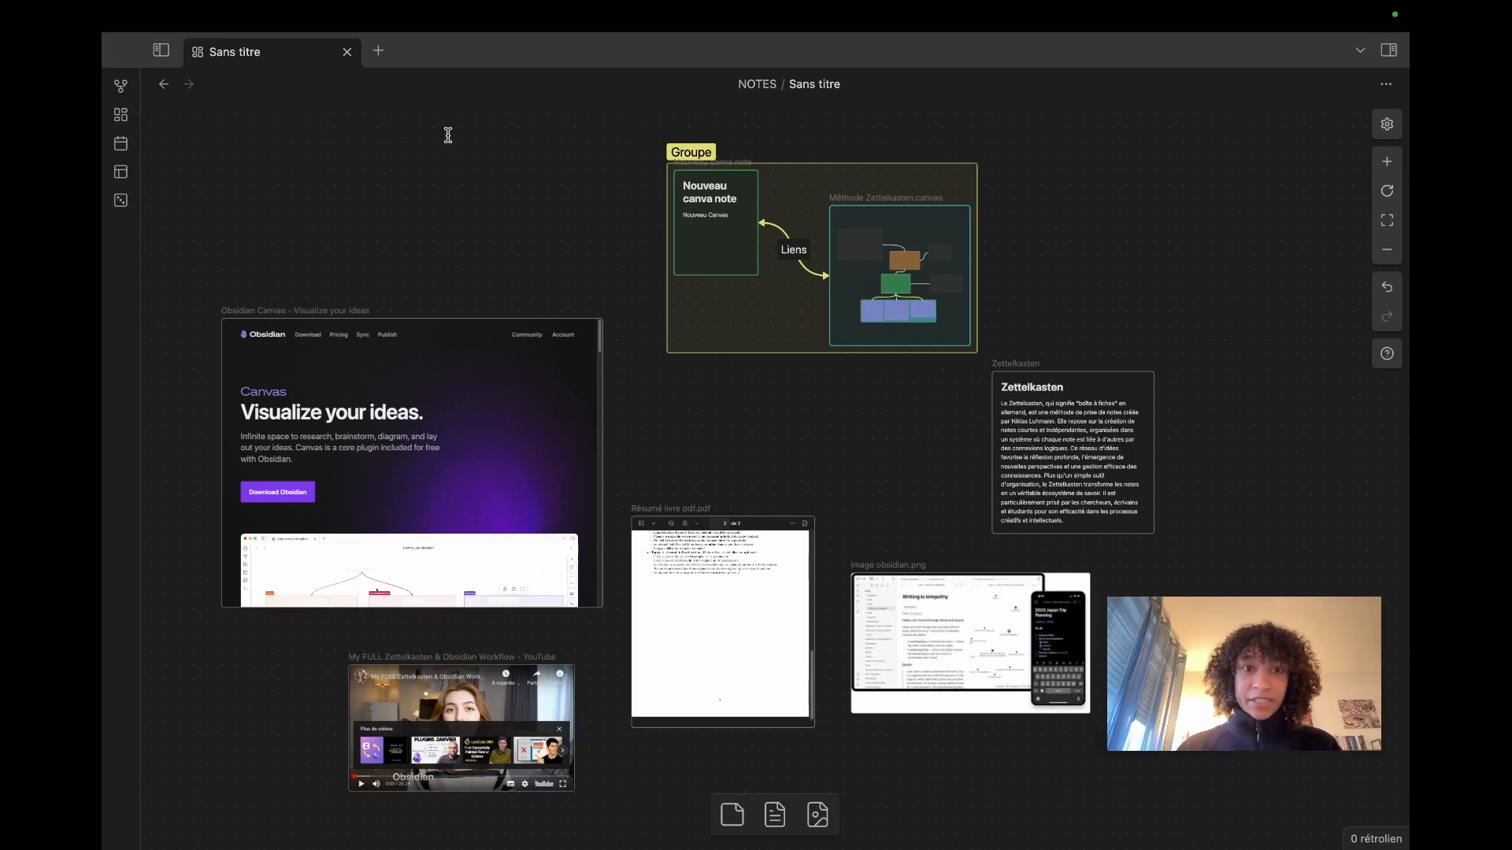
# Step: Search the vault for "zett", open Méthode Zettelkasten.canvas and examine its connected cards and the "Types de notes" group
pyautogui.press('super+o')
pyautogui.write('zett')
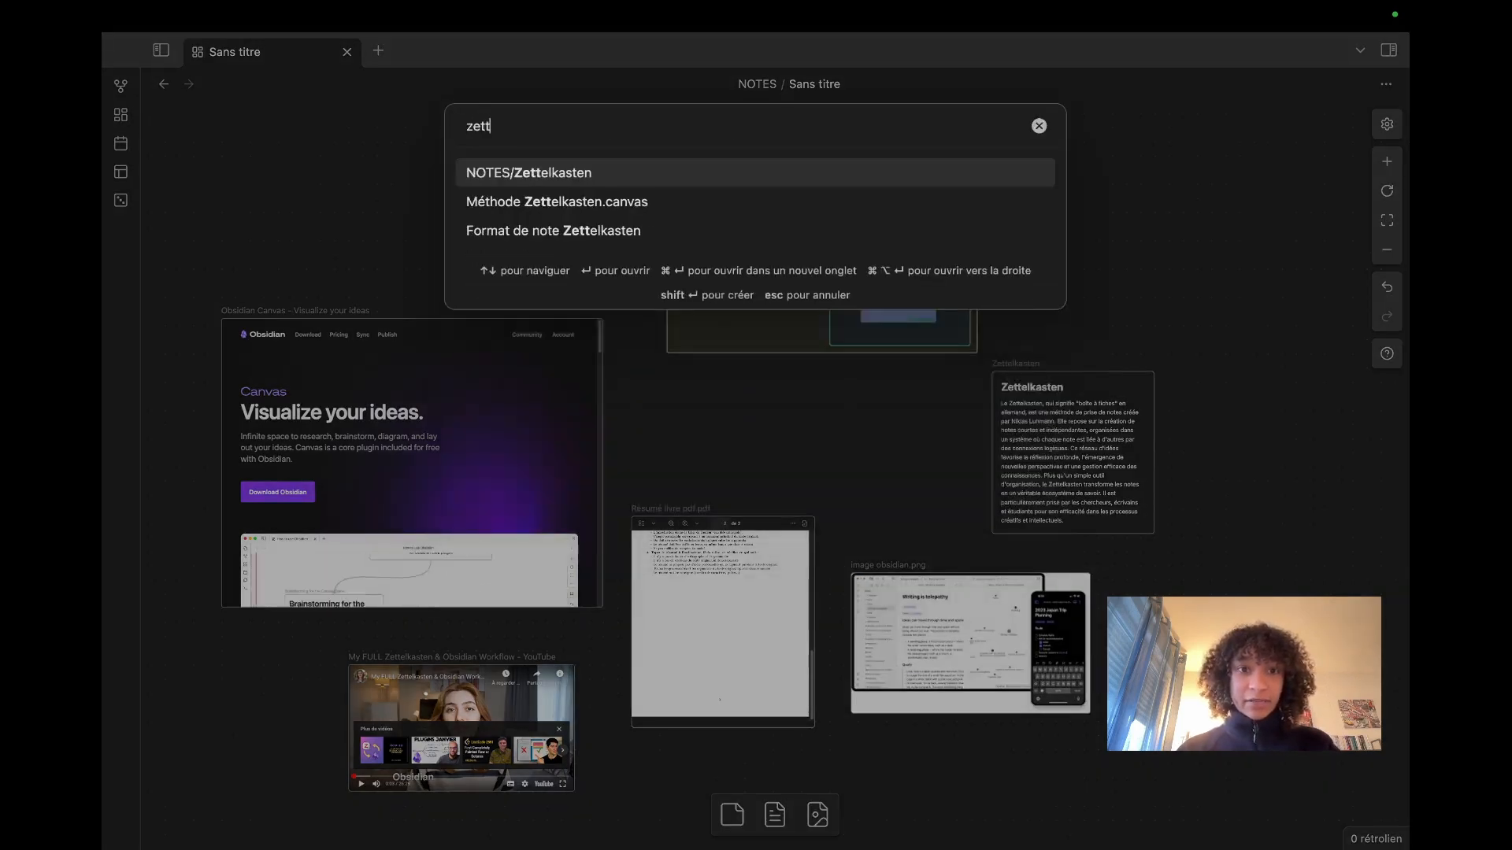
pyautogui.click(570, 213)
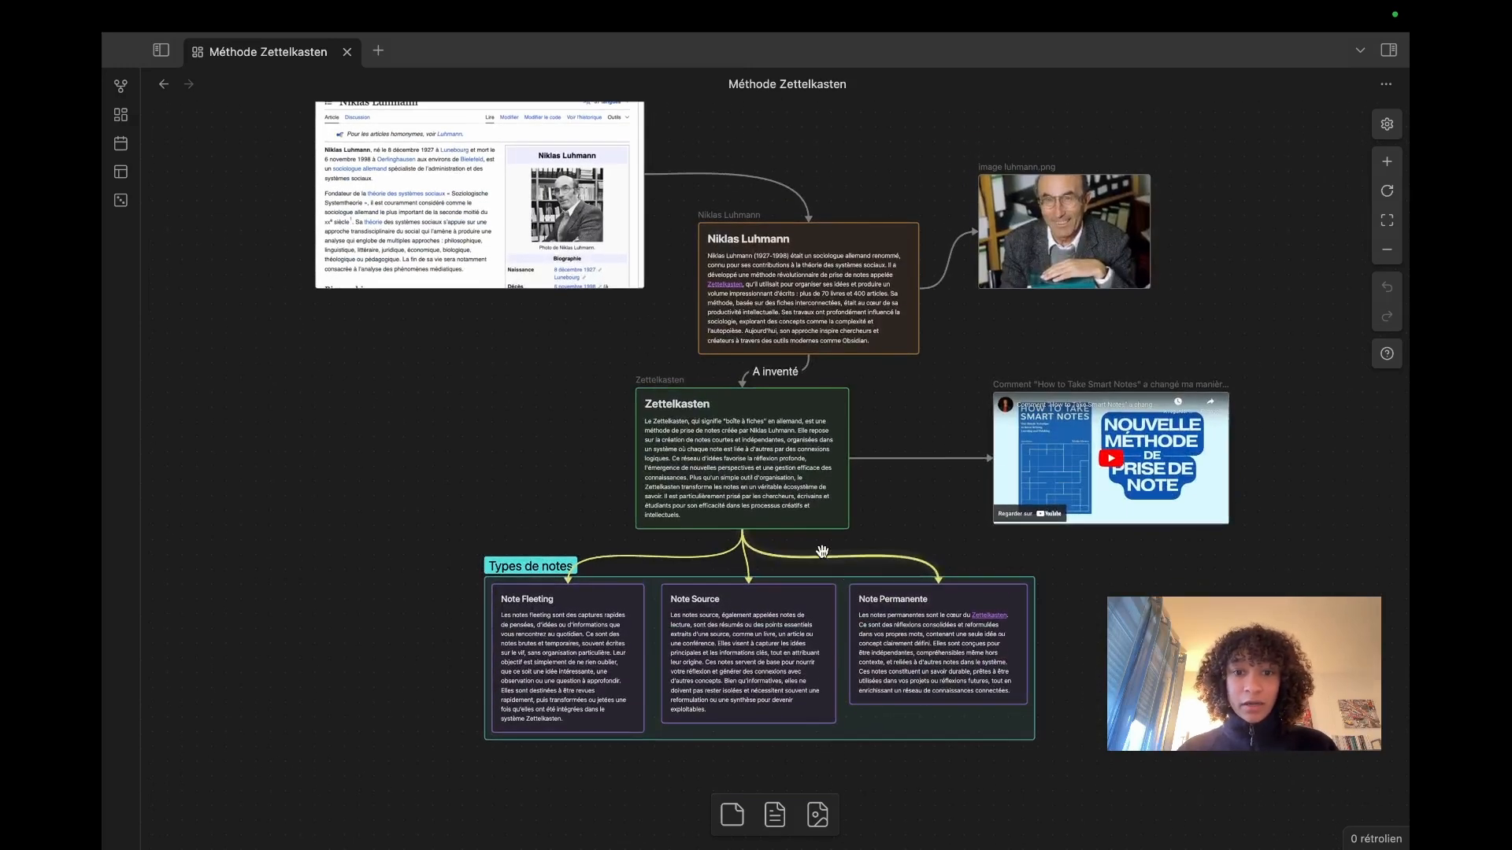
pyautogui.scroll(3, 752, 590)
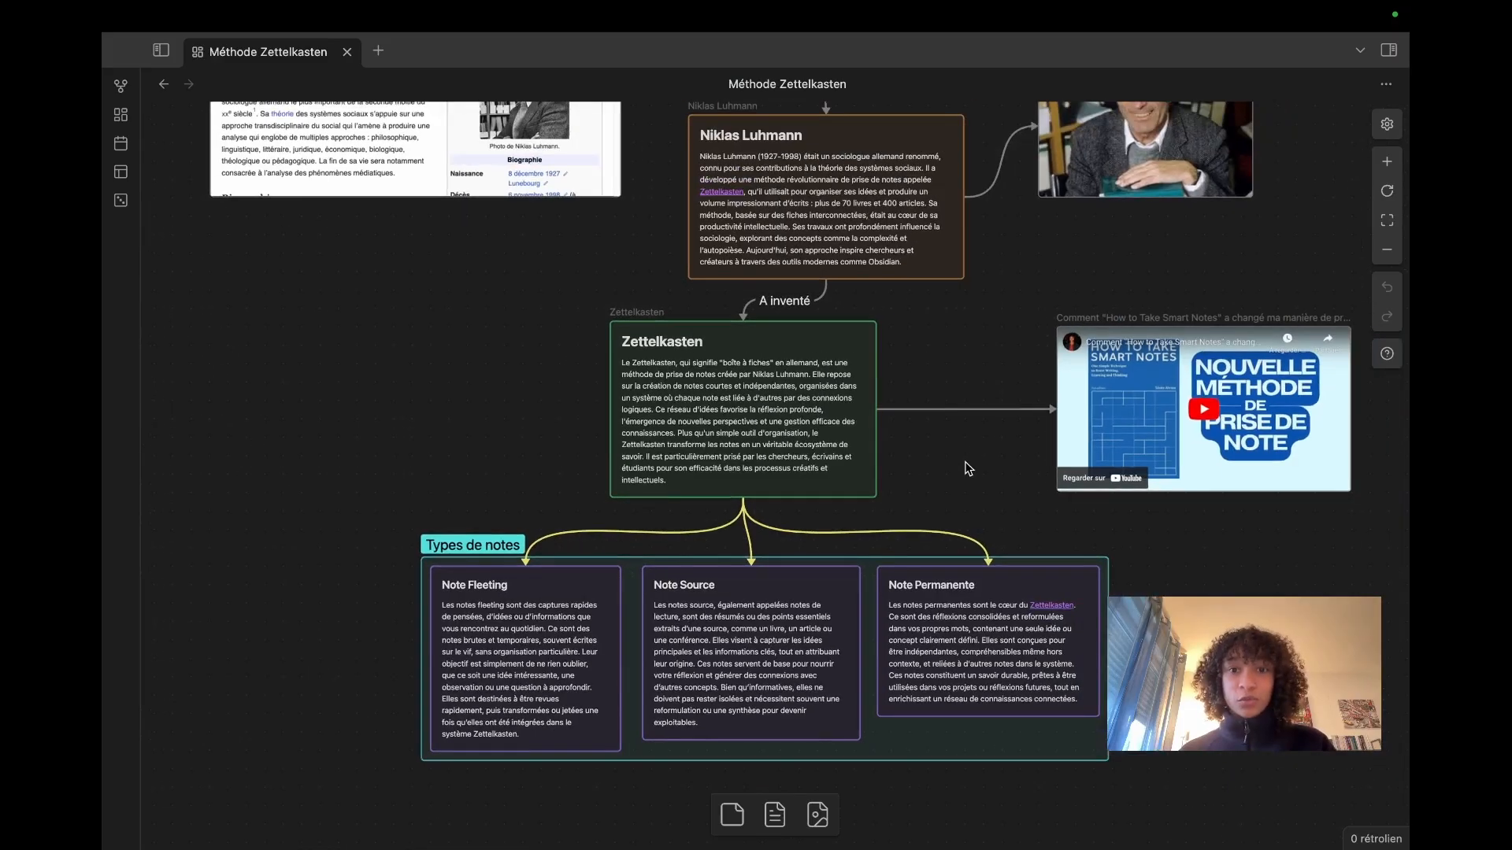
pyautogui.scroll(-2, 953, 429)
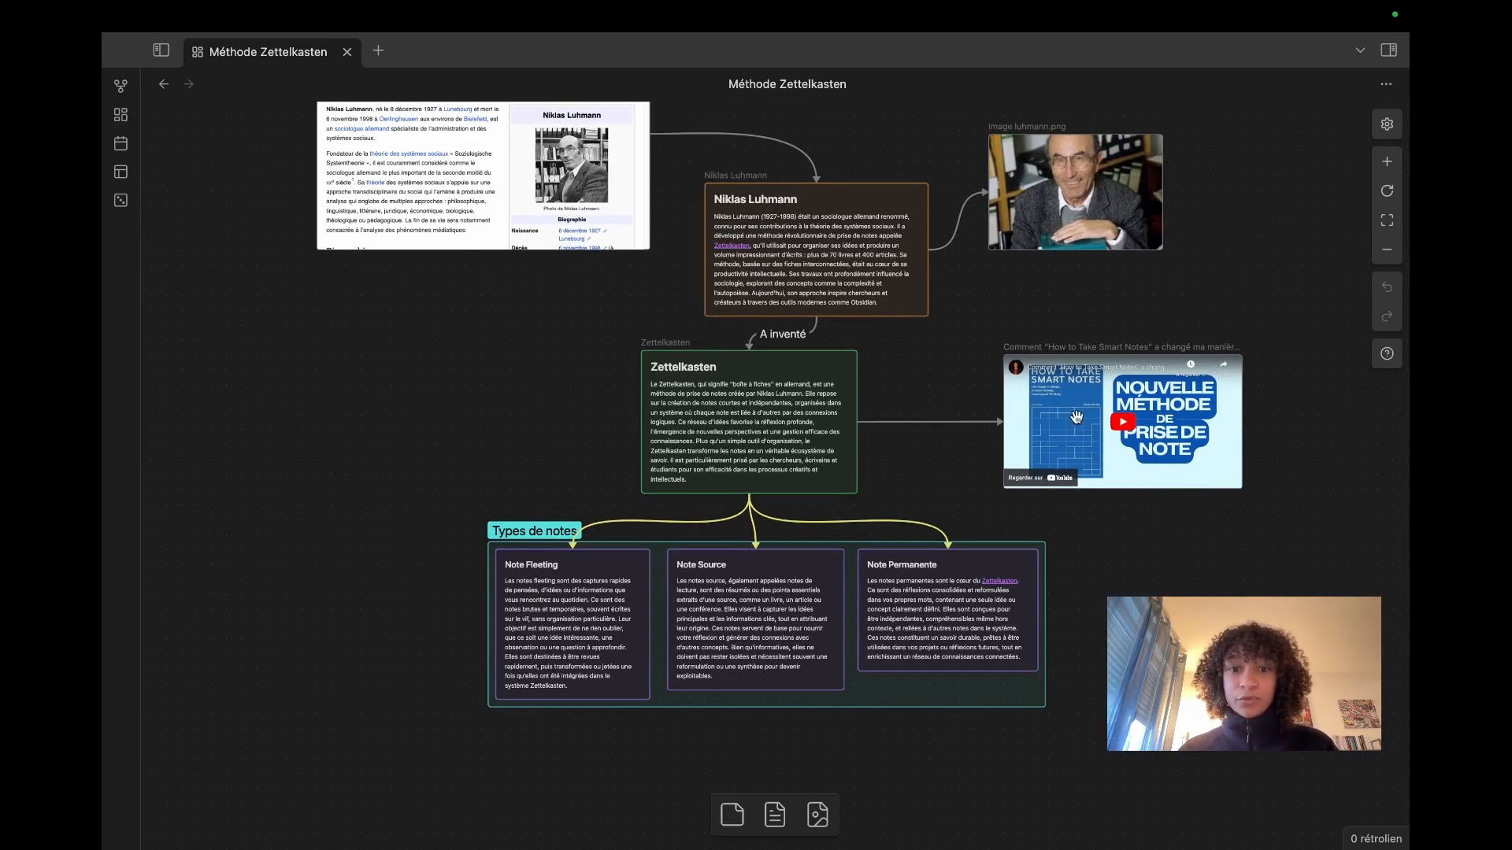
# Step: Move the "Types de notes" group slightly down with its cards, and select the Zettelkasten and Niklas Luhmann cards in turn
pyautogui.moveTo(503, 526); pyautogui.dragTo(495, 564)
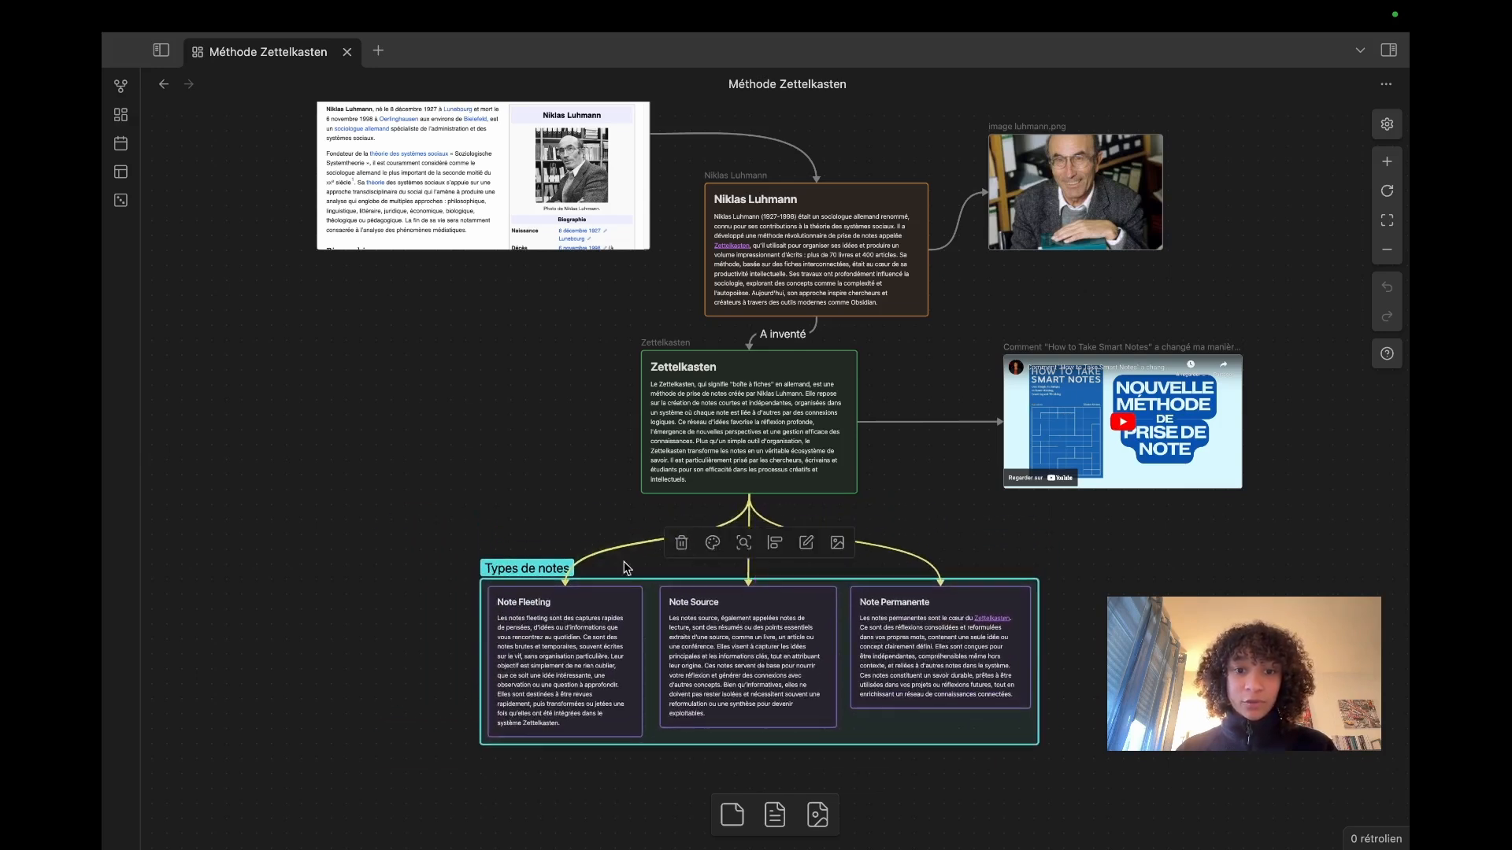
pyautogui.click(733, 411)
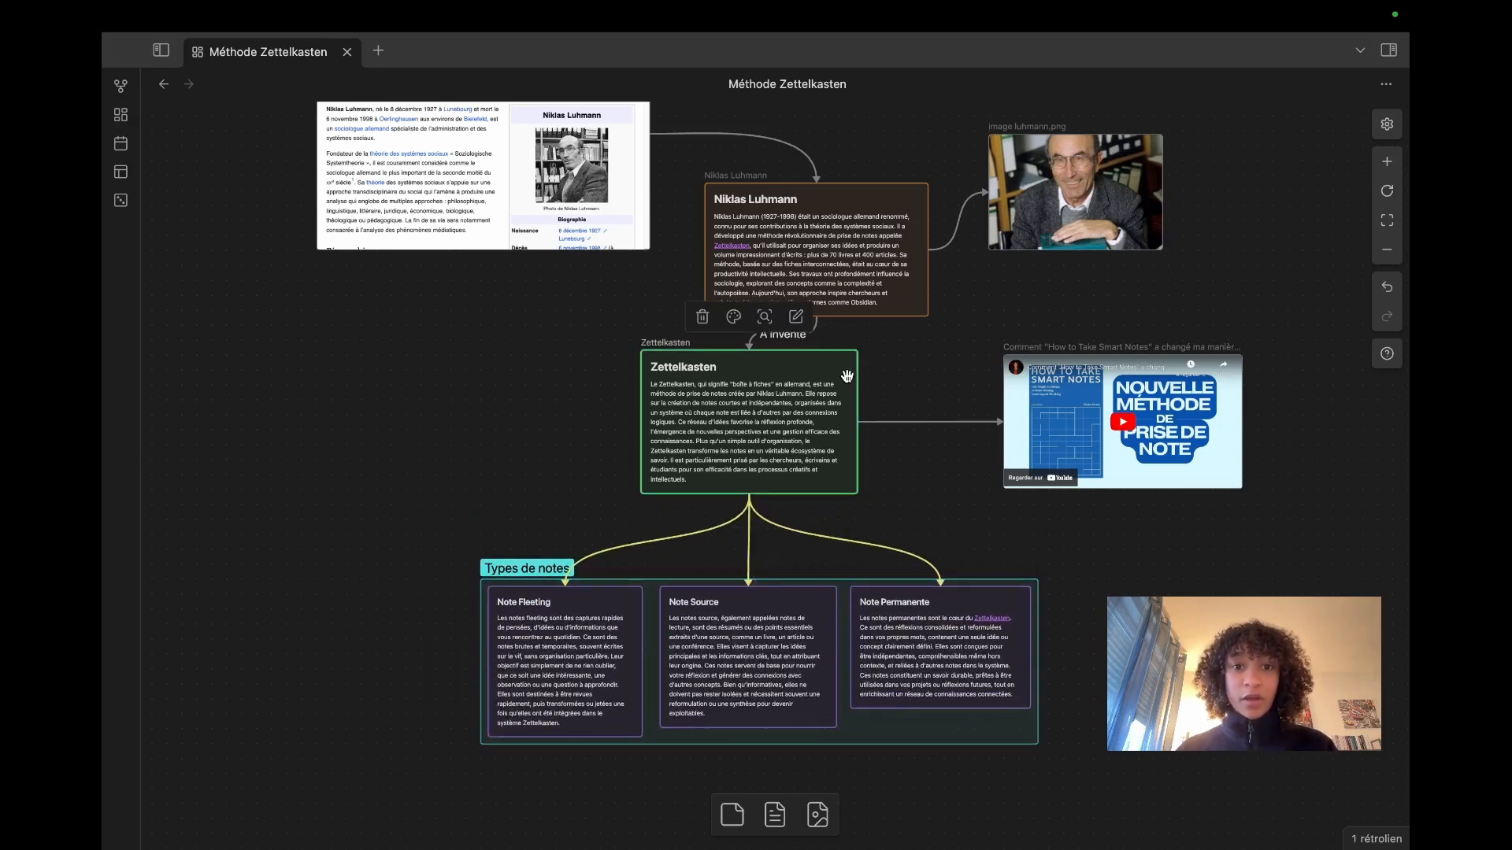
pyautogui.click(824, 257)
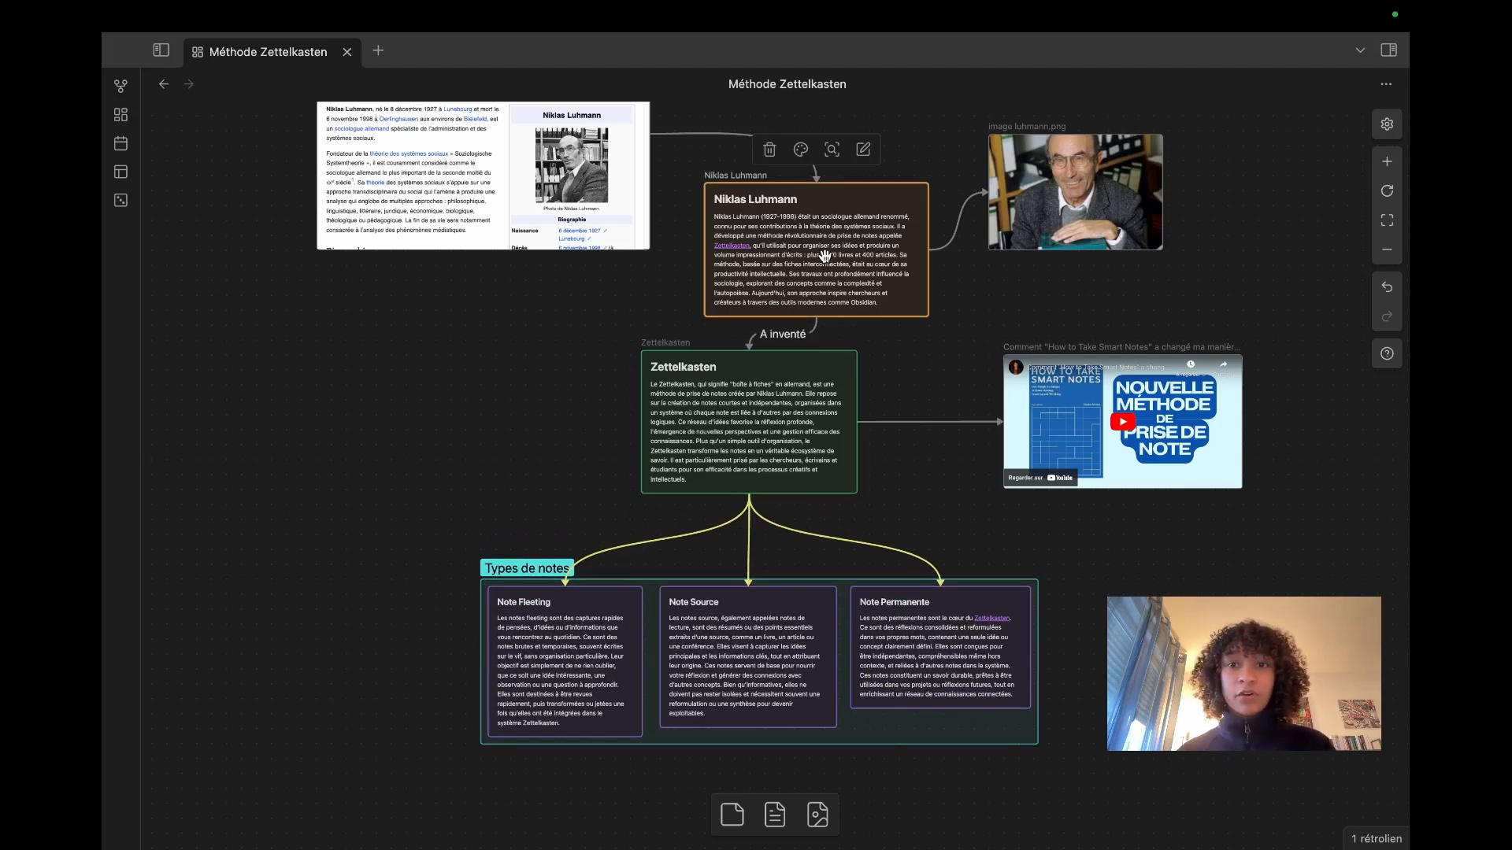
# Step: Select the embedded Niklas Luhmann Wikipedia card, read through its page and return to the page's beginning
pyautogui.scroll(4, 579, 166)
pyautogui.click(422, 241)
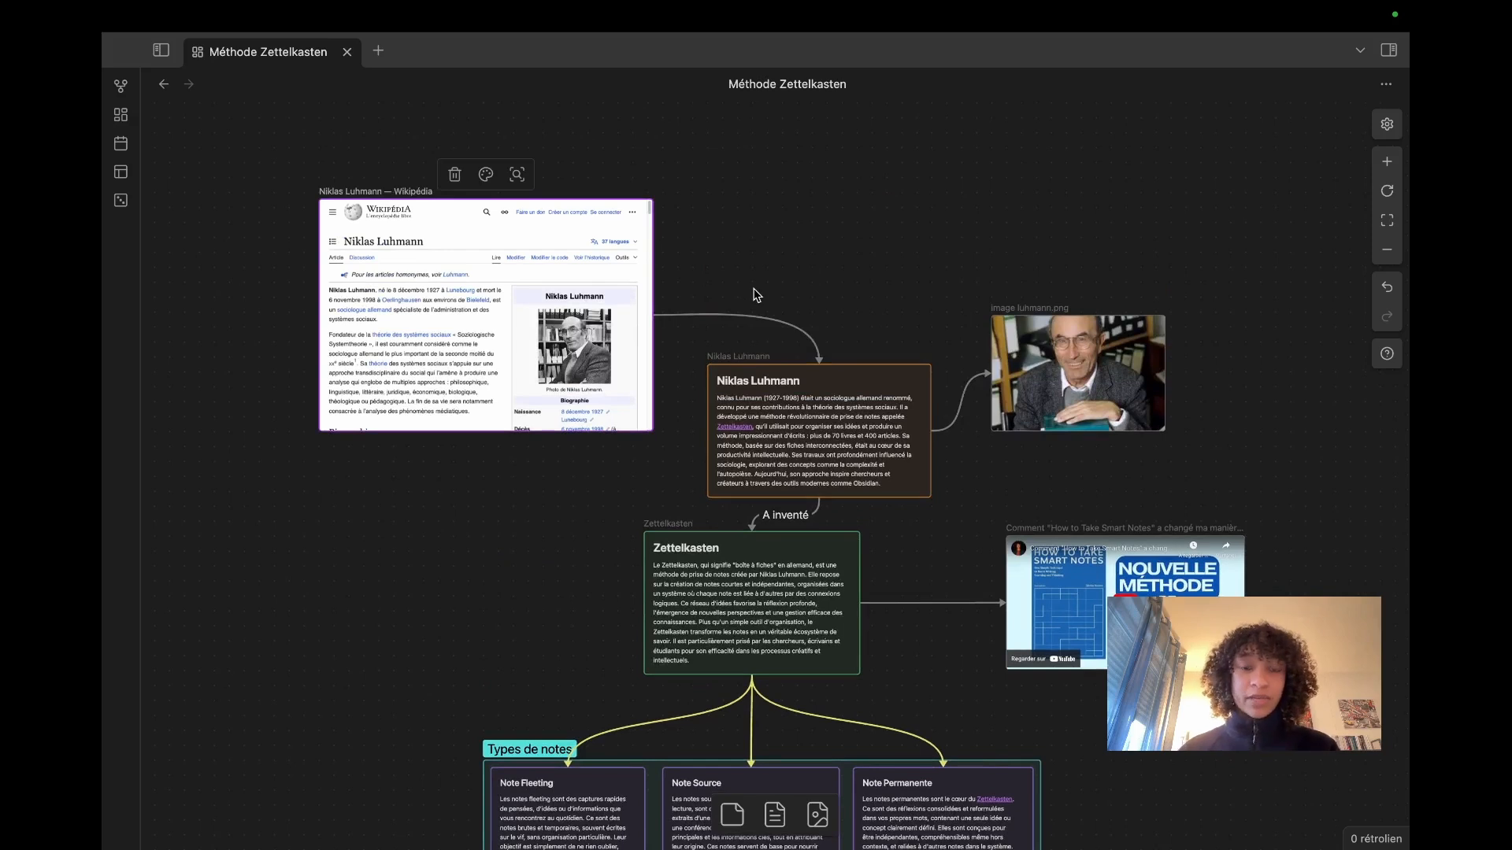
pyautogui.scroll(-15, 537, 290)
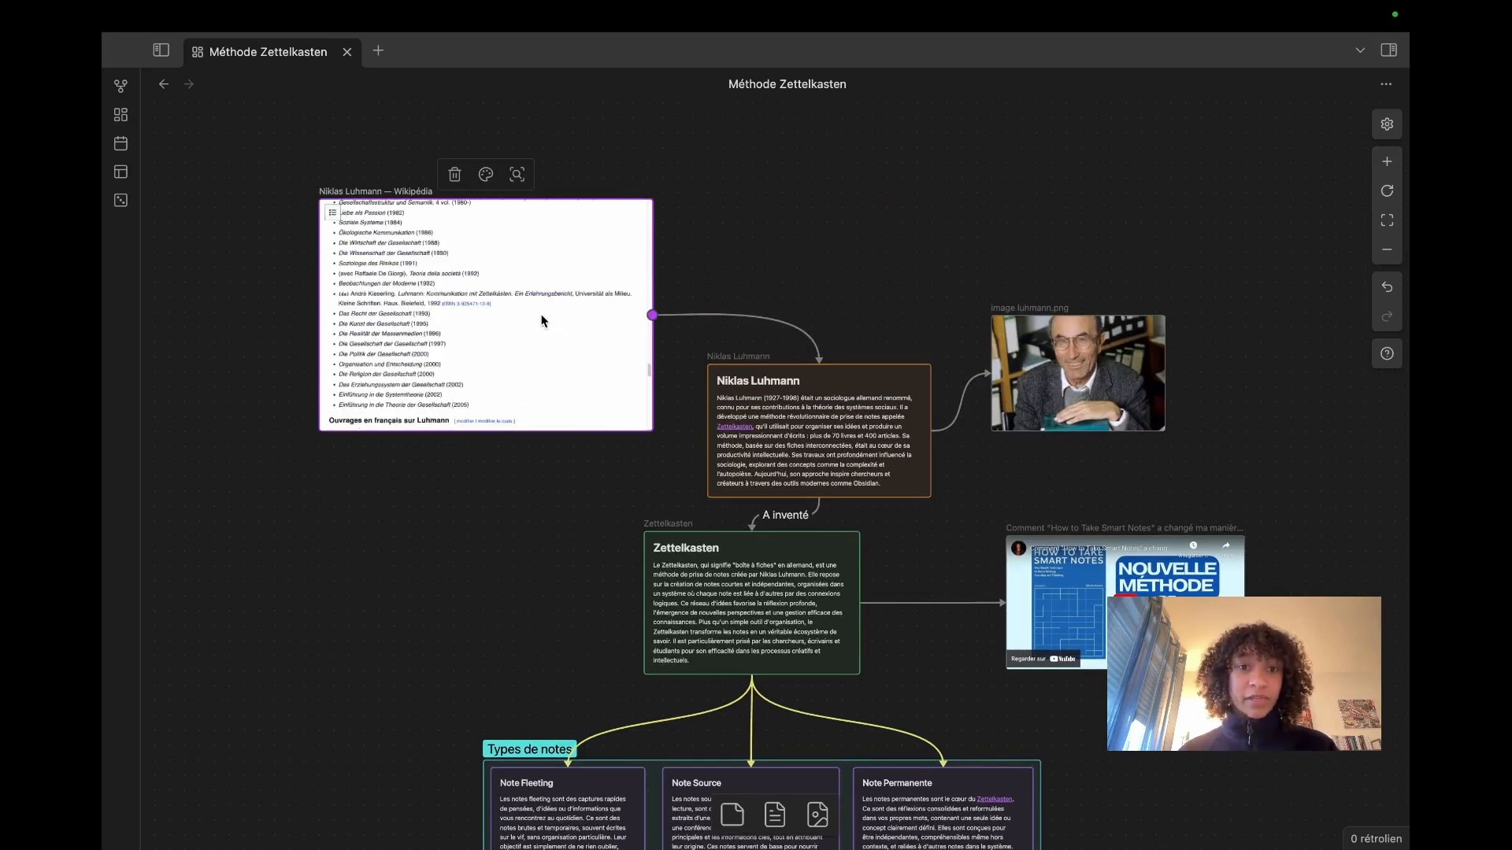
pyautogui.scroll(15, 537, 318)
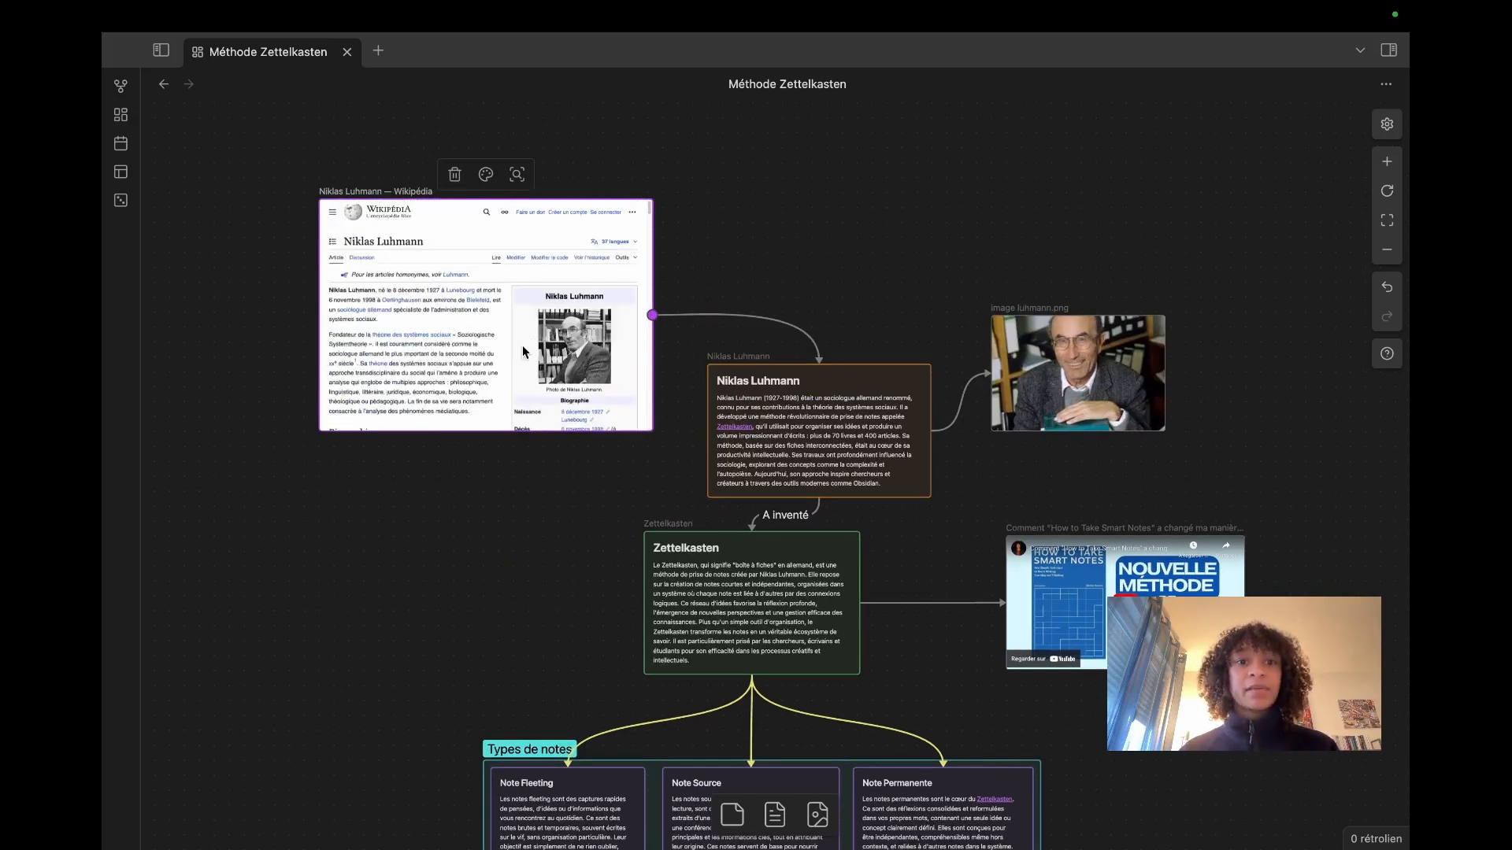
pyautogui.click(824, 295)
pyautogui.scroll(-4, 819, 236)
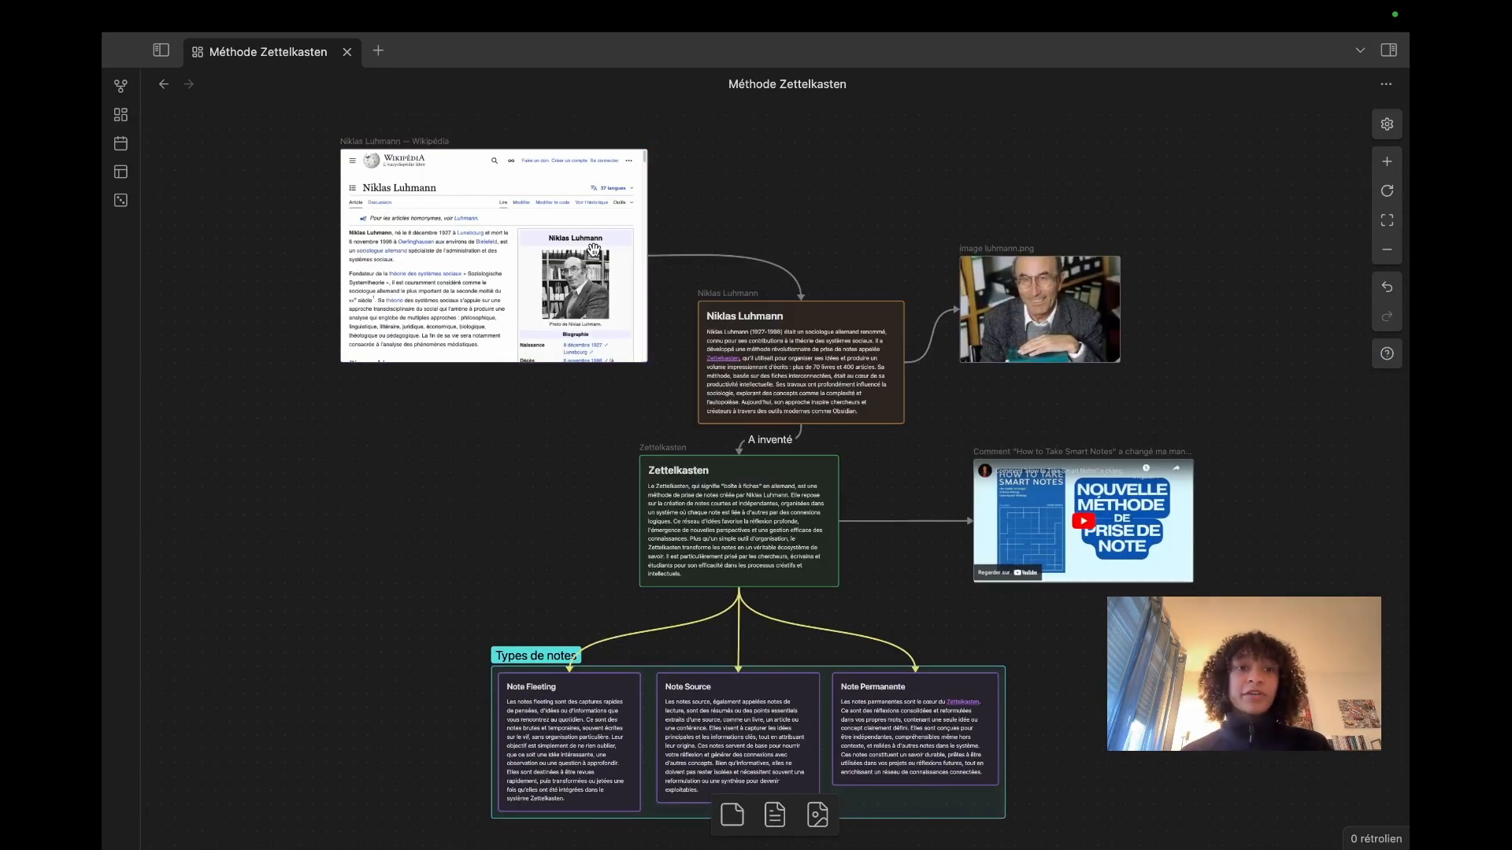
# Step: Try arranging the Wikipedia, Niklas Luhmann and Zettelkasten cards together in a grid, and undo the arrangement
pyautogui.moveTo(282, 141); pyautogui.dragTo(865, 592)
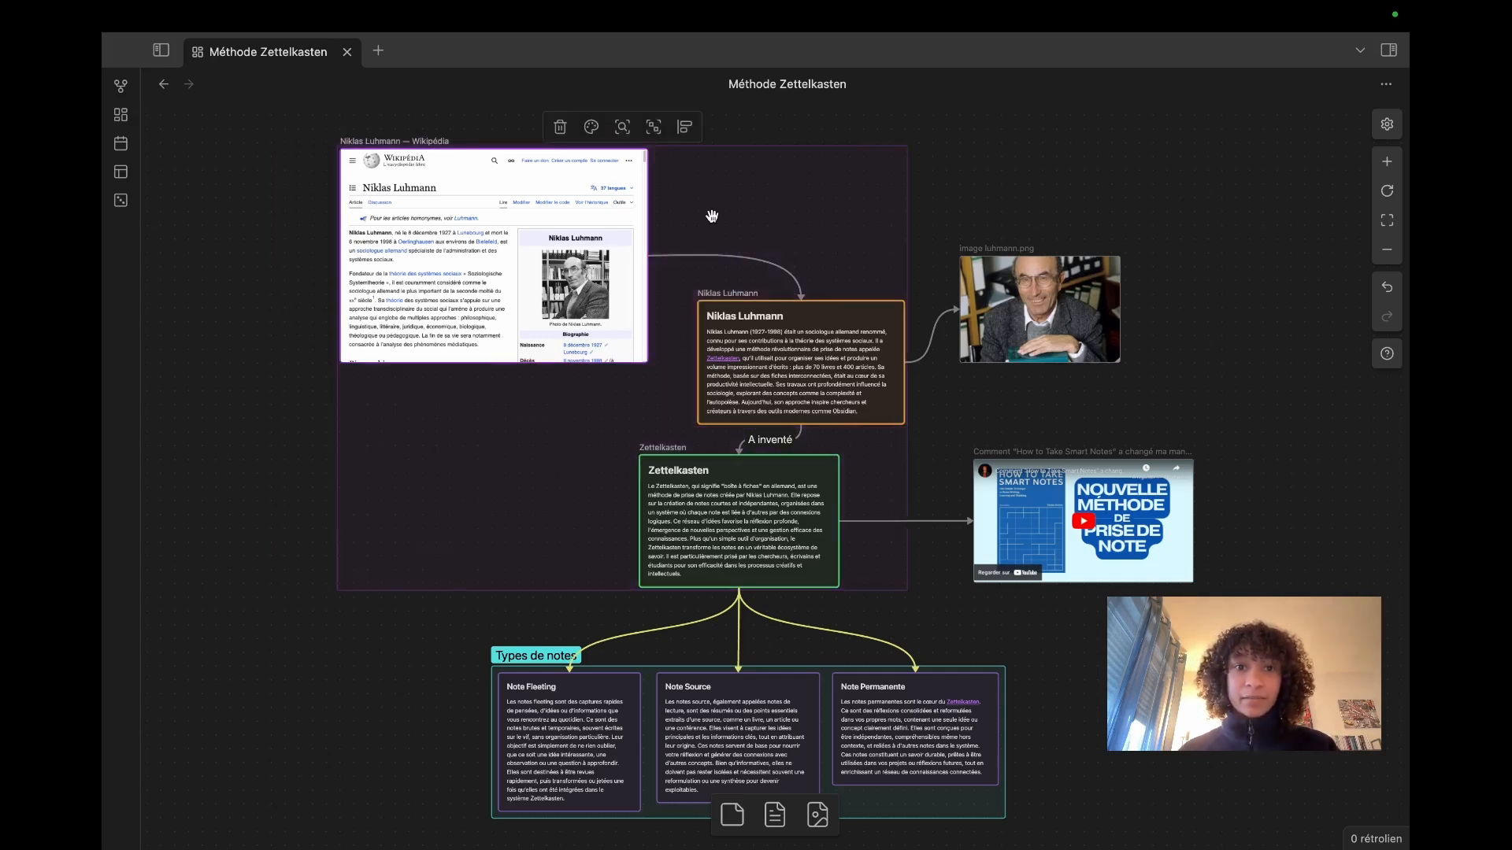
pyautogui.click(684, 126)
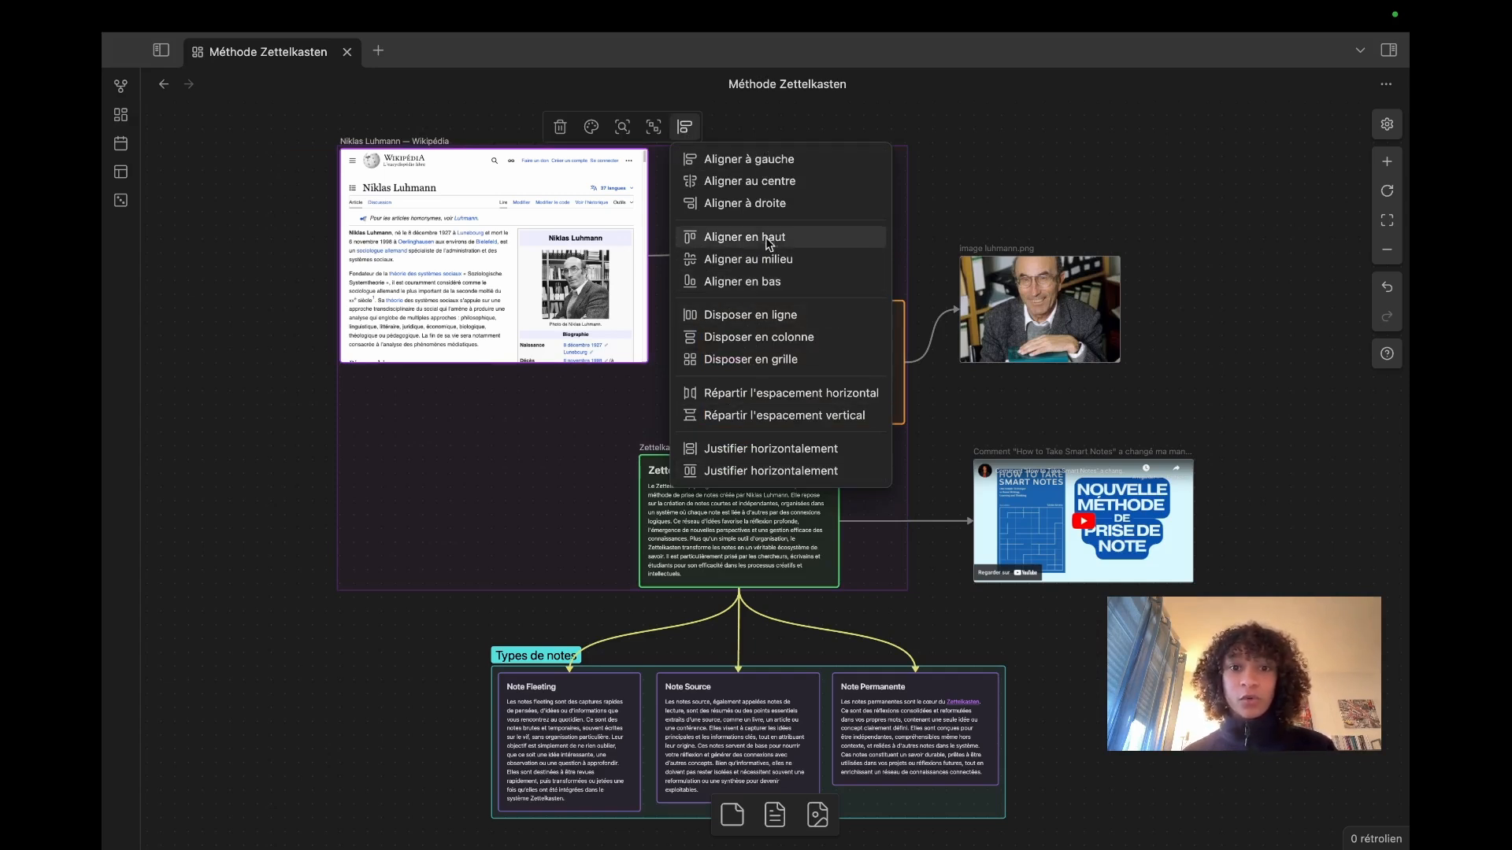
pyautogui.click(745, 357)
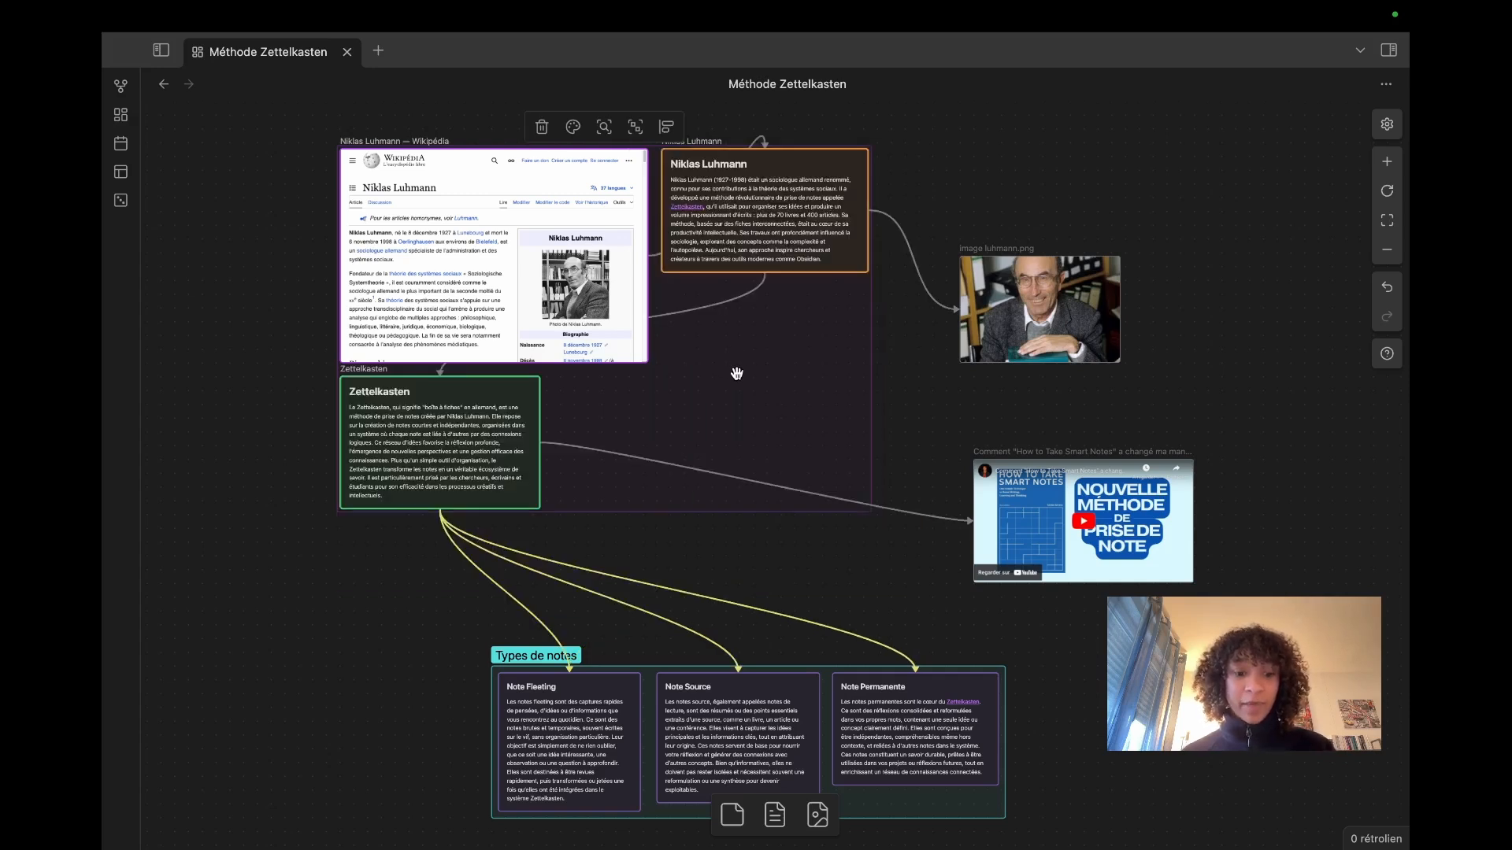
pyautogui.press('super+z')
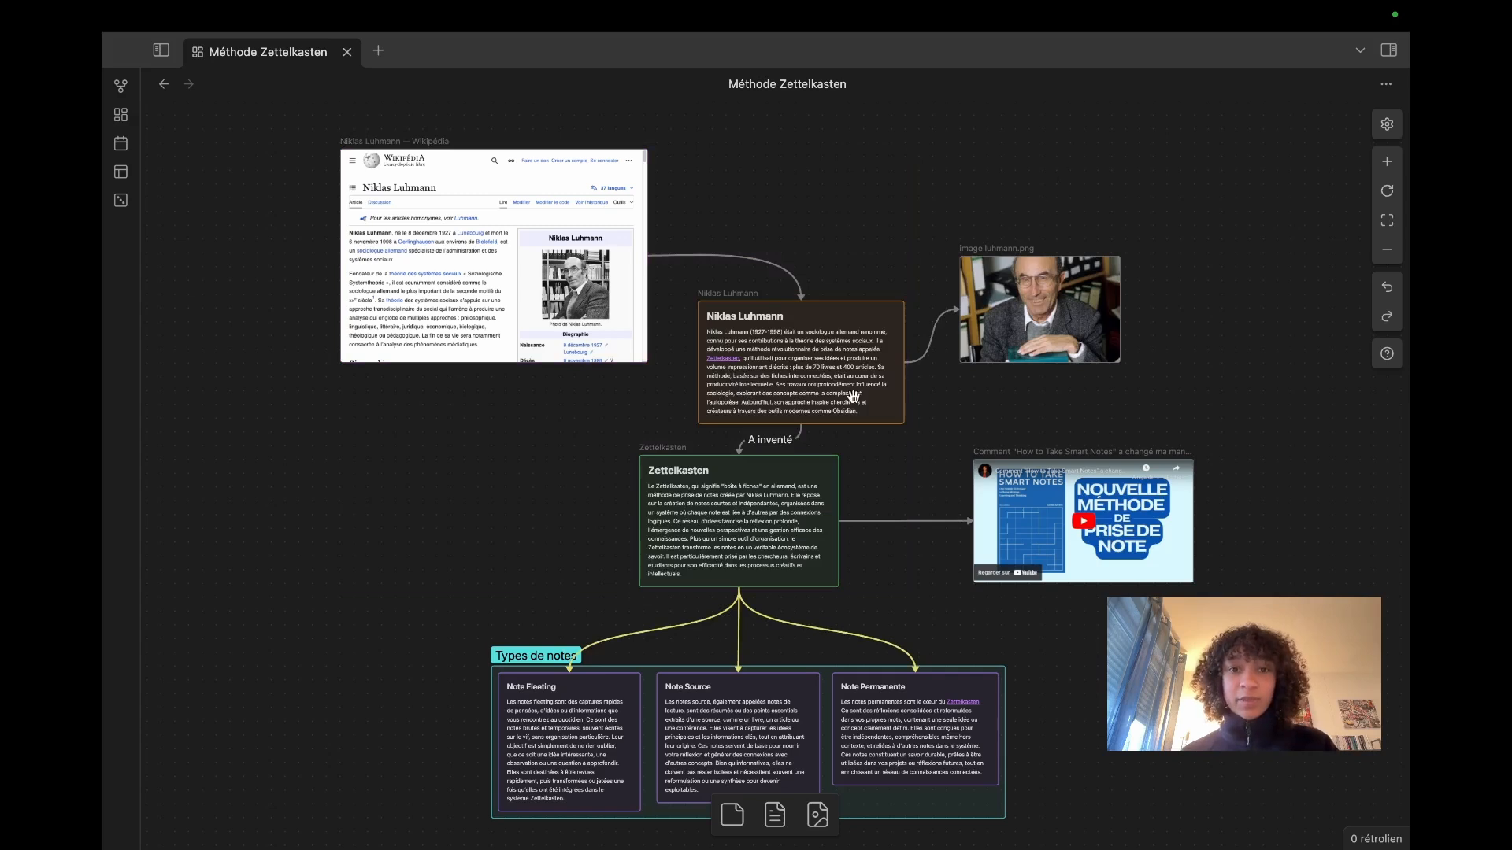
# Step: Look over the whole Méthode Zettelkasten canvas and go back to the Sans titre canvas
pyautogui.scroll(-3, 911, 416)
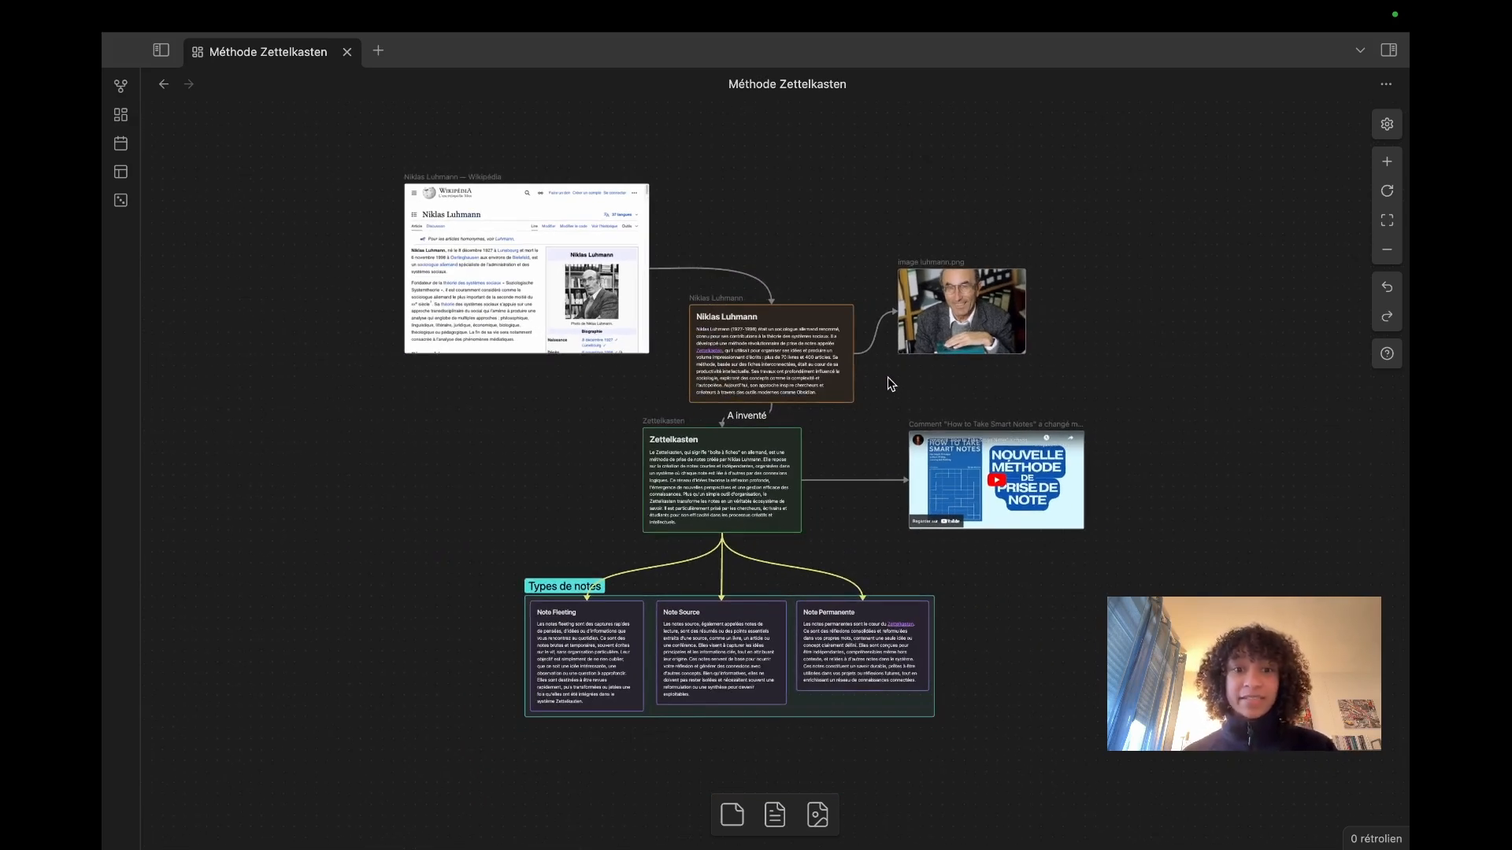
pyautogui.scroll(3, 914, 440)
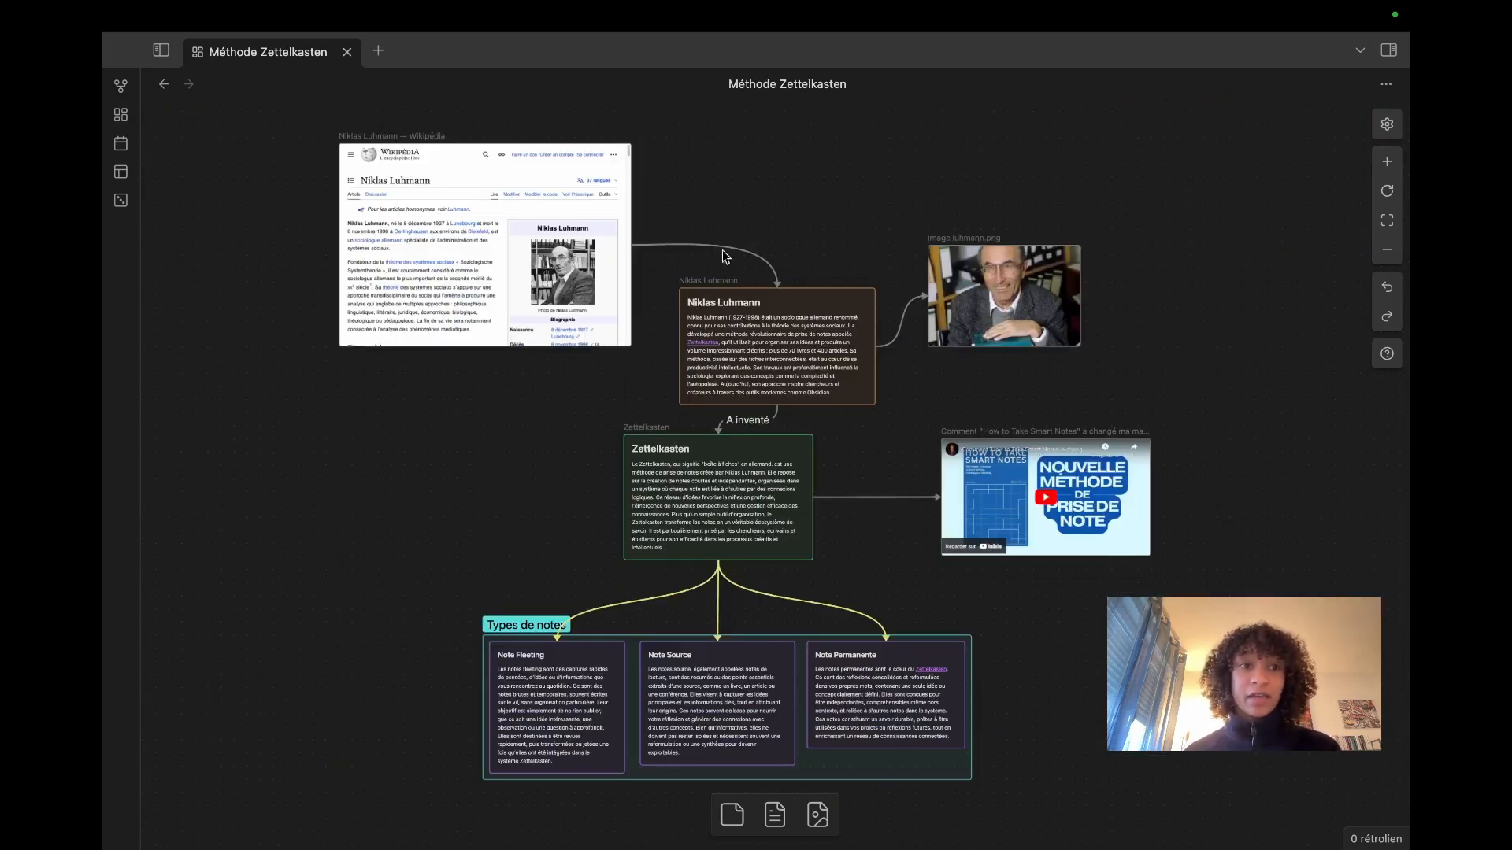
pyautogui.click(164, 84)
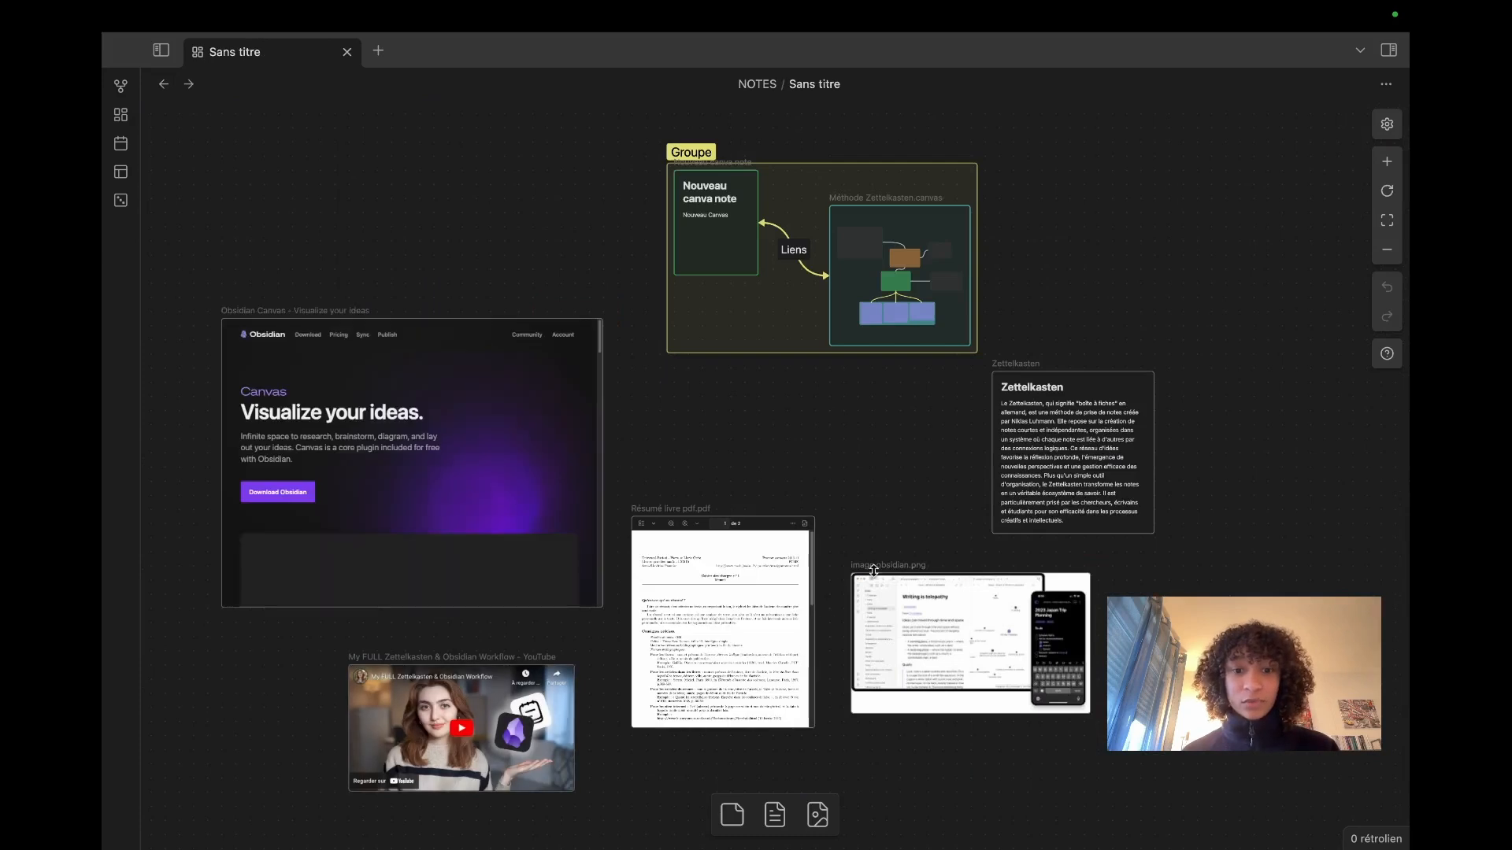
pyautogui.scroll(2, 854, 655)
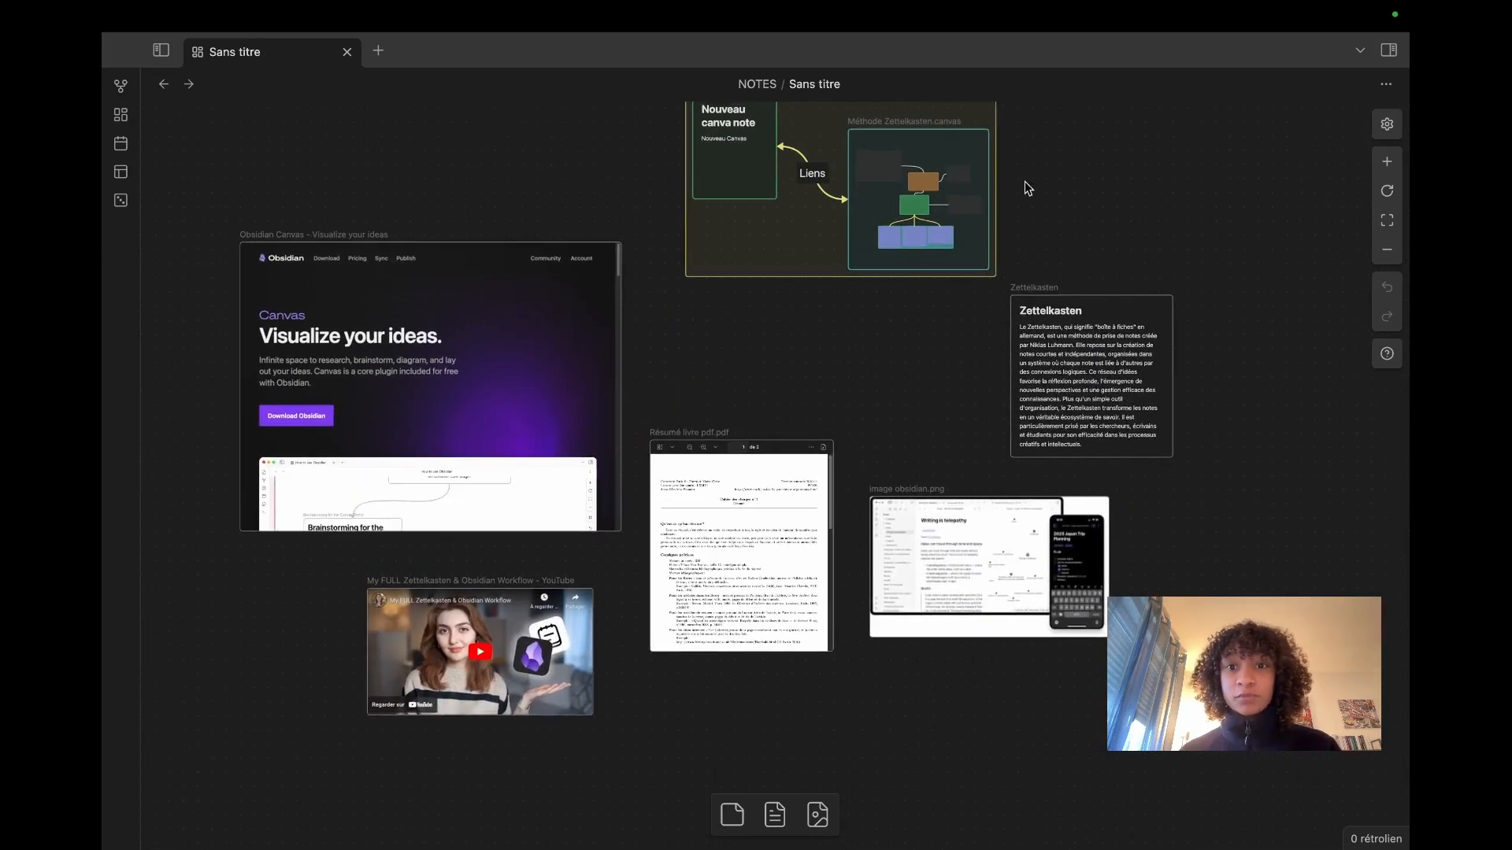
# Step: Link the "Groupe" group to the upper edge of the Zettelkasten card with an arrow, and return to the Méthode Zettelkasten canvas
pyautogui.moveTo(995, 179); pyautogui.dragTo(1109, 180)
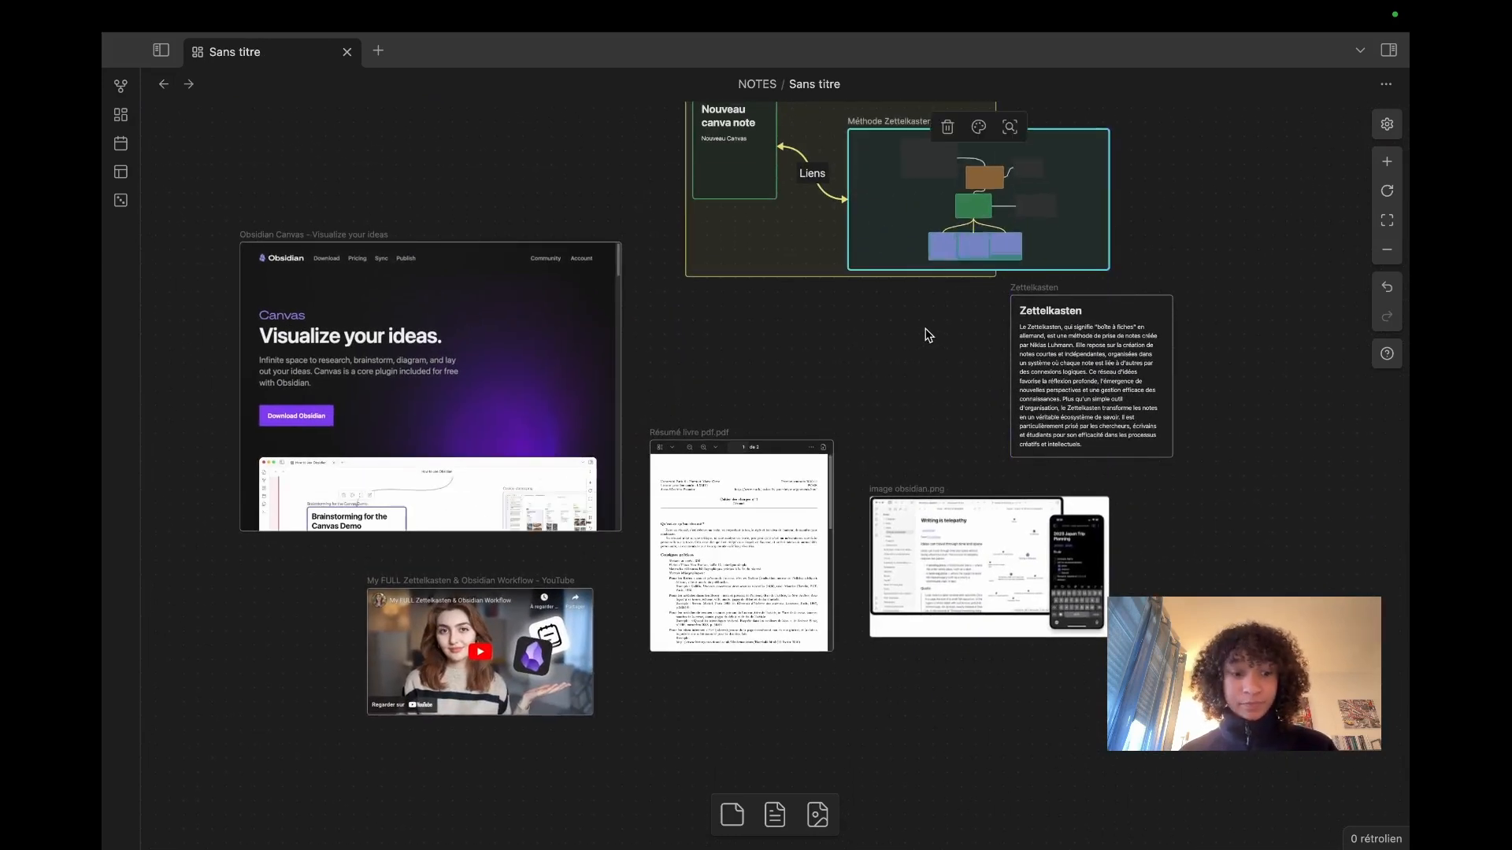
pyautogui.press('super+z')
pyautogui.moveTo(998, 187); pyautogui.dragTo(1109, 303)
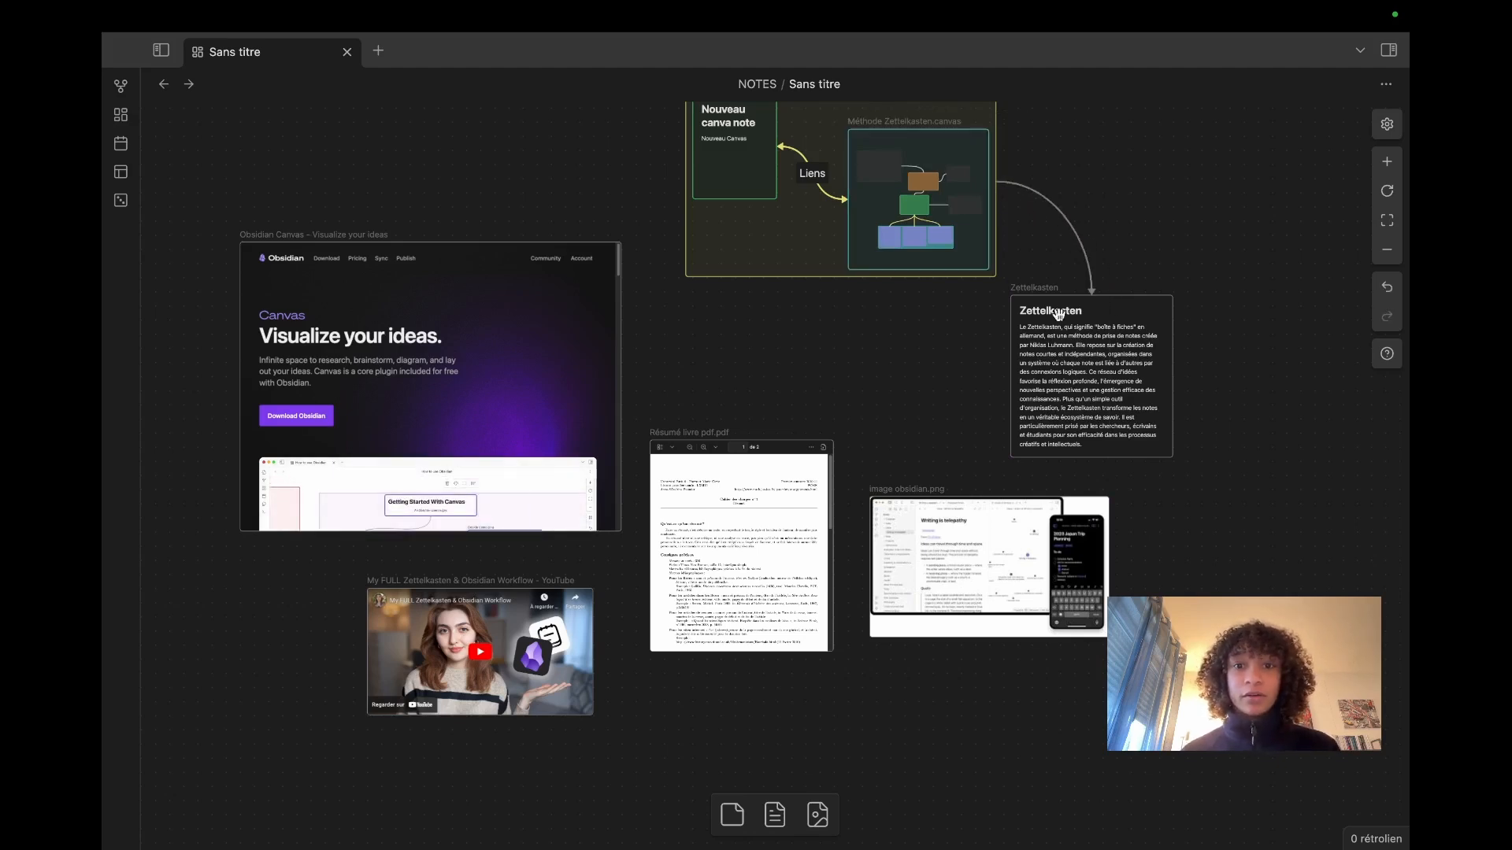
pyautogui.scroll(2, 921, 412)
pyautogui.click(191, 85)
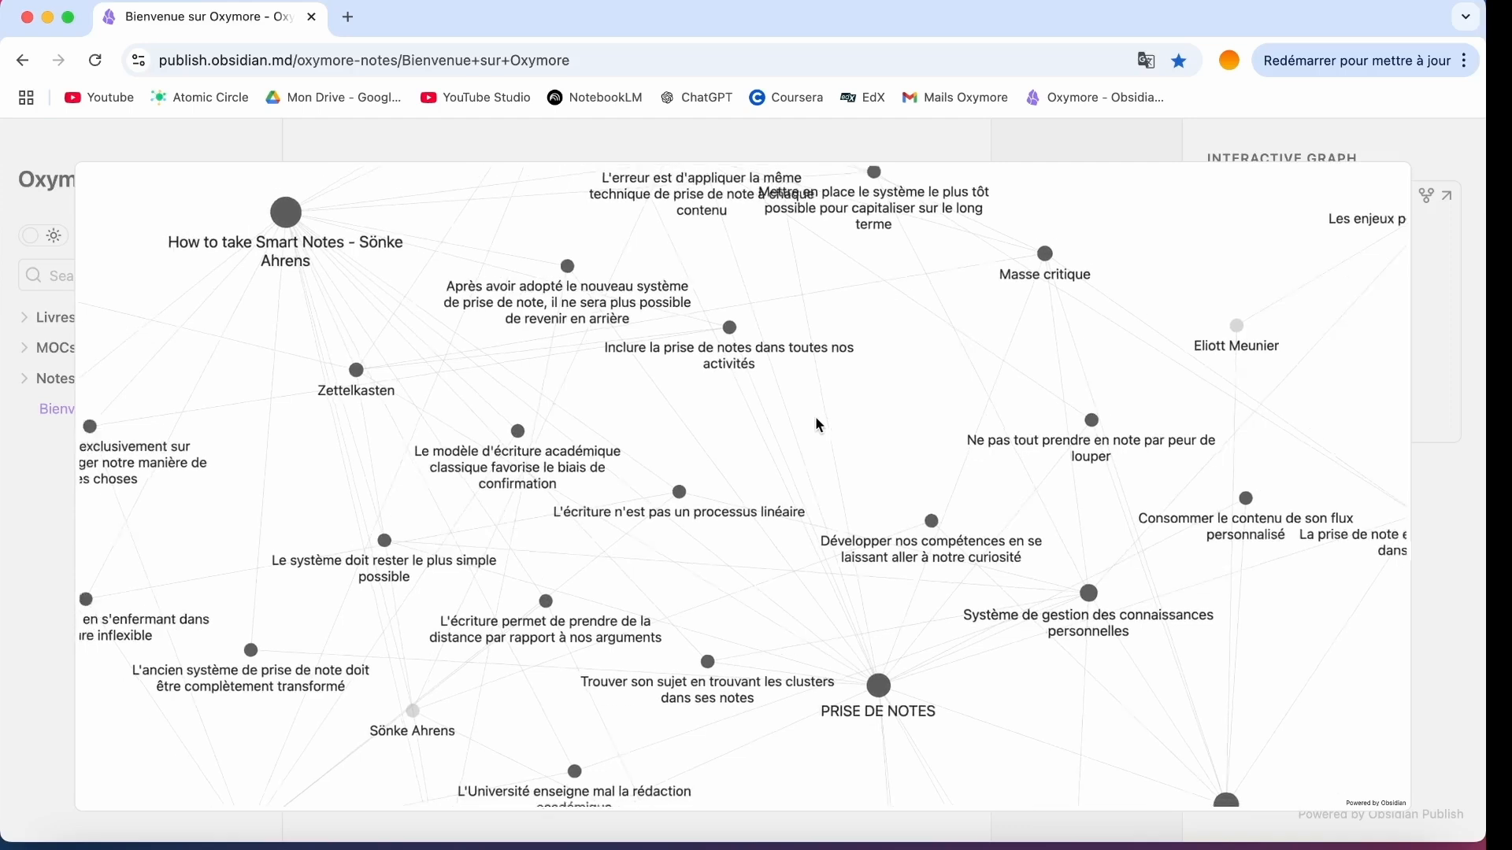
# Step: In the browser, examine the Oxymore notes site's interactive graph, close it and expand the Livres section
pyautogui.scroll(-3, 816, 425)
pyautogui.scroll(5, 785, 521)
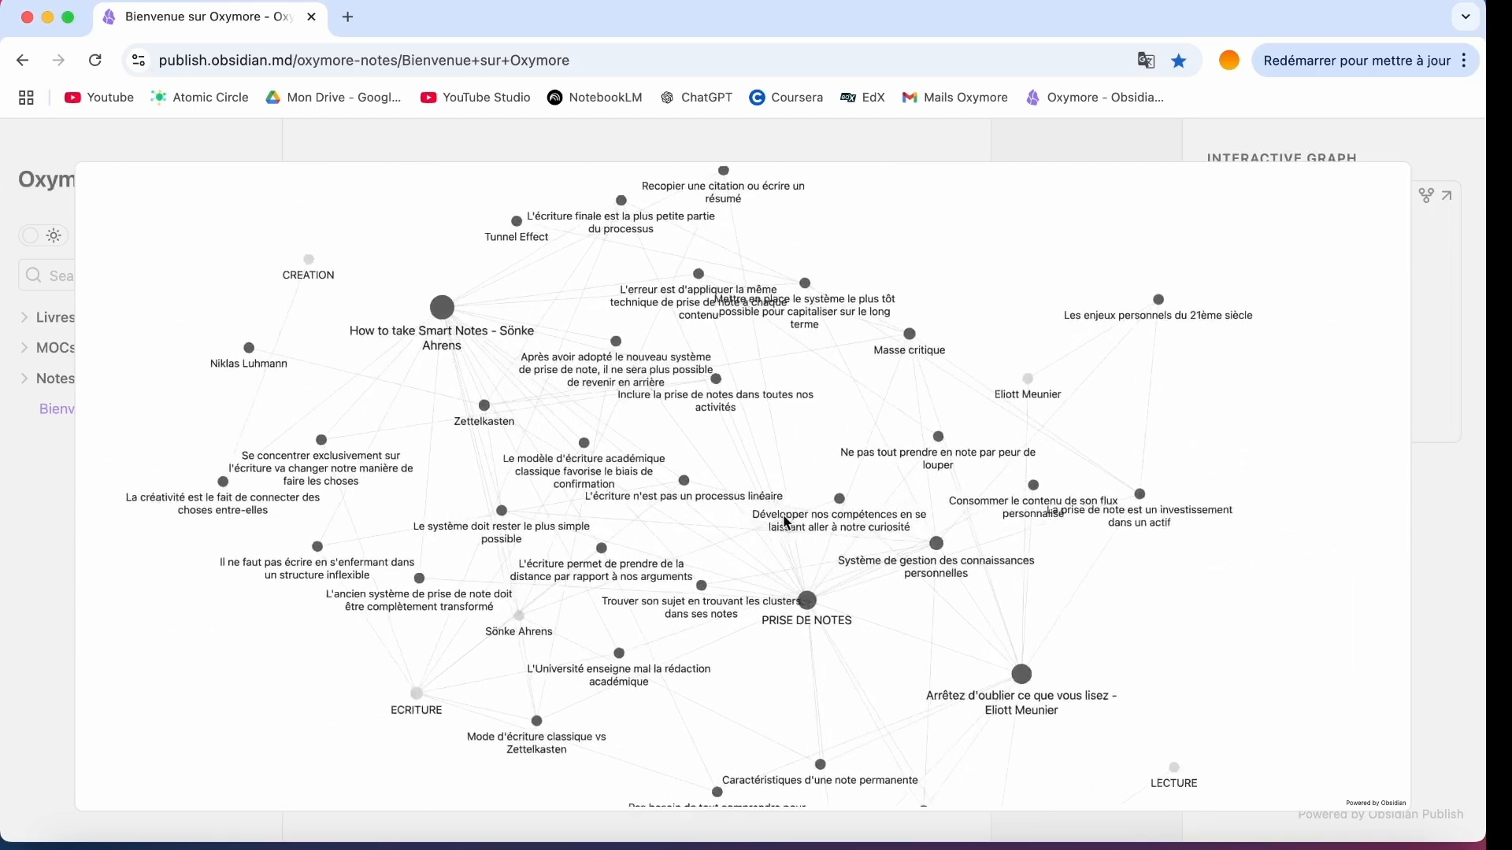
pyautogui.click(1462, 326)
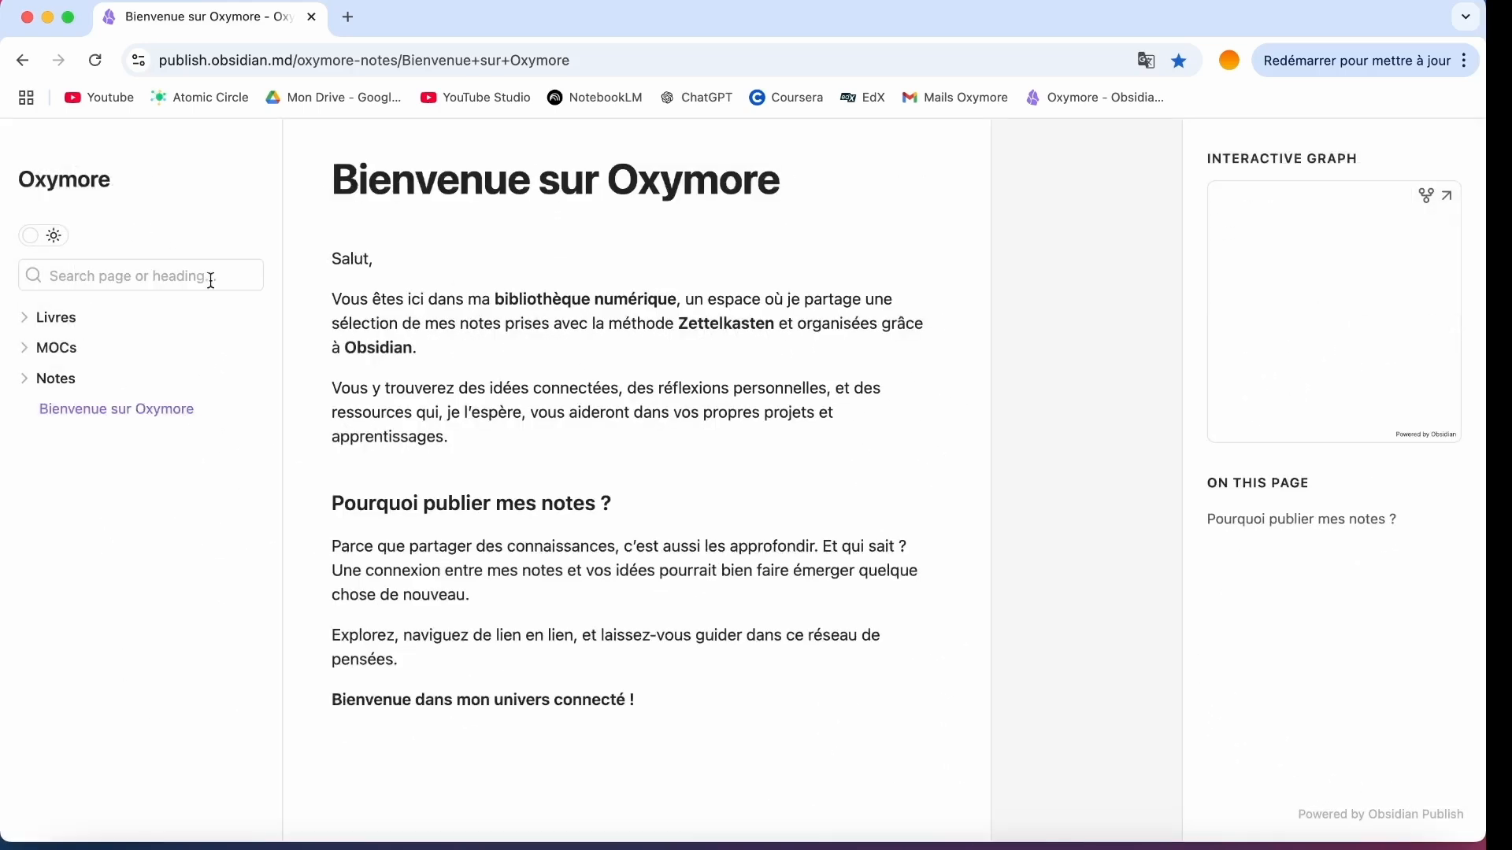
pyautogui.click(27, 326)
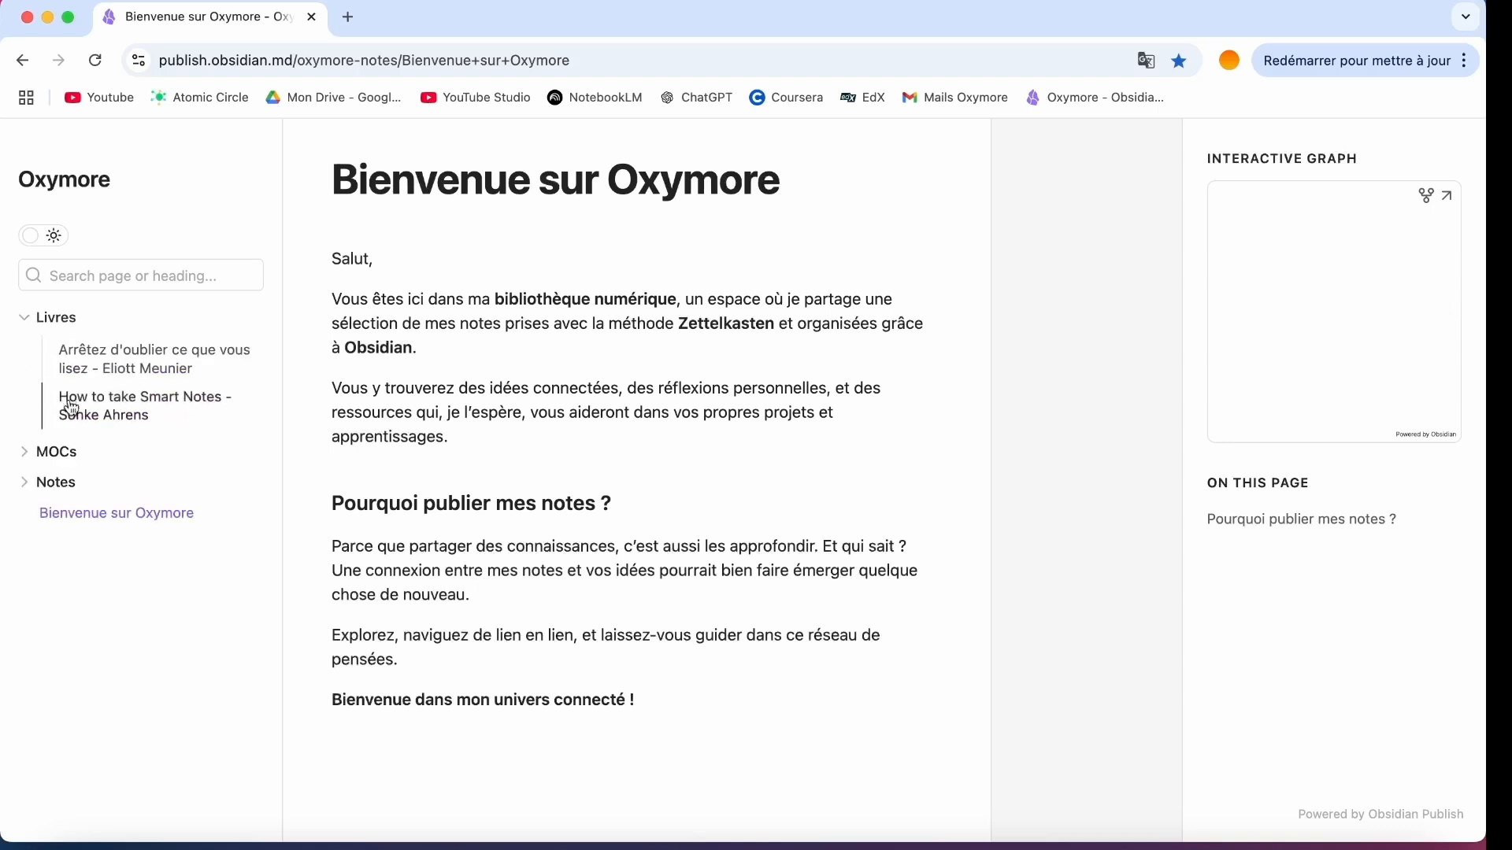